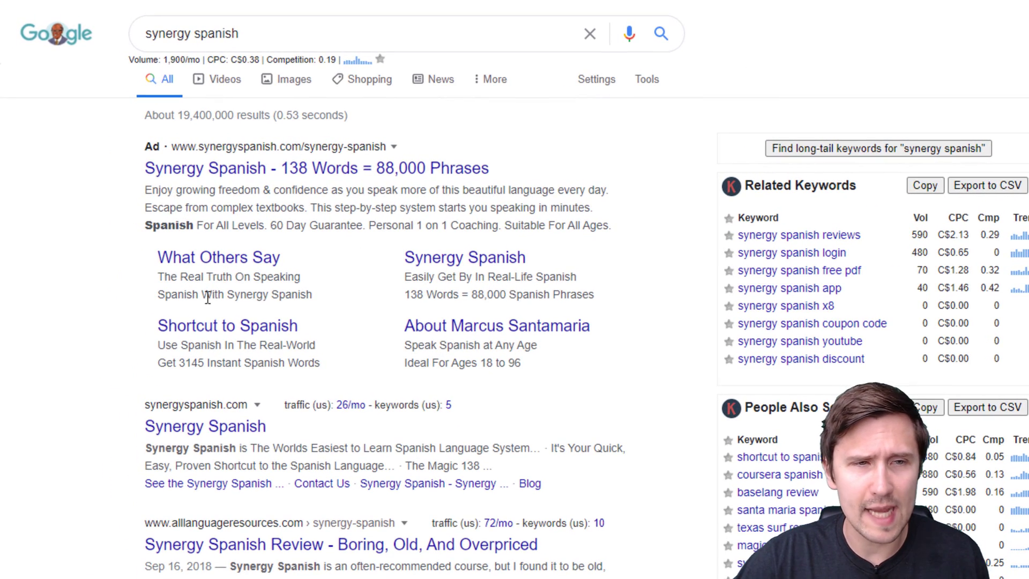
# Step: Highlight the Synergy Spanish ad with its sitelinks, then its guarantee and description line
pyautogui.click(143, 264)
pyautogui.moveTo(168, 264); pyautogui.dragTo(584, 368)
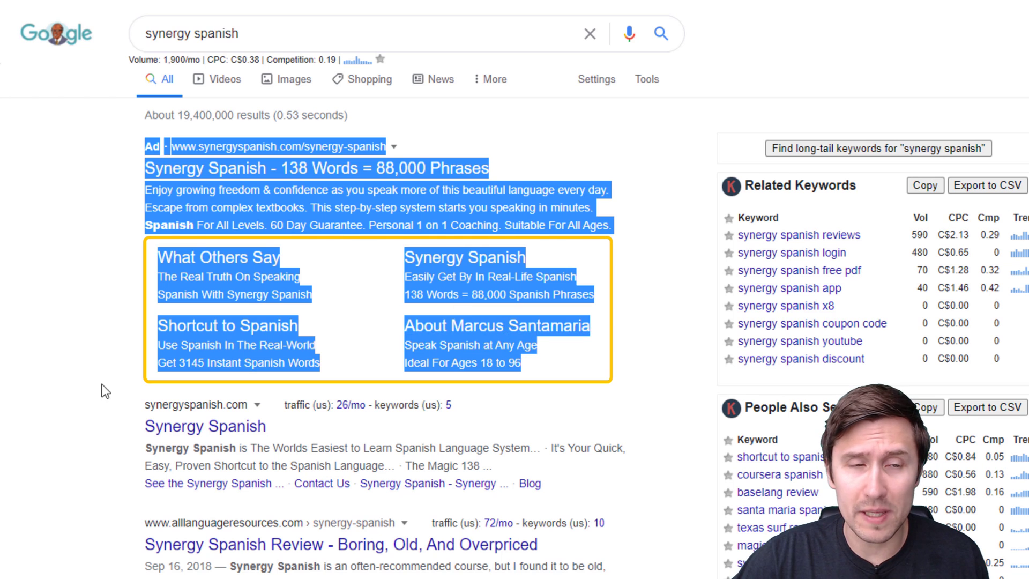
pyautogui.click(5, 456)
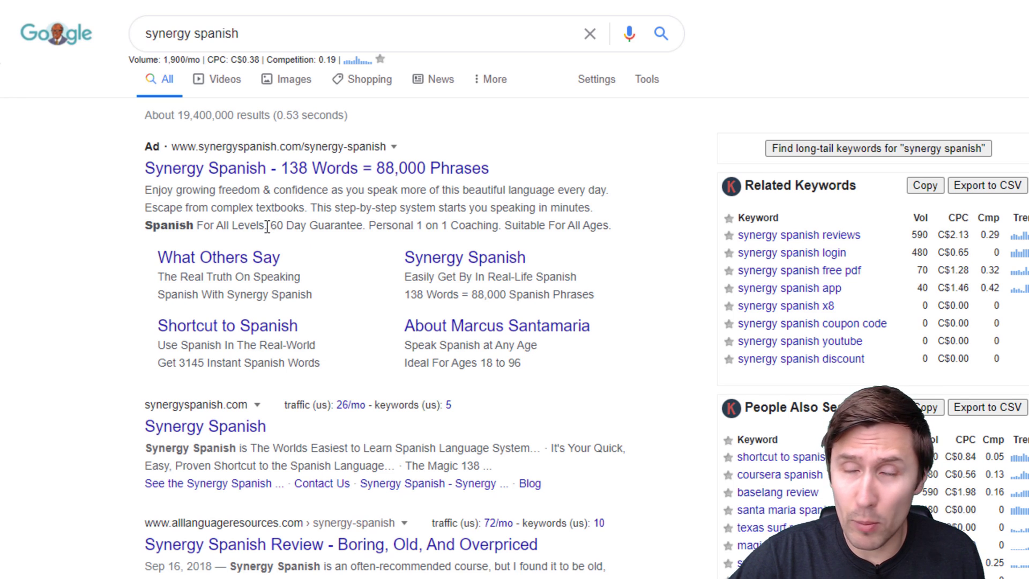
pyautogui.moveTo(265, 225); pyautogui.dragTo(604, 228)
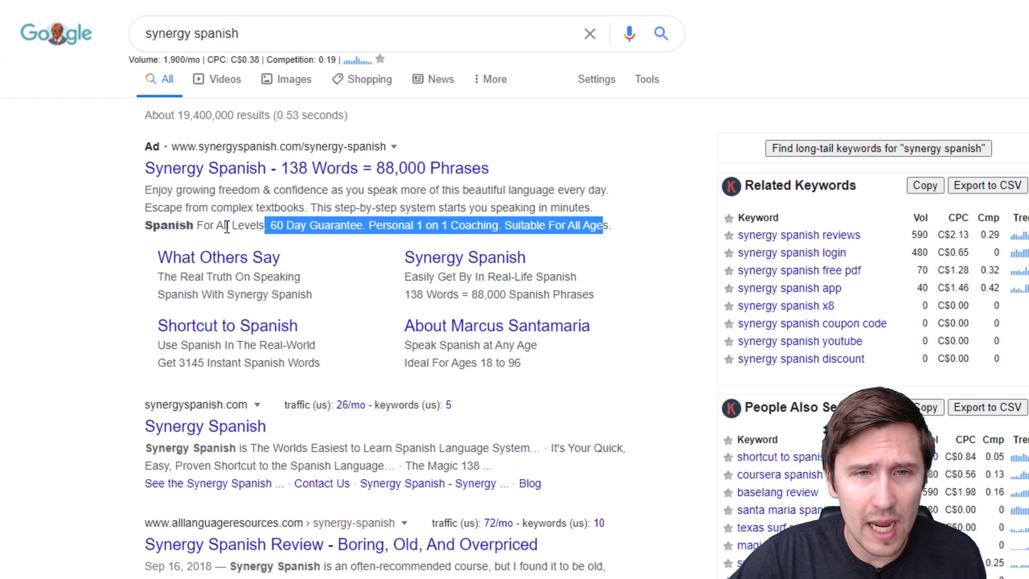
pyautogui.moveTo(160, 225); pyautogui.dragTo(609, 224)
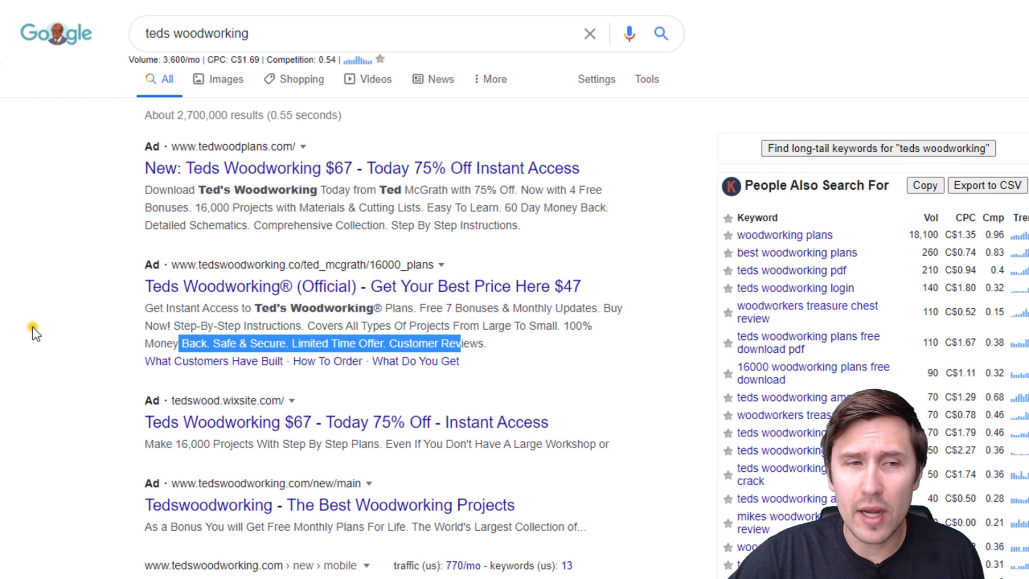
# Step: Highlight the Teds Woodworking ad's sitelinks line and its Money Back to Customer Reviews callouts
pyautogui.click(33, 327)
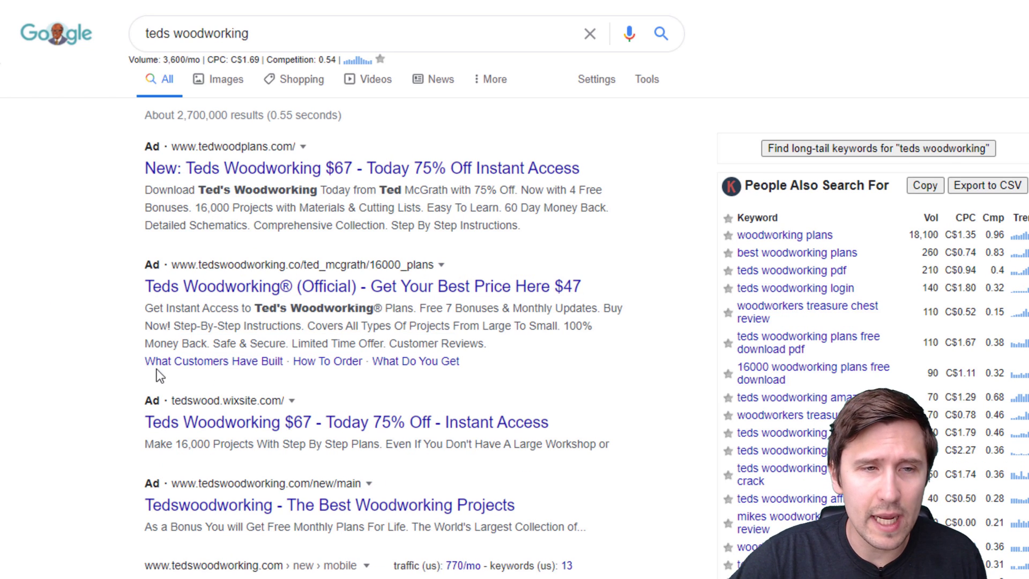
pyautogui.moveTo(141, 358); pyautogui.dragTo(472, 373)
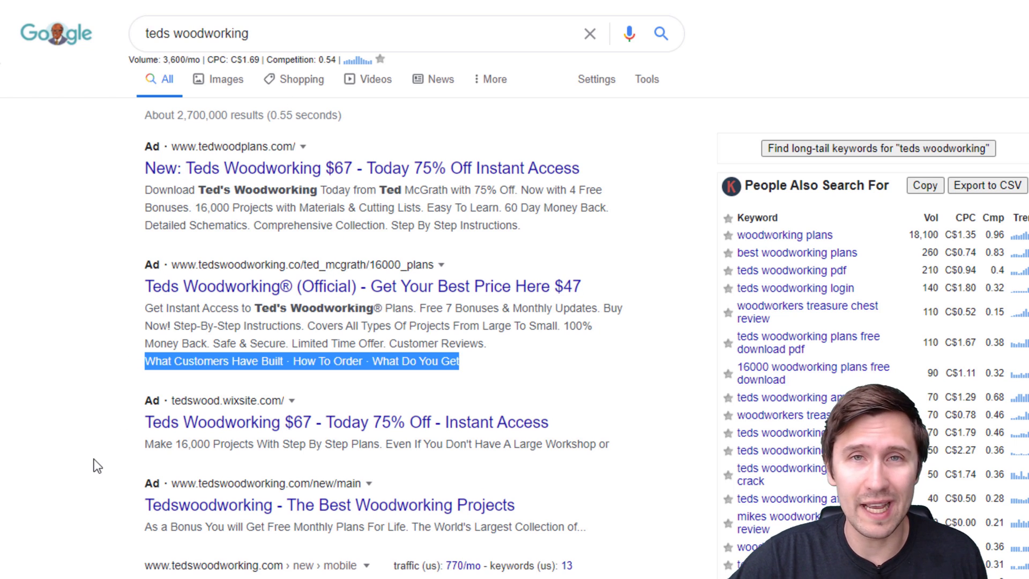
pyautogui.click(95, 388)
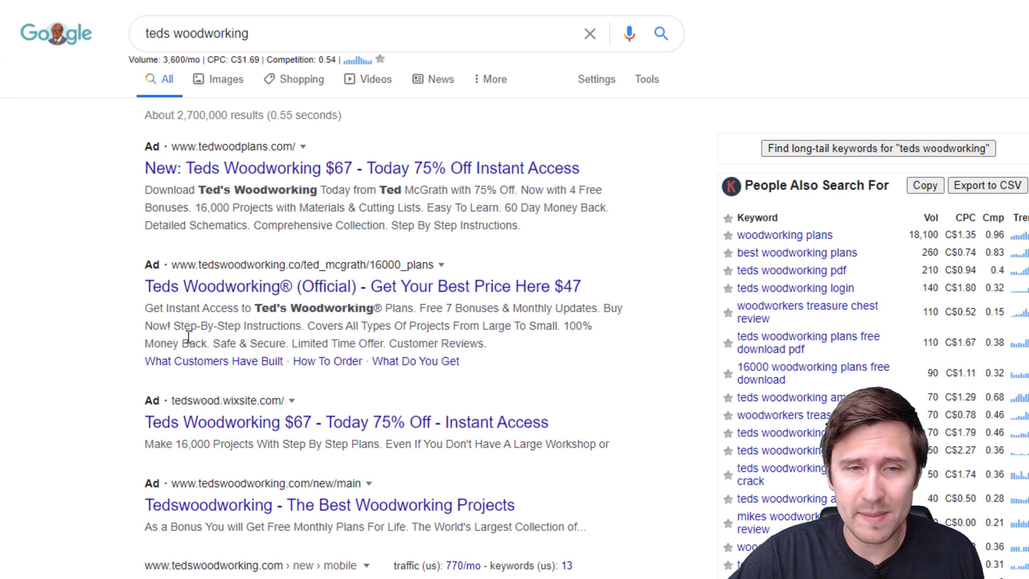
pyautogui.moveTo(154, 343); pyautogui.dragTo(485, 348)
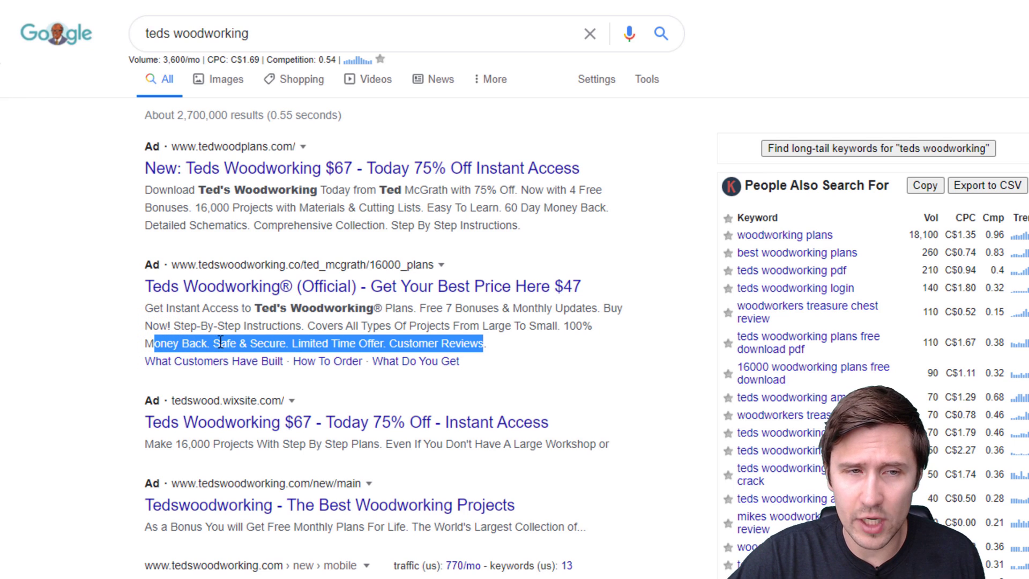
pyautogui.moveTo(137, 364); pyautogui.dragTo(448, 371)
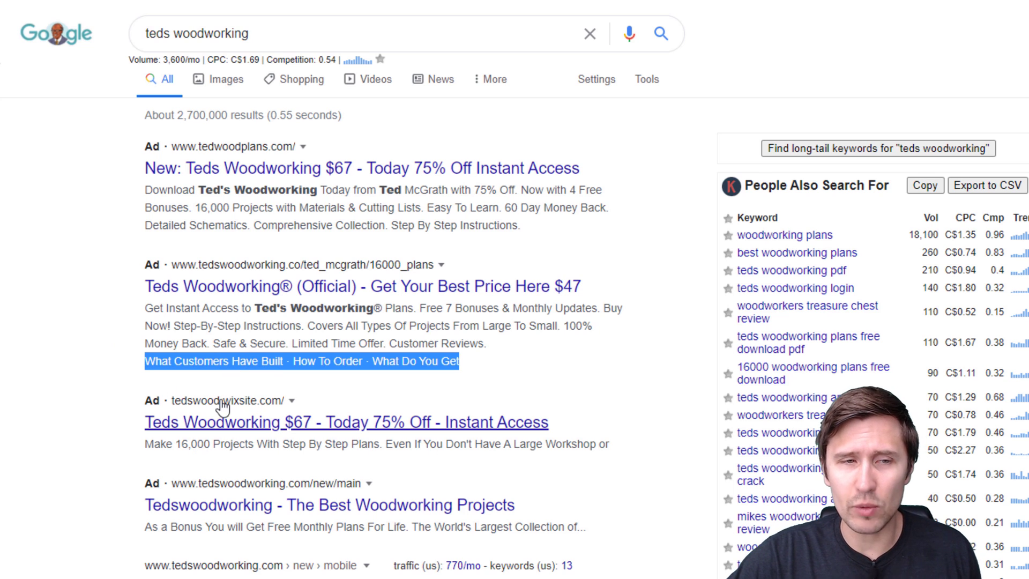
pyautogui.click(83, 358)
pyautogui.click(67, 381)
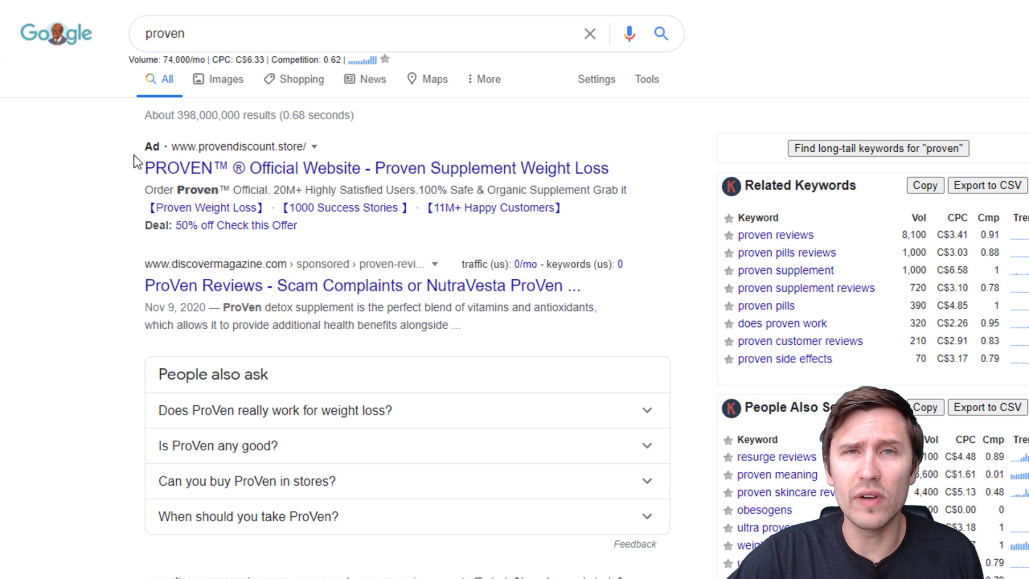
pyautogui.tripleClick(143, 226)
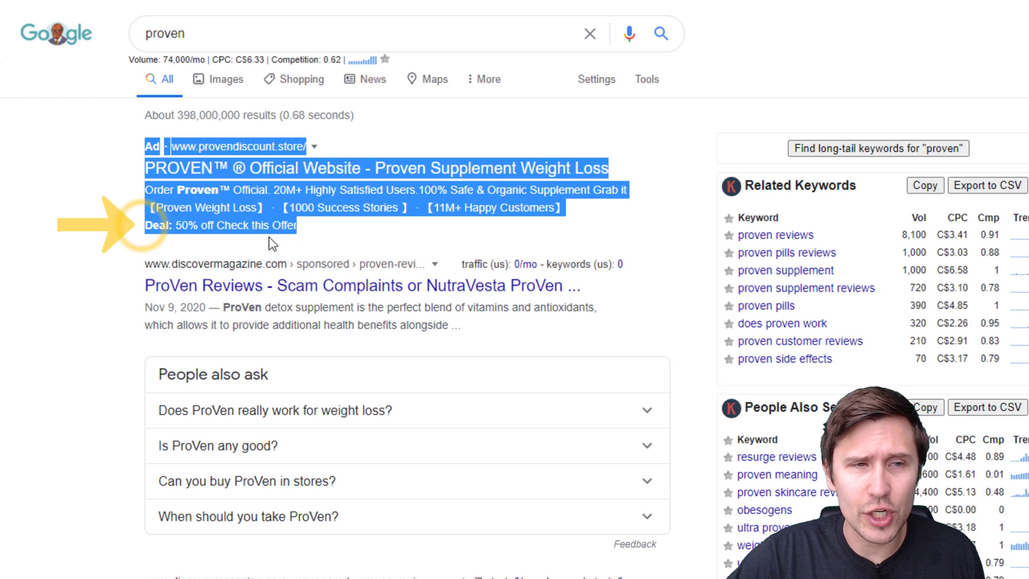
pyautogui.click(324, 227)
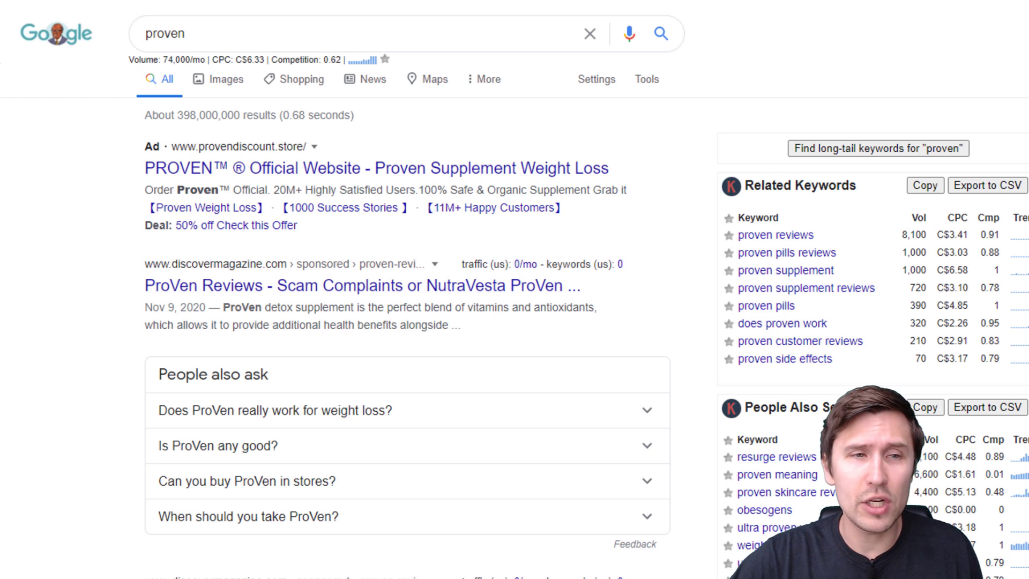
pyautogui.moveTo(144, 226); pyautogui.dragTo(298, 225)
pyautogui.click(69, 262)
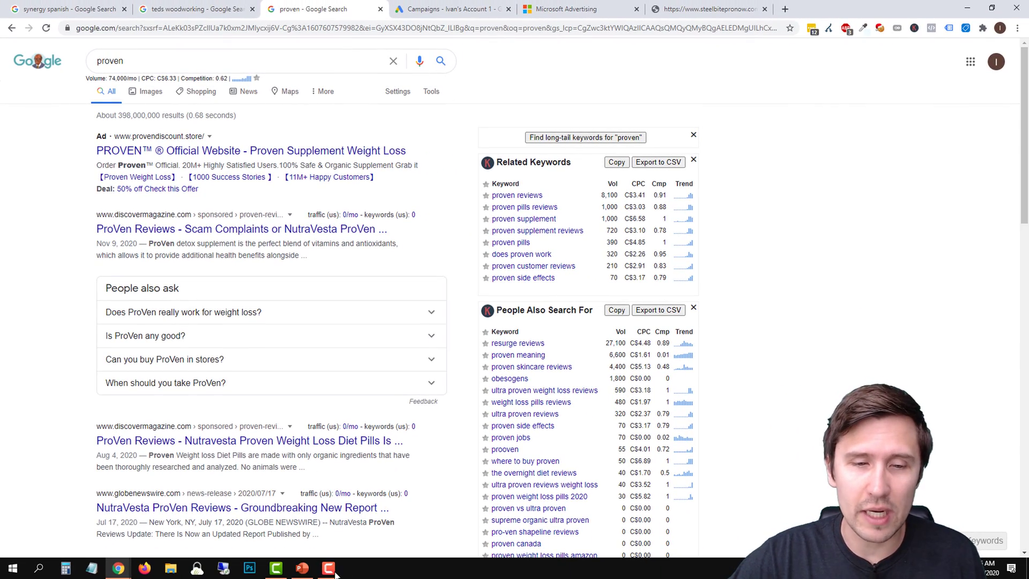
# Step: Present the slide show, flipping between the ads CTR table and the sitelink stats slide
pyautogui.click(302, 568)
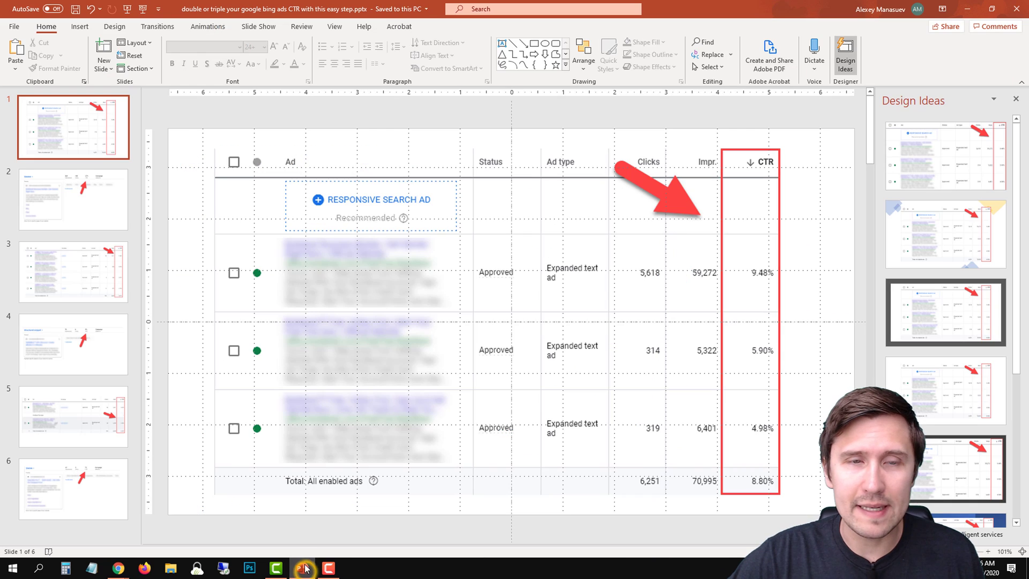
pyautogui.click(128, 9)
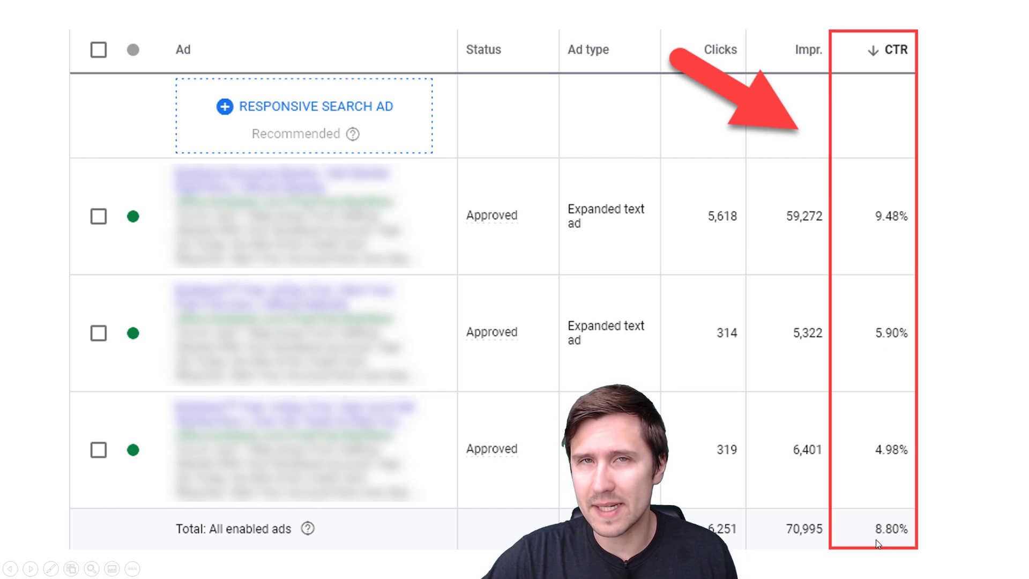
pyautogui.click(960, 333)
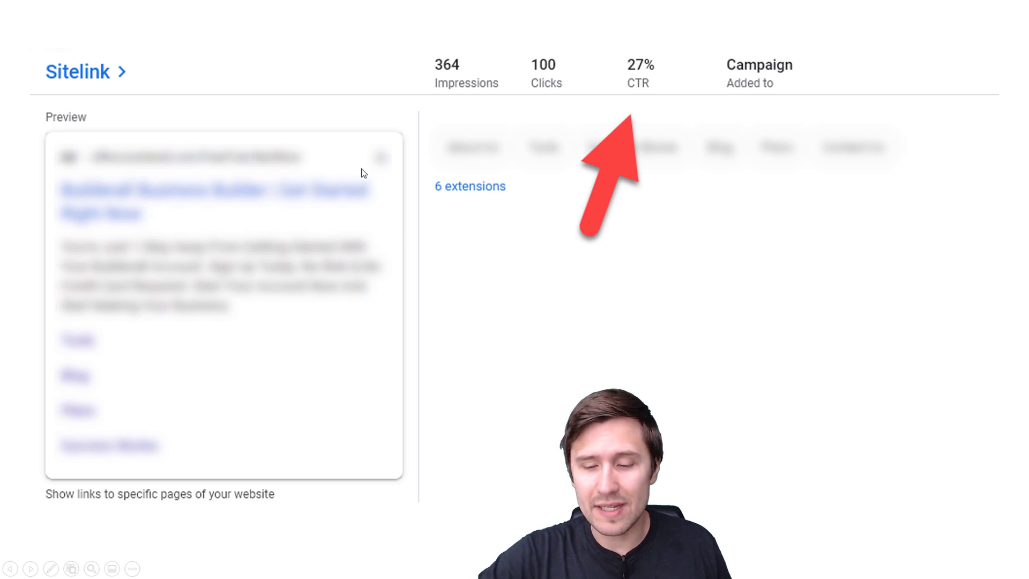
pyautogui.press('Left')
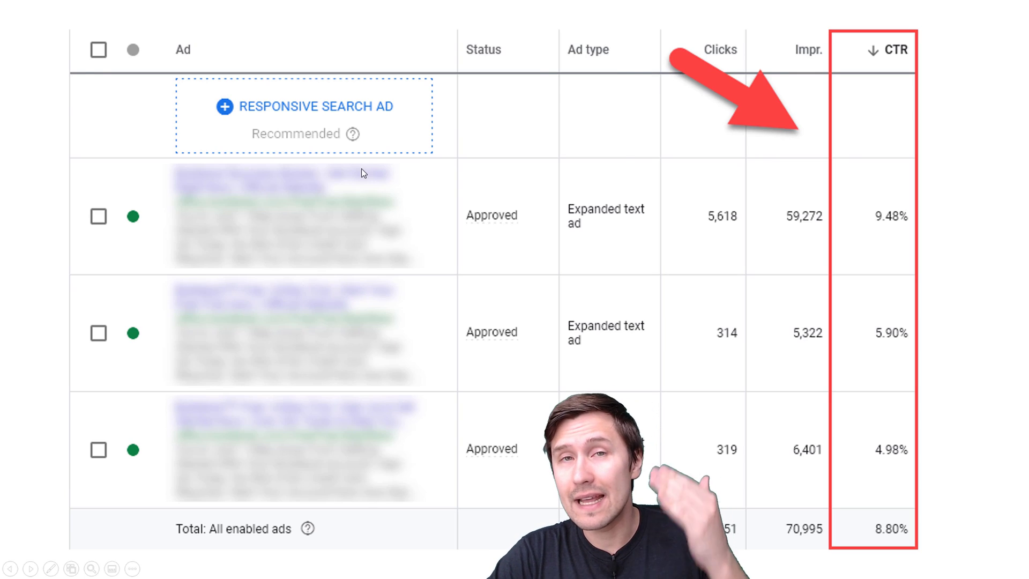
pyautogui.press('Right')
pyautogui.press('Left')
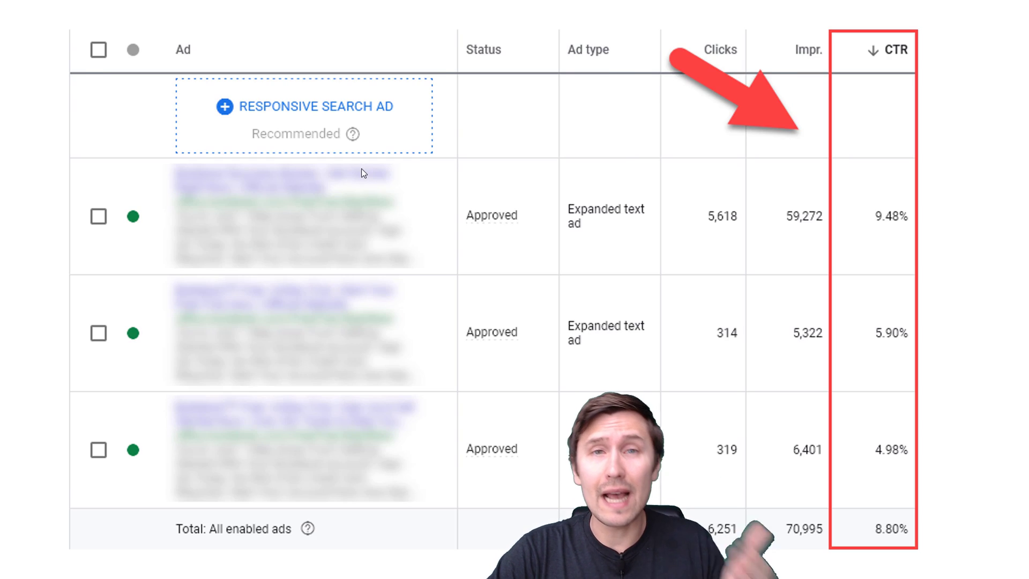
pyautogui.press('Right')
pyautogui.press('Left')
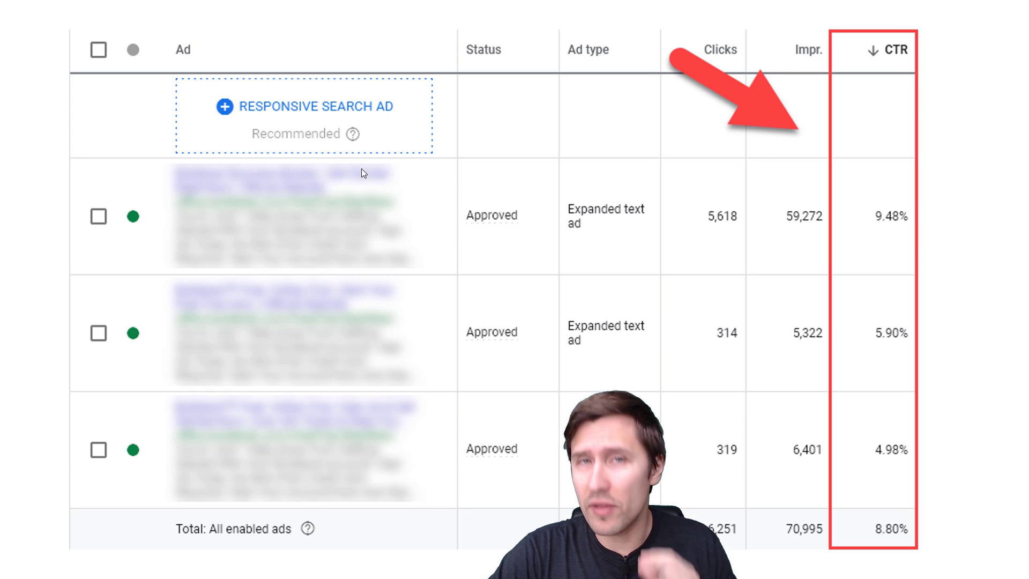
pyautogui.press('Right')
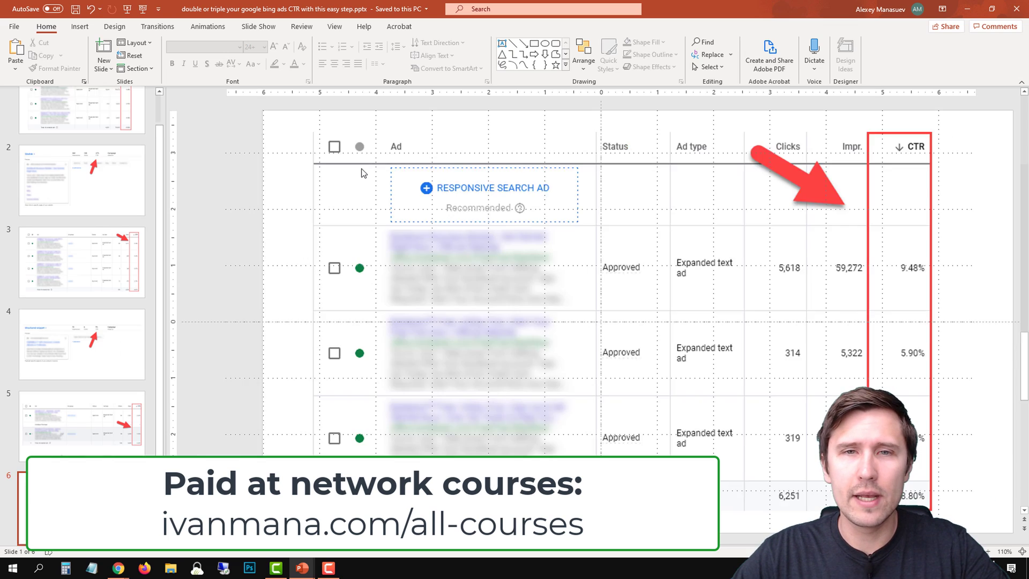
# Step: Leave the slide show and open the Steel Bite Pro campaign's ads list in Google Ads
pyautogui.press('Down')
pyautogui.moveTo(118, 567)
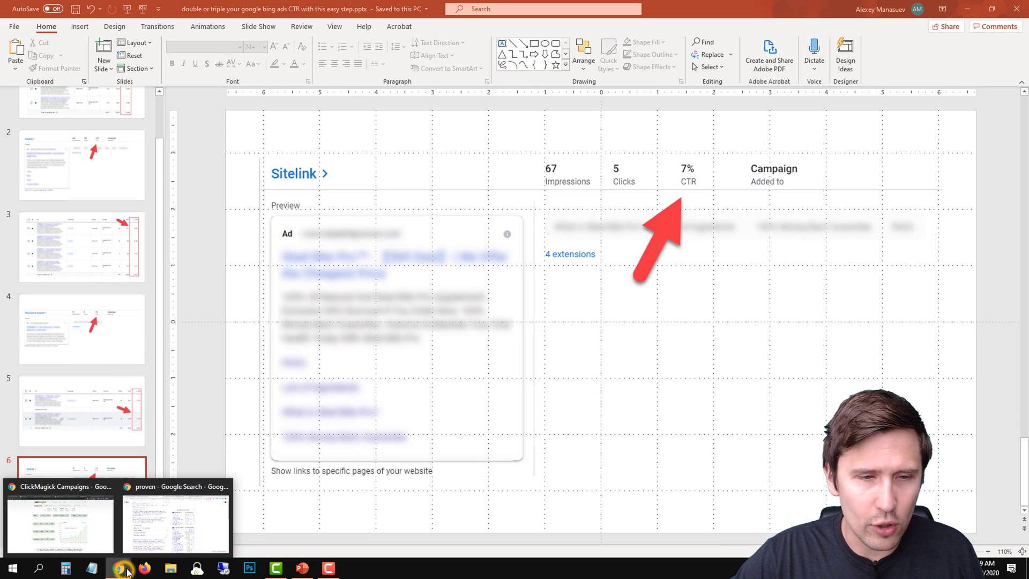
pyautogui.click(201, 520)
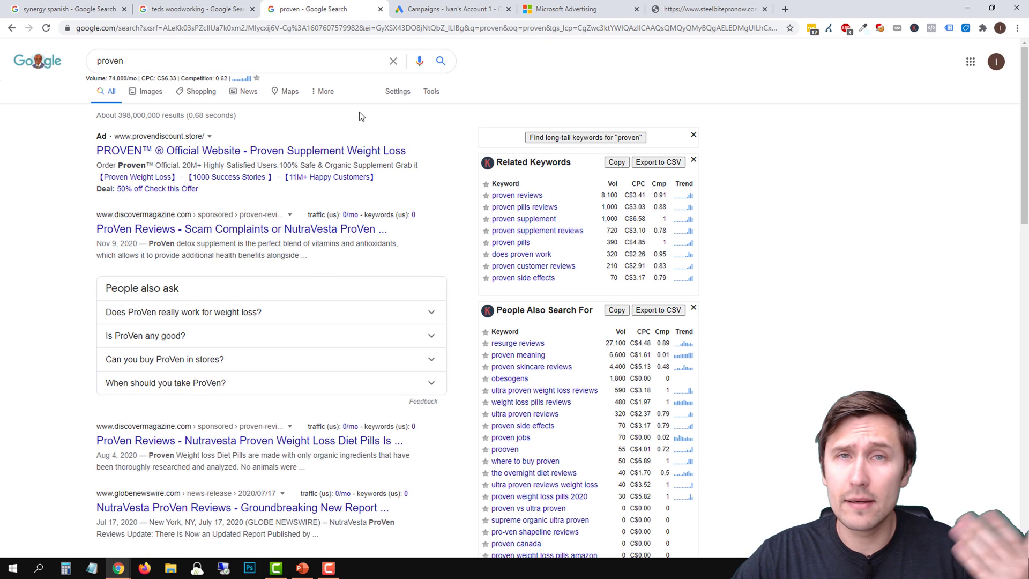
pyautogui.click(437, 7)
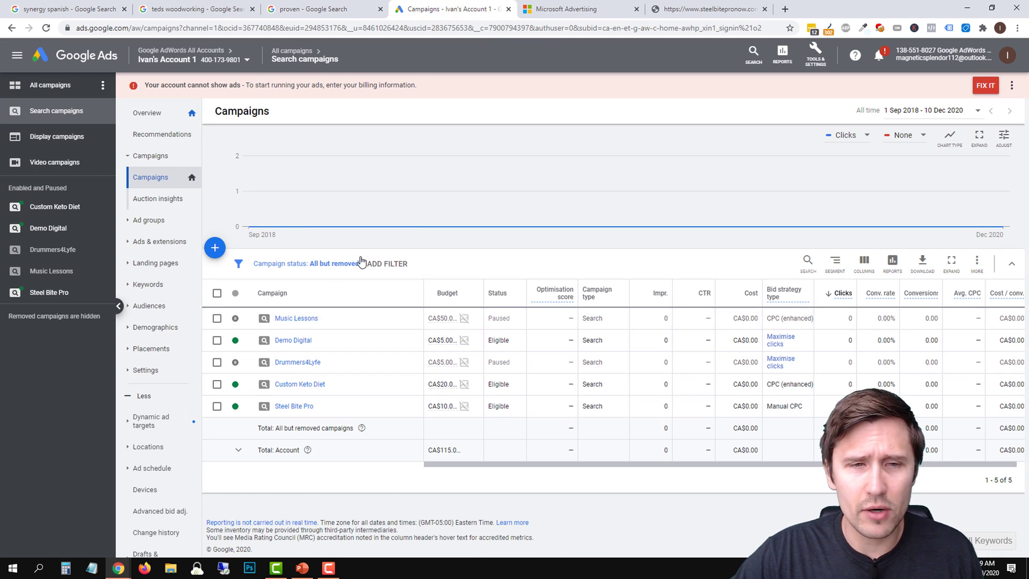
pyautogui.click(301, 407)
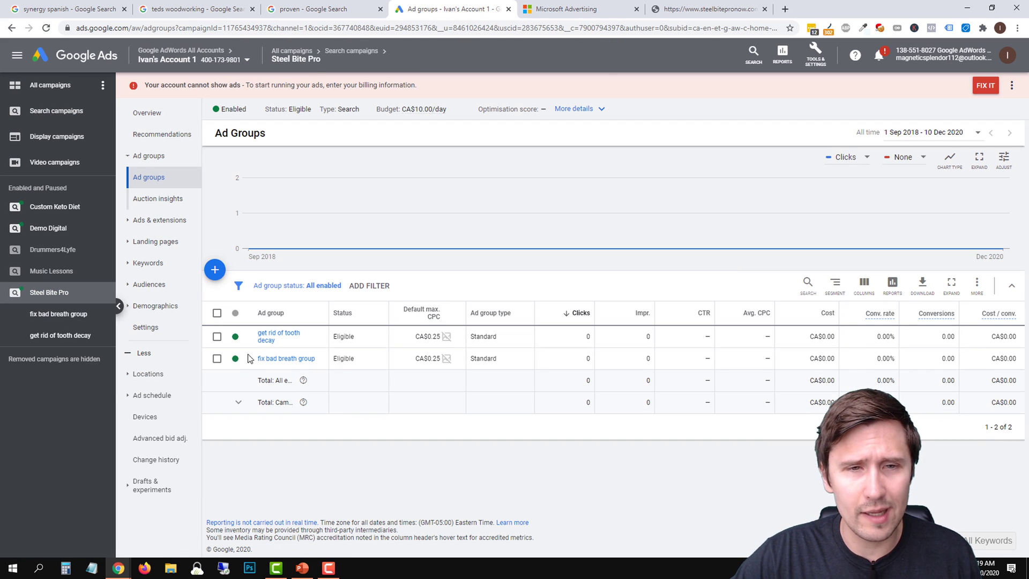
pyautogui.click(150, 230)
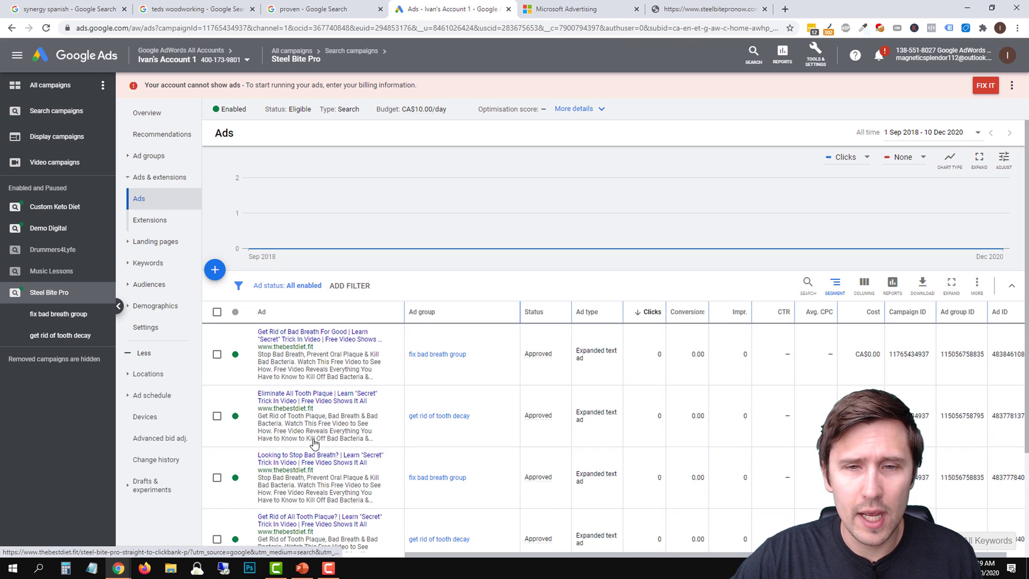
pyautogui.scroll(-3, 327, 462)
pyautogui.scroll(3, 375, 418)
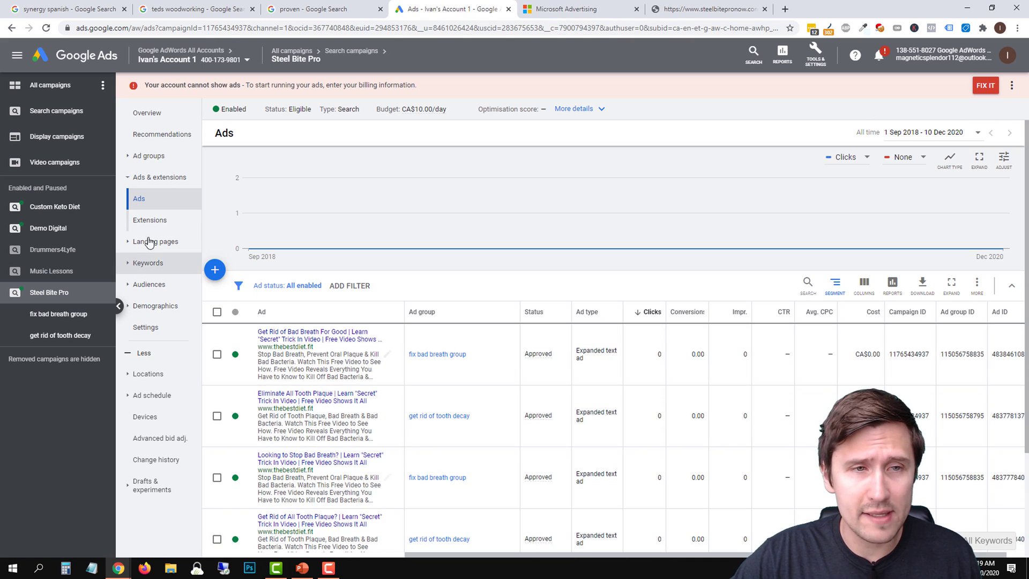
pyautogui.click(152, 220)
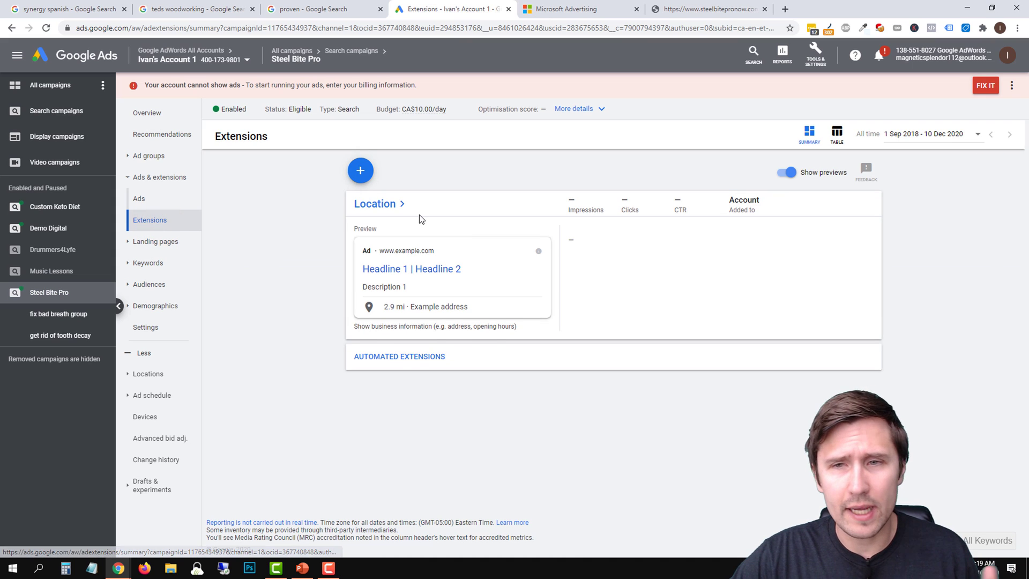
pyautogui.click(152, 198)
# Step: Copy the first ad's final URL, cancel the edit, and return to the synergy spanish results
pyautogui.click(390, 348)
pyautogui.click(402, 363)
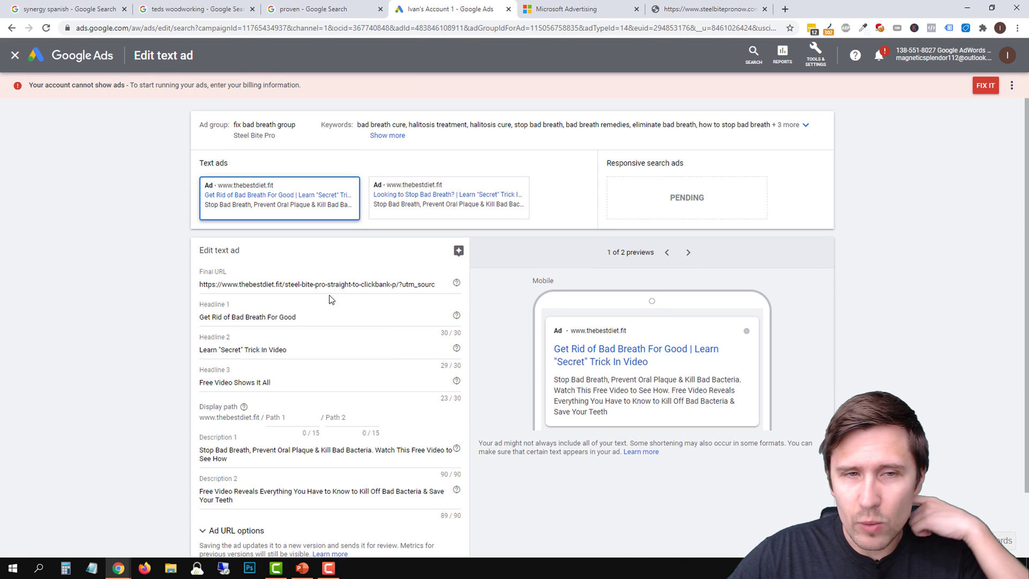
pyautogui.click(322, 283)
pyautogui.hotkey('ctrl', 'a')
pyautogui.rightClick(322, 290)
pyautogui.click(352, 328)
pyautogui.scroll(-2, 348, 335)
pyautogui.click(373, 500)
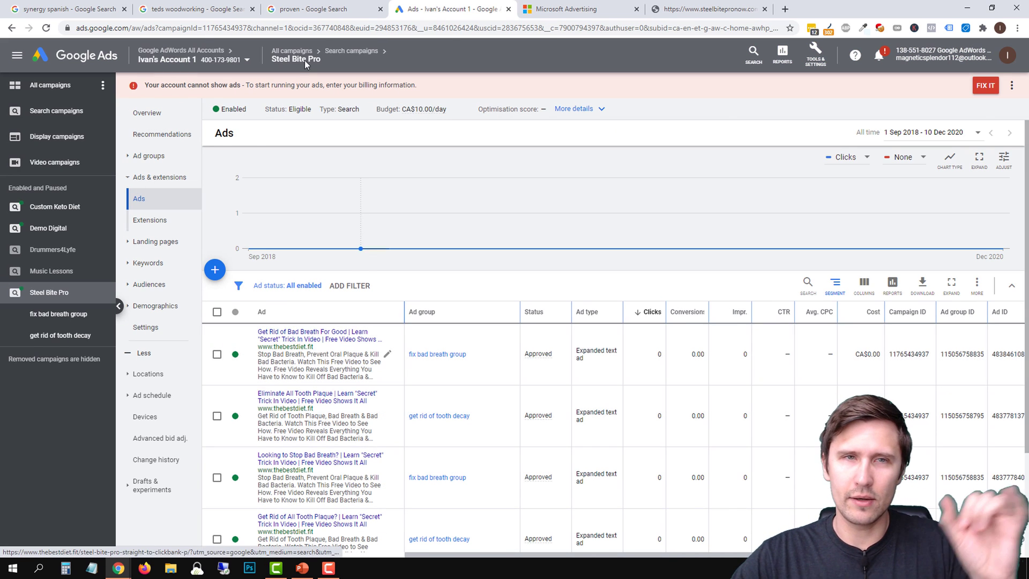
pyautogui.click(67, 9)
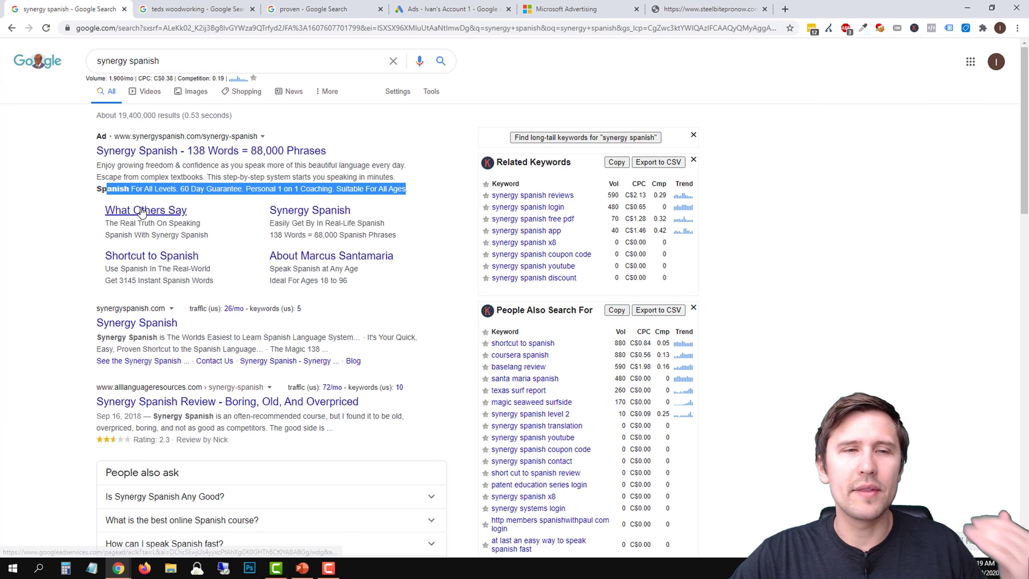
# Step: Clear the highlight on the Synergy Spanish ad and go back to the Steel Bite Pro ads
pyautogui.click(134, 234)
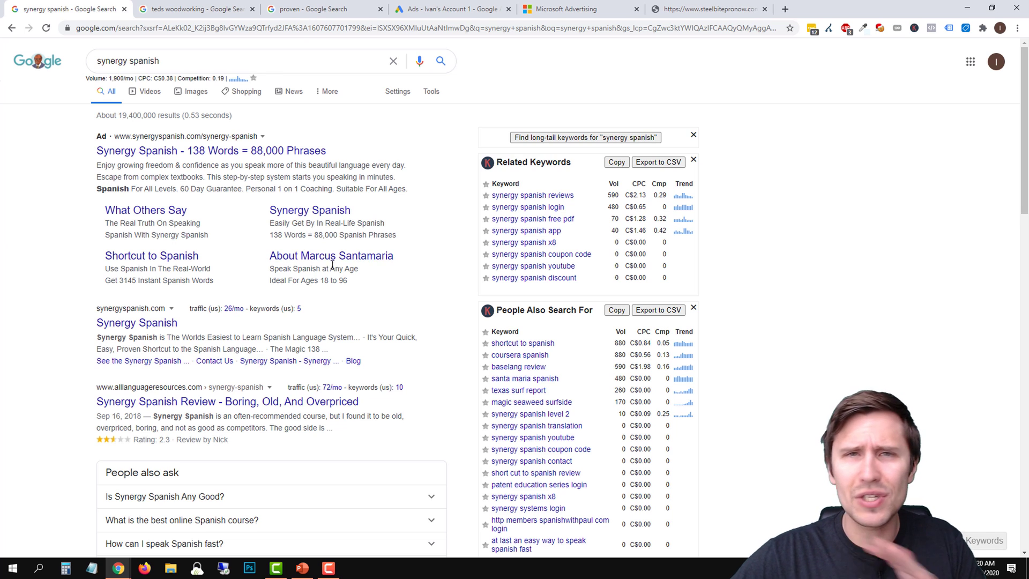
pyautogui.click(438, 6)
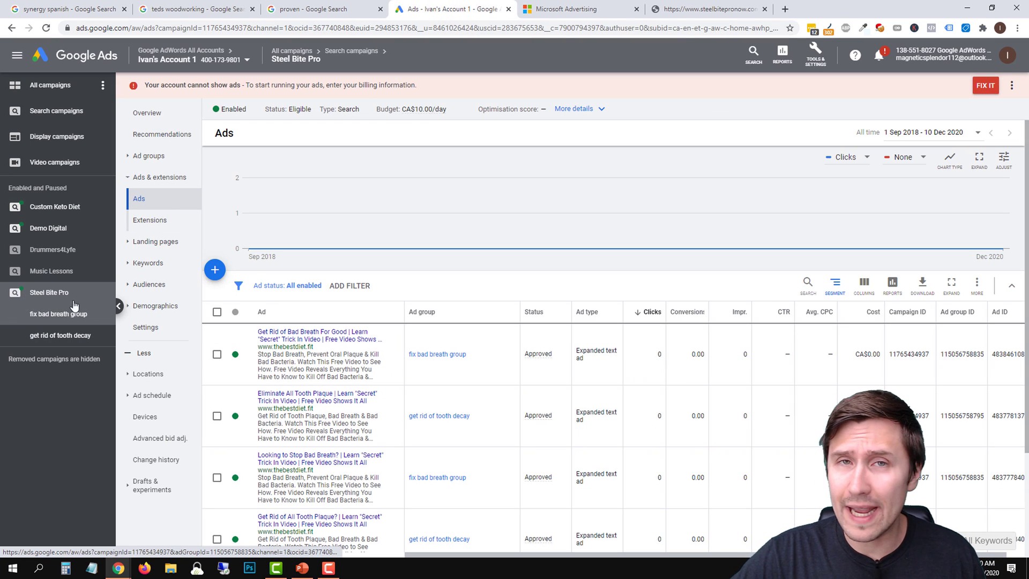
# Step: Go to the campaign's Extensions page and add a new Sitelink extension
pyautogui.click(153, 220)
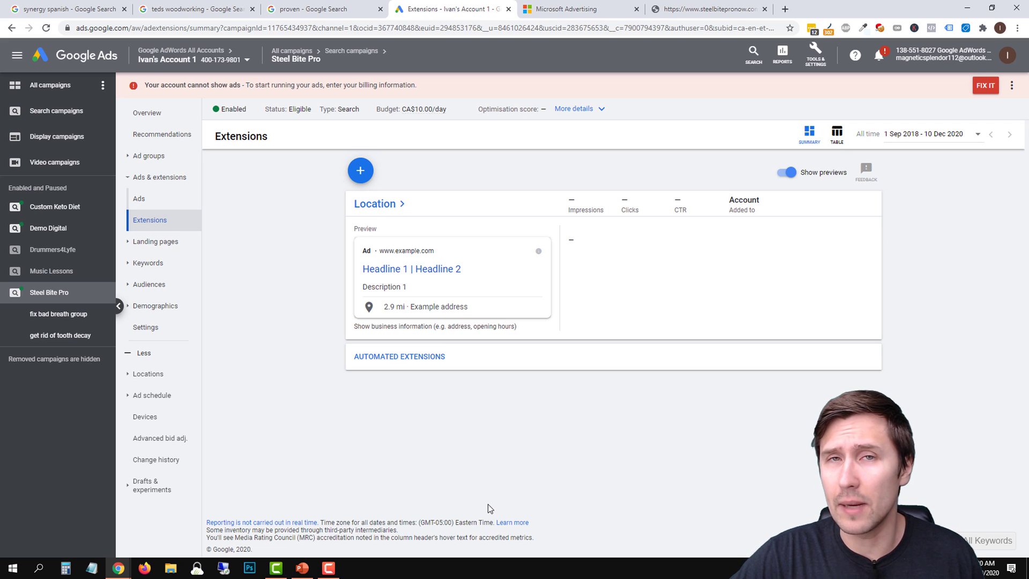
pyautogui.click(361, 171)
pyautogui.click(408, 209)
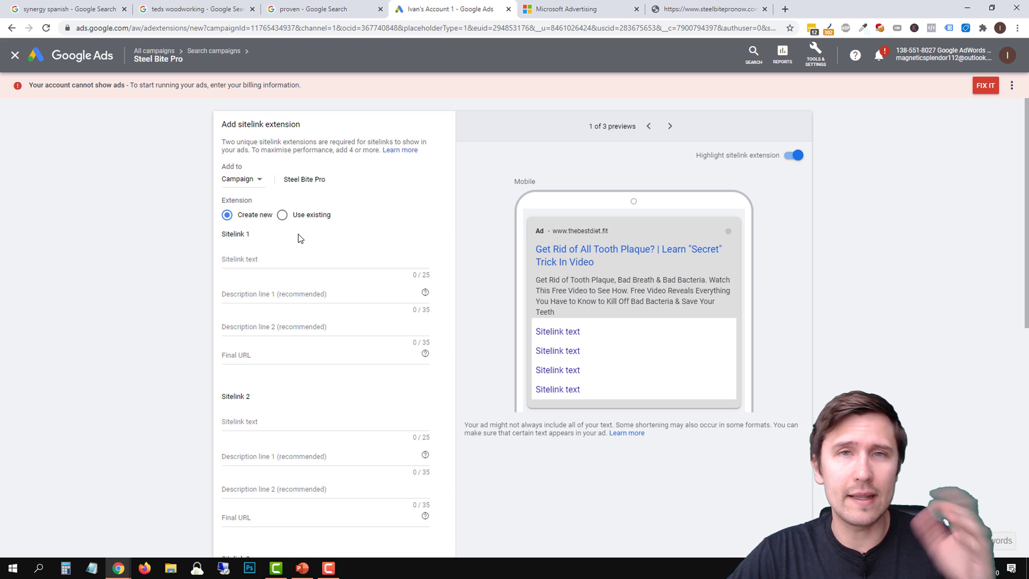
# Step: Paste the tracking URL into Sitelink 1's final URL, changing utm_content from secrettrick to sitelink
pyautogui.click(253, 354)
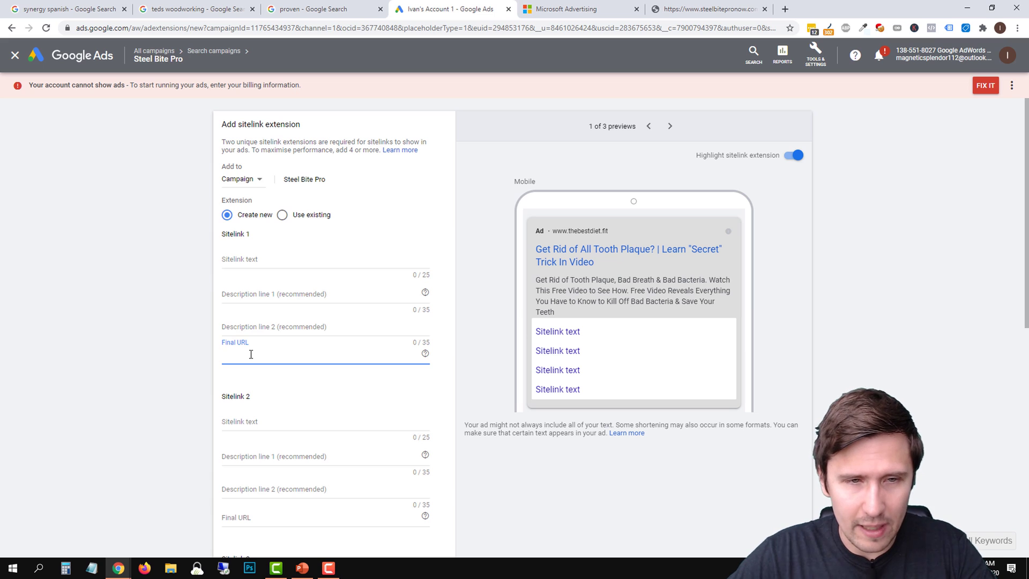
pyautogui.hotkey('ctrl', 'v')
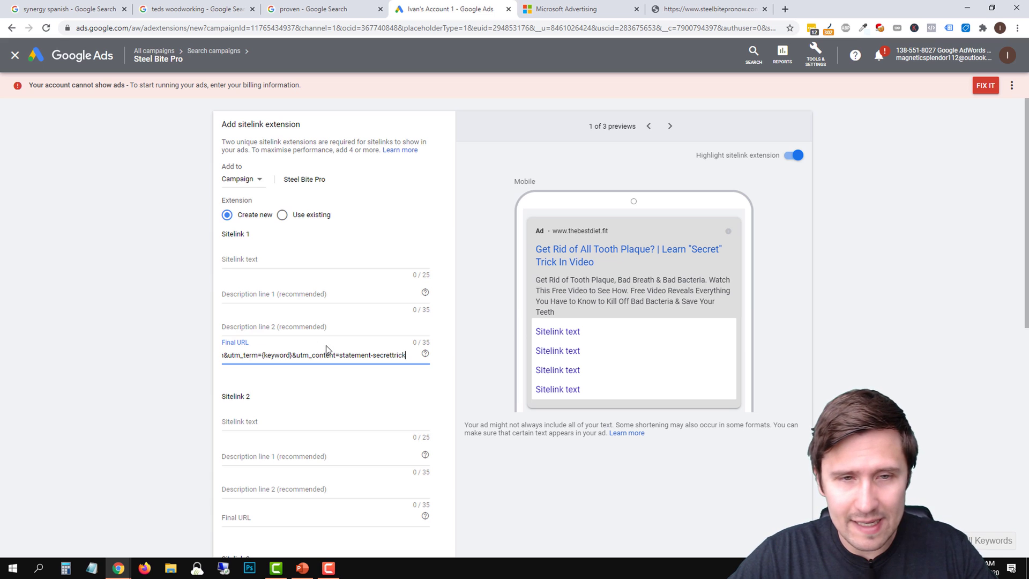
pyautogui.doubleClick(398, 355)
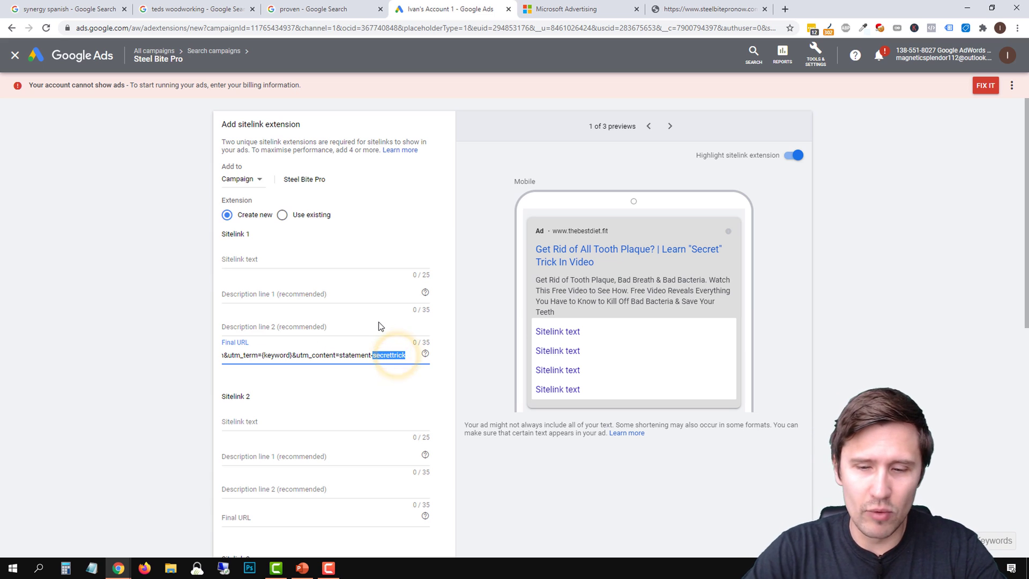
pyautogui.press('BackSpace')
pyautogui.press('BackSpace')
pyautogui.press('BackSpace')
pyautogui.press('BackSpace')
pyautogui.press('BackSpace')
pyautogui.press('BackSpace')
pyautogui.press('BackSpace')
pyautogui.press('BackSpace')
pyautogui.press('BackSpace')
pyautogui.press('BackSpace')
pyautogui.press('BackSpace')
pyautogui.write('sitelink')
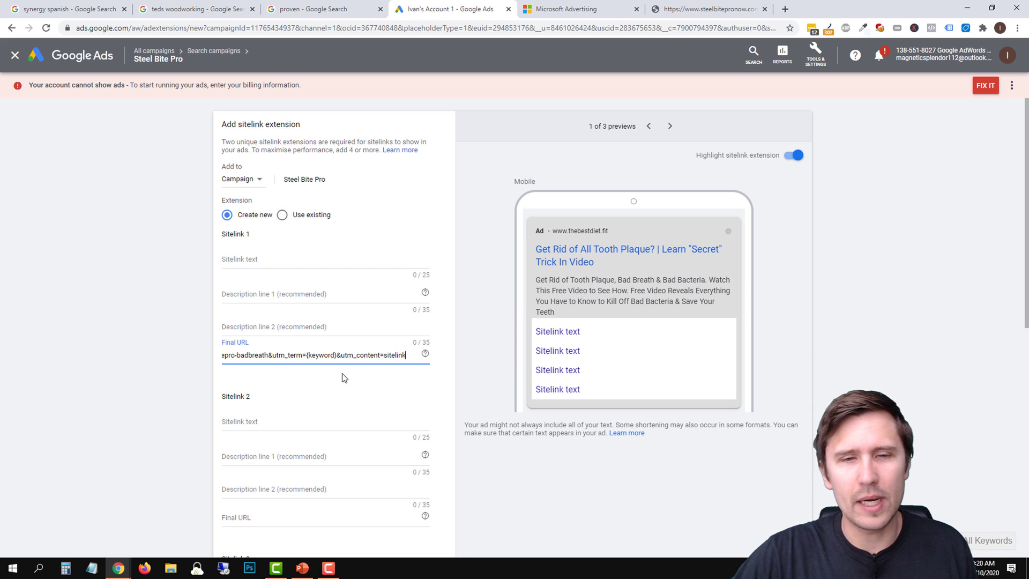
# Step: Copy that URL into the final URL fields of Sitelinks 2, 3 and 4
pyautogui.tripleClick(399, 358)
pyautogui.rightClick(394, 355)
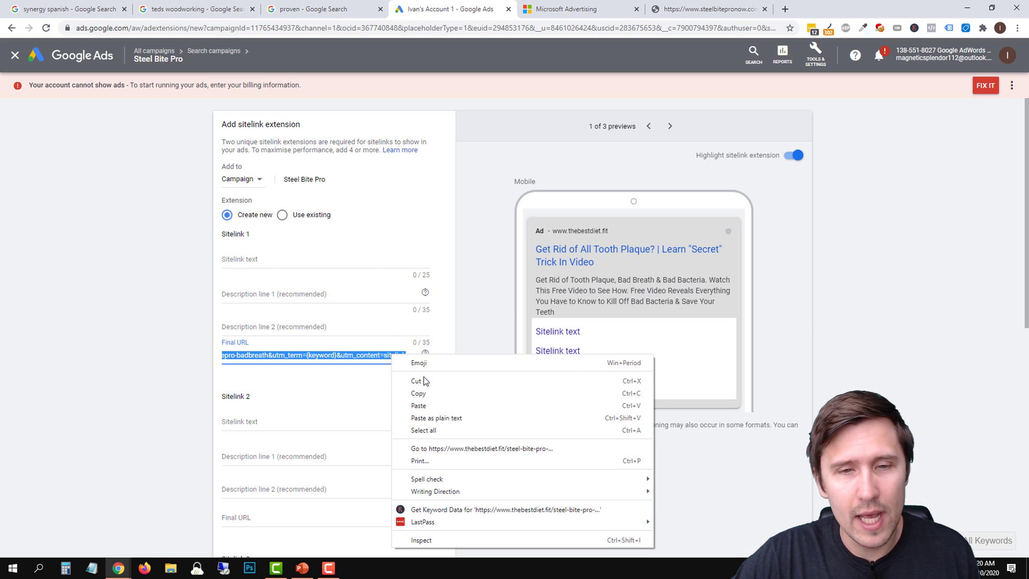
pyautogui.click(421, 392)
pyautogui.scroll(-3, 418, 389)
pyautogui.click(242, 359)
pyautogui.rightClick(244, 359)
pyautogui.click(271, 442)
pyautogui.scroll(-5, 257, 402)
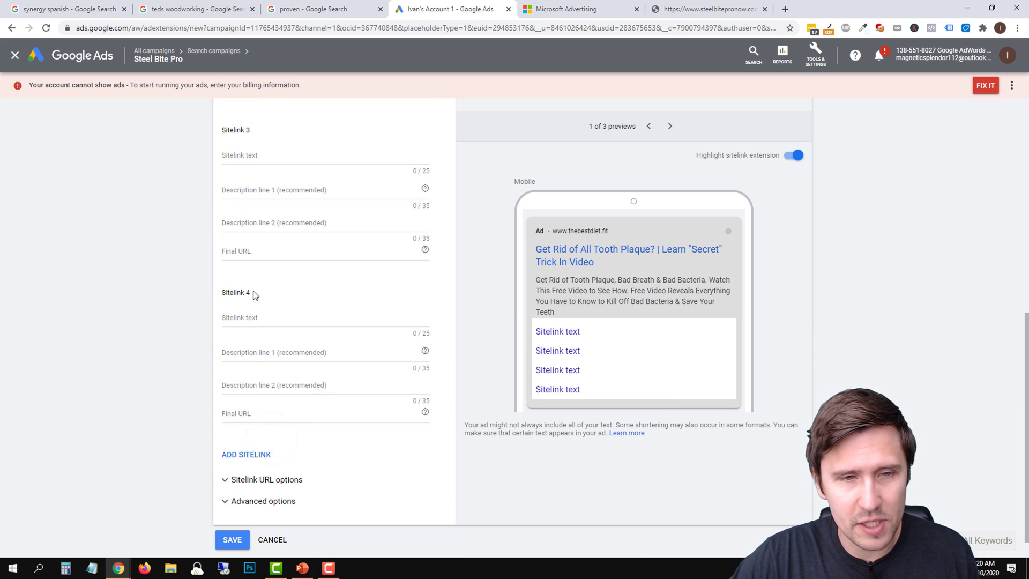
pyautogui.click(245, 251)
pyautogui.rightClick(245, 252)
pyautogui.click(283, 338)
pyautogui.click(253, 416)
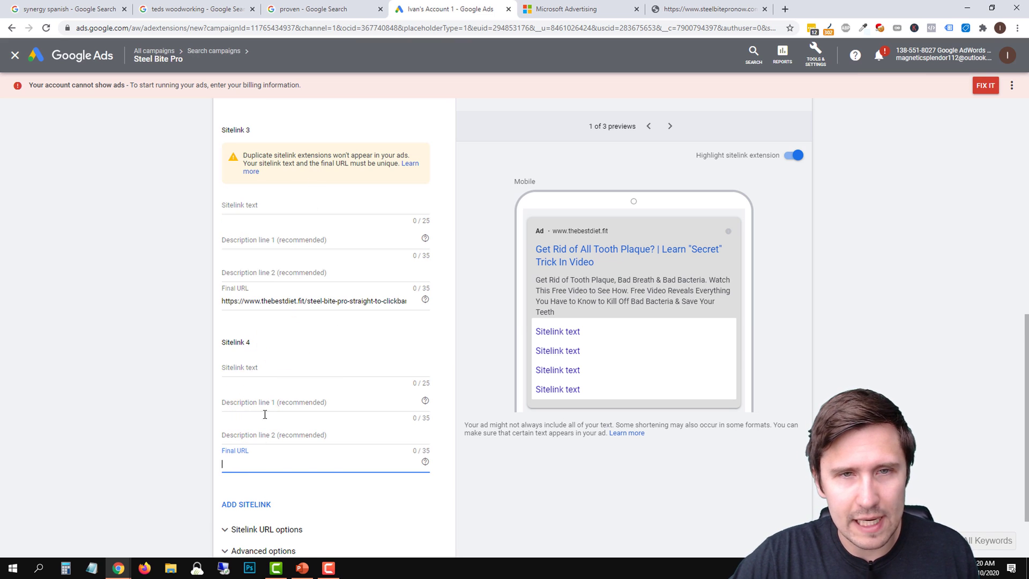
pyautogui.rightClick(241, 466)
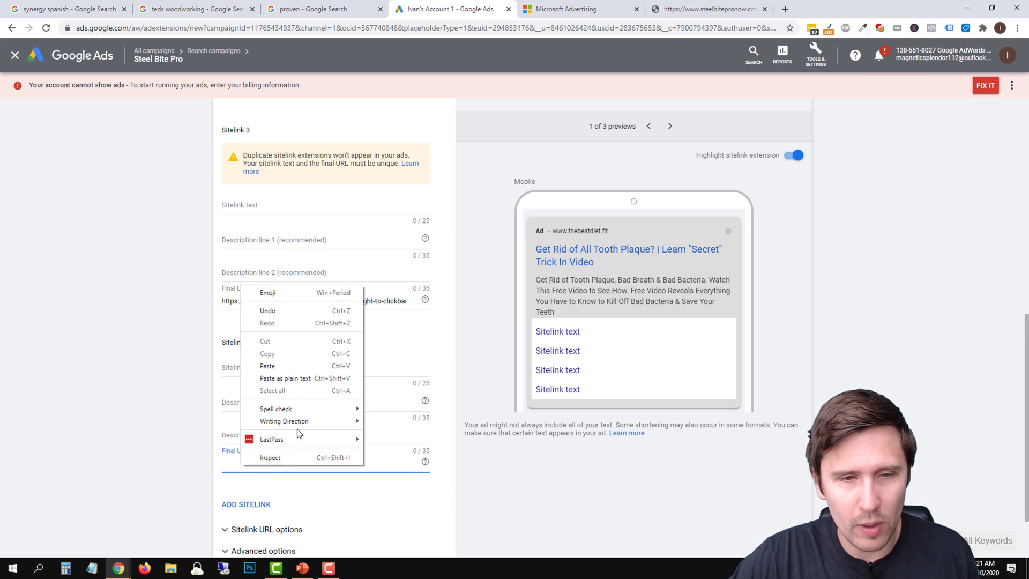
pyautogui.click(281, 362)
# Step: Move the landing page tab to the fourth position in the browser tab bar
pyautogui.scroll(6, 210, 386)
pyautogui.scroll(3, 210, 386)
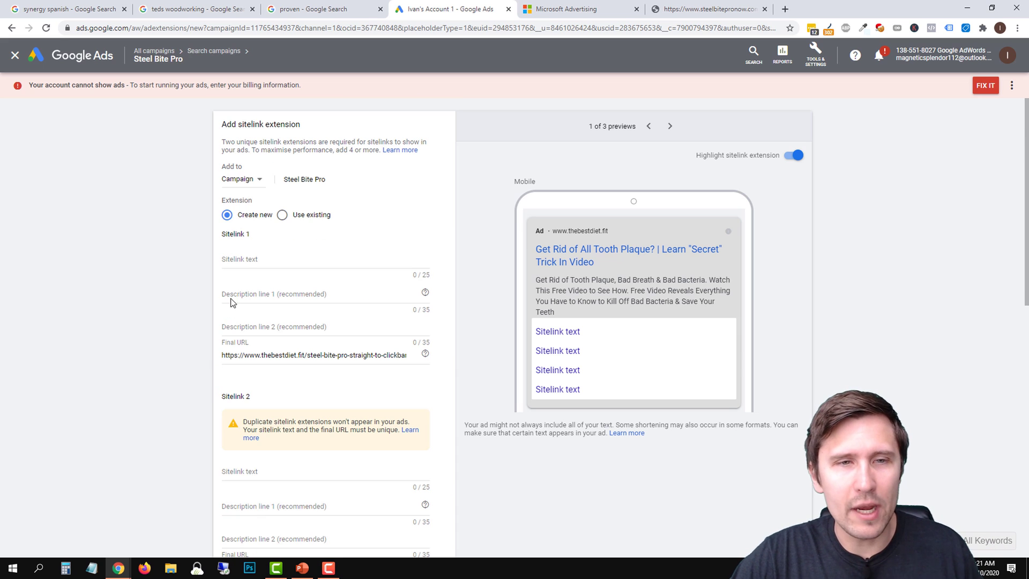
pyautogui.click(246, 261)
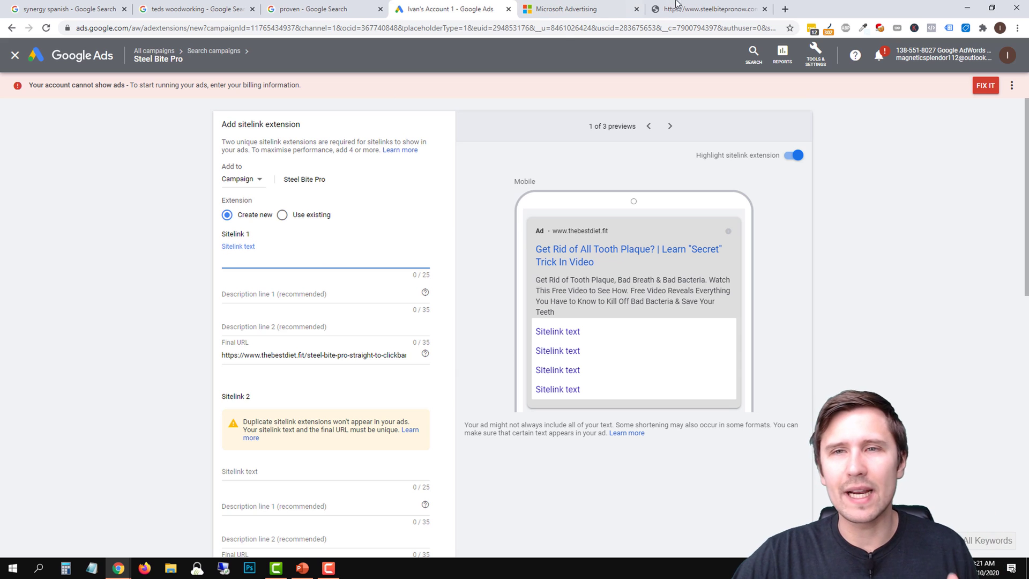
pyautogui.moveTo(684, 4); pyautogui.dragTo(431, 6)
pyautogui.click(581, 6)
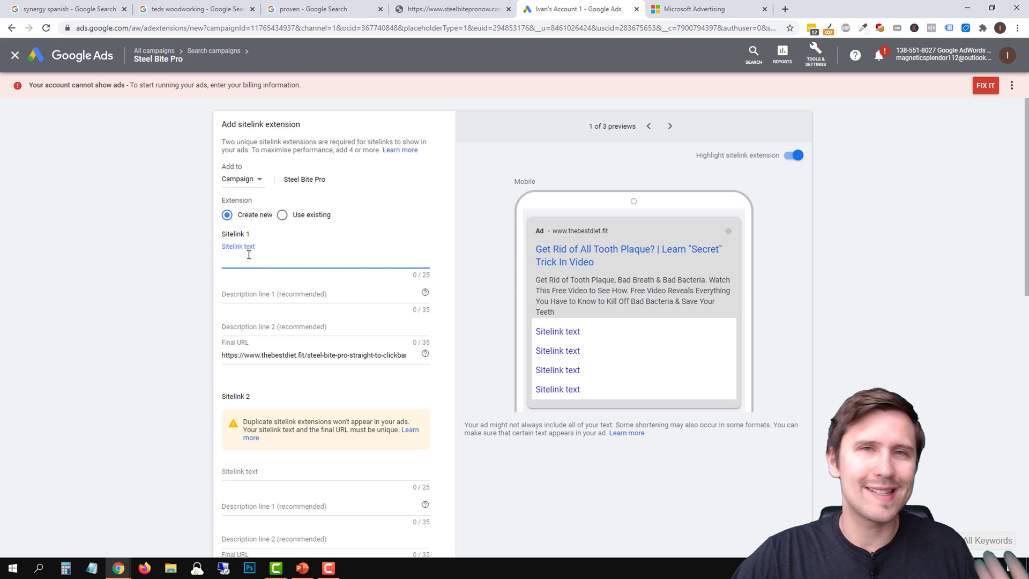
# Step: After checking the landing page, enter 'Watch Free Video' as Sitelink 1's text
pyautogui.click(475, 8)
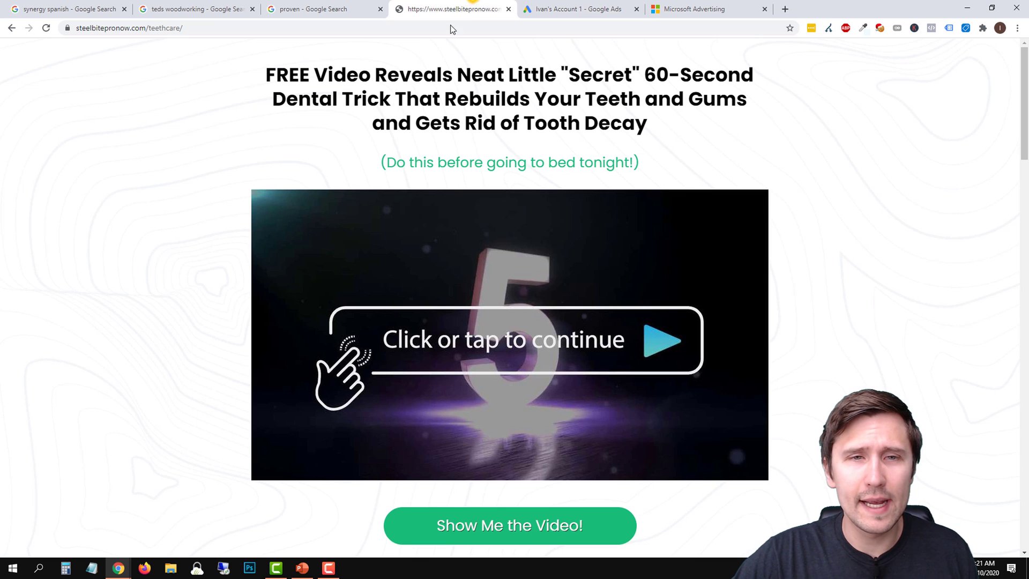
pyautogui.scroll(-2, 339, 145)
pyautogui.scroll(-7, 337, 138)
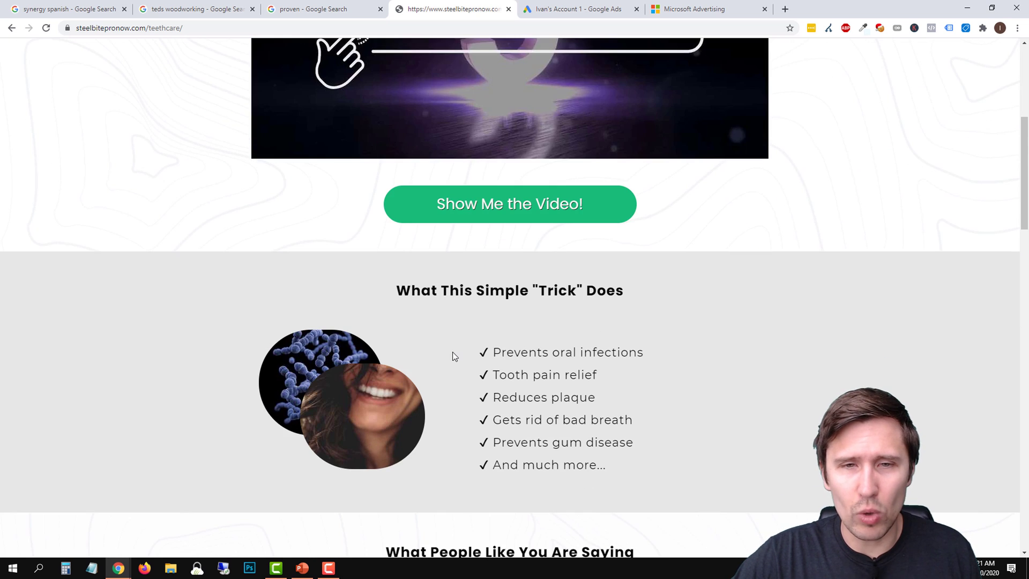
pyautogui.scroll(6, 425, 352)
pyautogui.scroll(3, 424, 343)
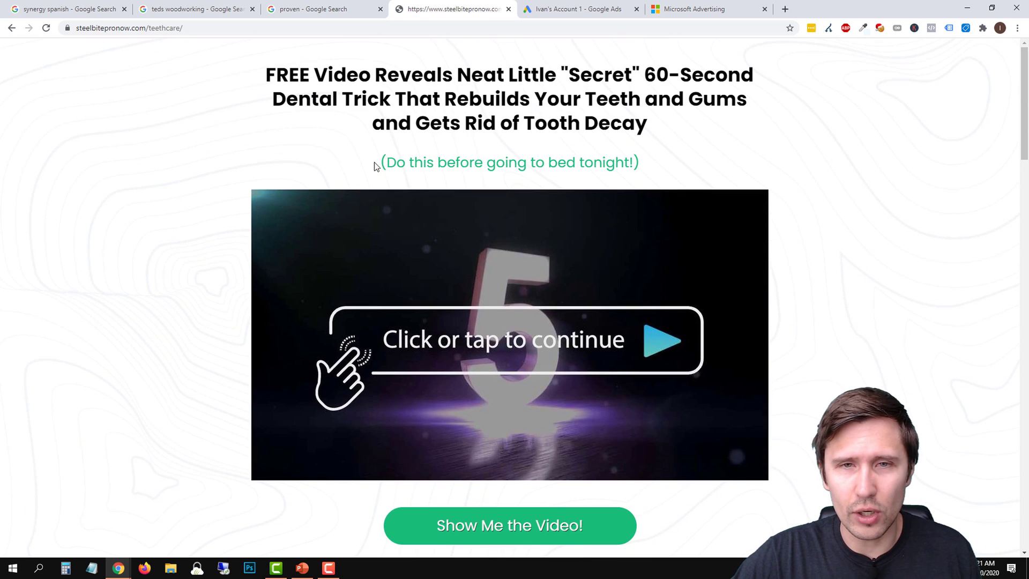
pyautogui.click(535, 7)
pyautogui.click(262, 253)
pyautogui.write('Watch Free Video')
pyautogui.press('Tab')
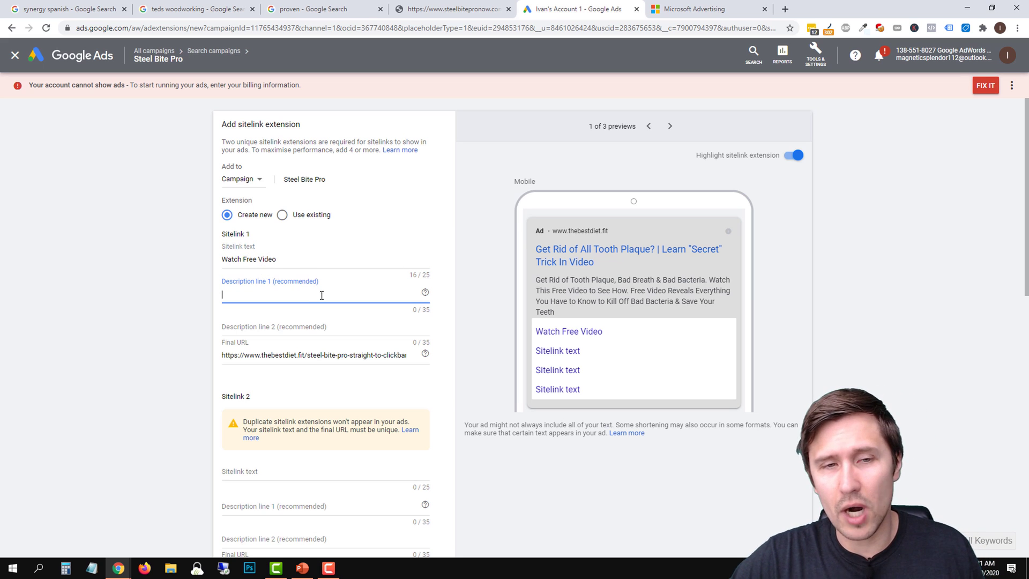
# Step: Fill Sitelink 1's descriptions: 'Take a Look at This Free Video' and 'See If This Is Right For You'
pyautogui.click(88, 6)
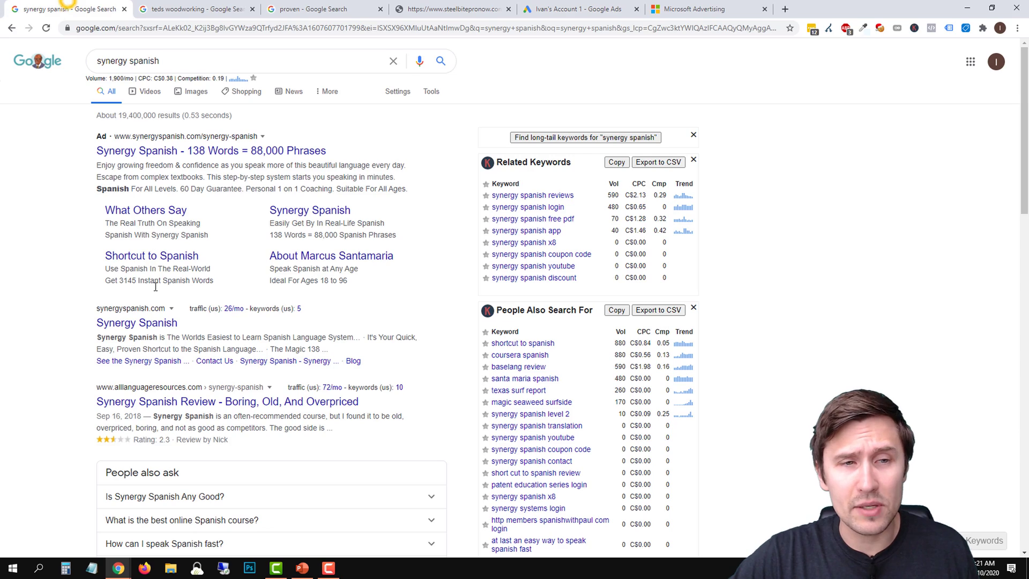
pyautogui.moveTo(131, 223); pyautogui.dragTo(204, 236)
pyautogui.click(440, 4)
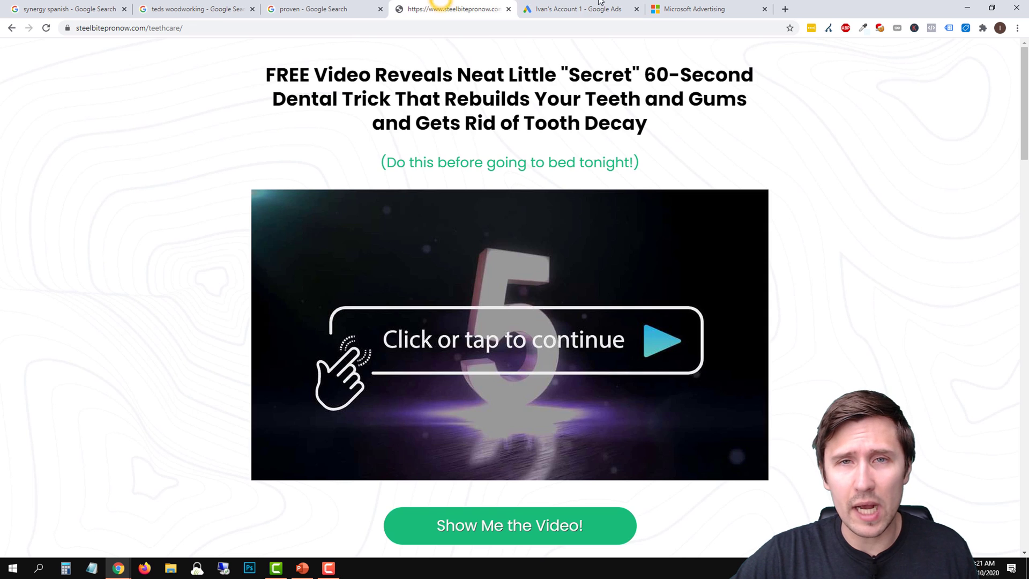
pyautogui.click(573, 9)
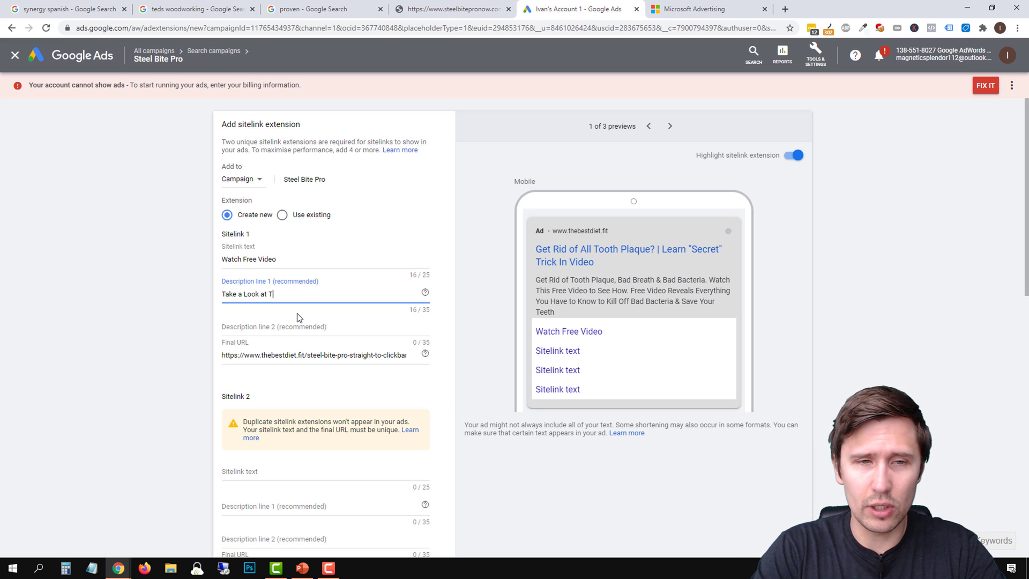
pyautogui.write('ideo')
pyautogui.press('Tab')
pyautogui.press('Tab')
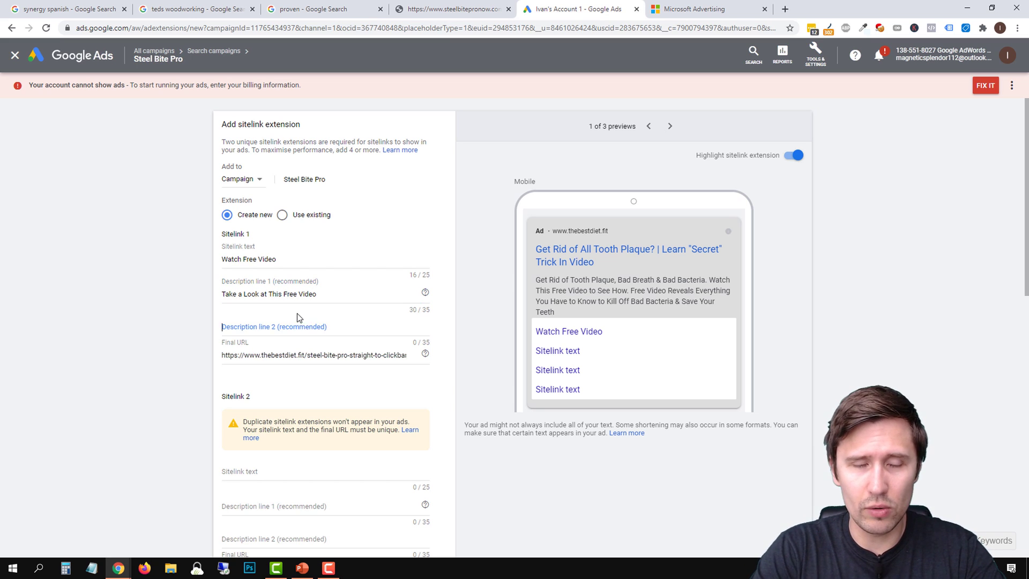
pyautogui.write('See If This Is Right F')
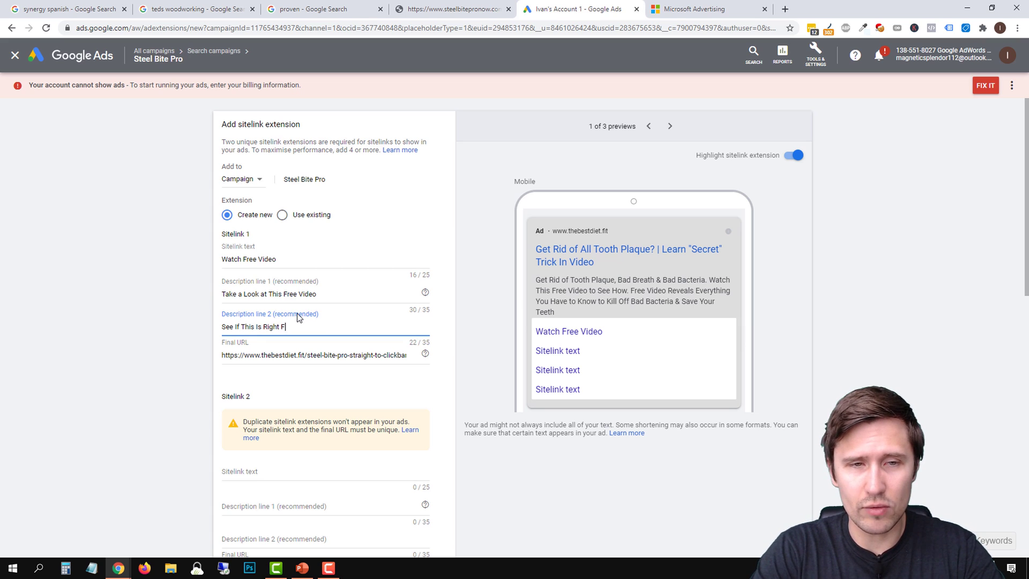
pyautogui.write('or You')
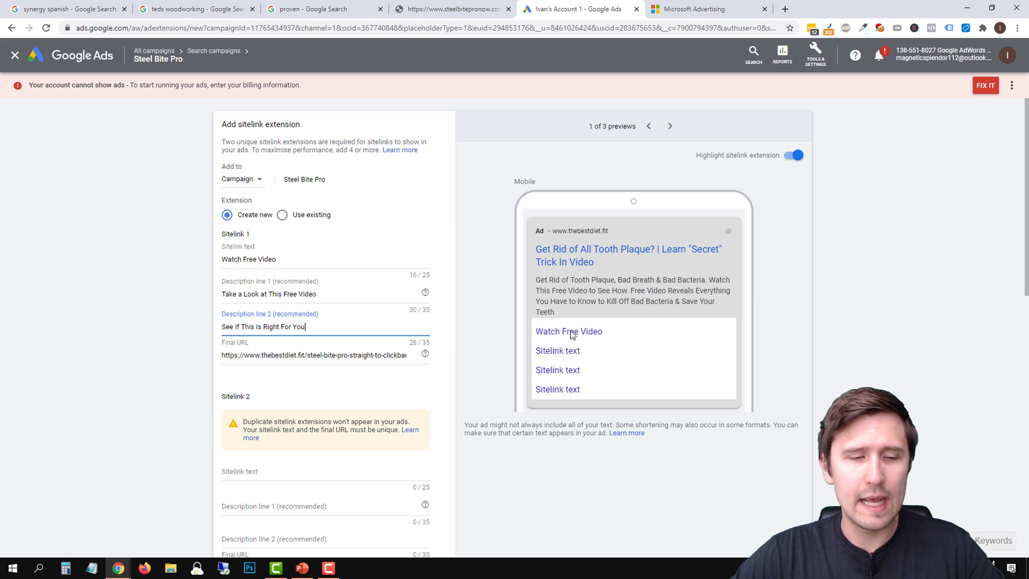
# Step: Browse the Steel Bite Pro landing page and its testimonials for more sitelink ideas
pyautogui.click(482, 9)
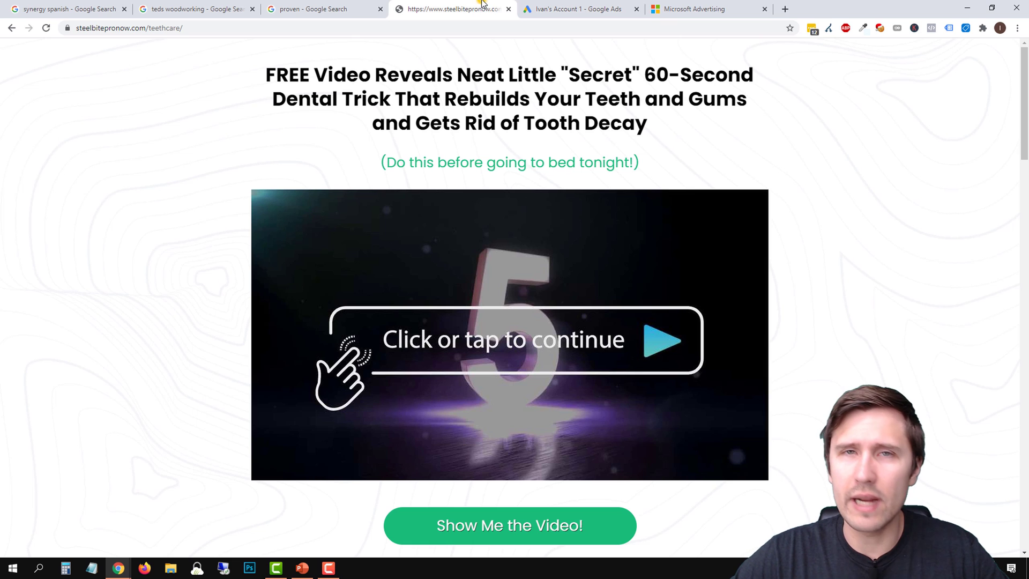
pyautogui.scroll(-3, 233, 172)
pyautogui.scroll(3, 234, 176)
pyautogui.scroll(-3, 235, 177)
pyautogui.click(585, 9)
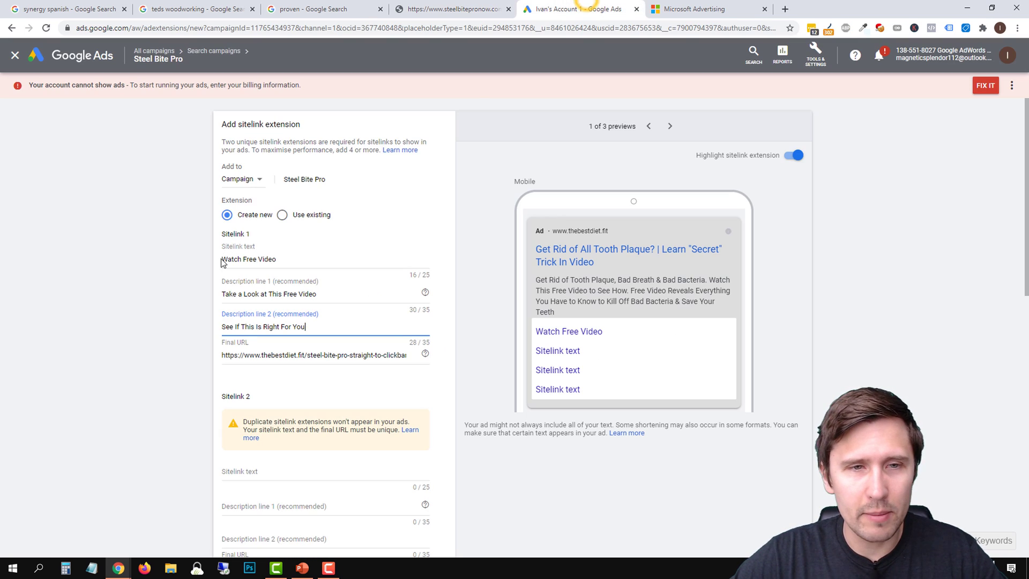
pyautogui.click(461, 8)
pyautogui.scroll(-7, 390, 292)
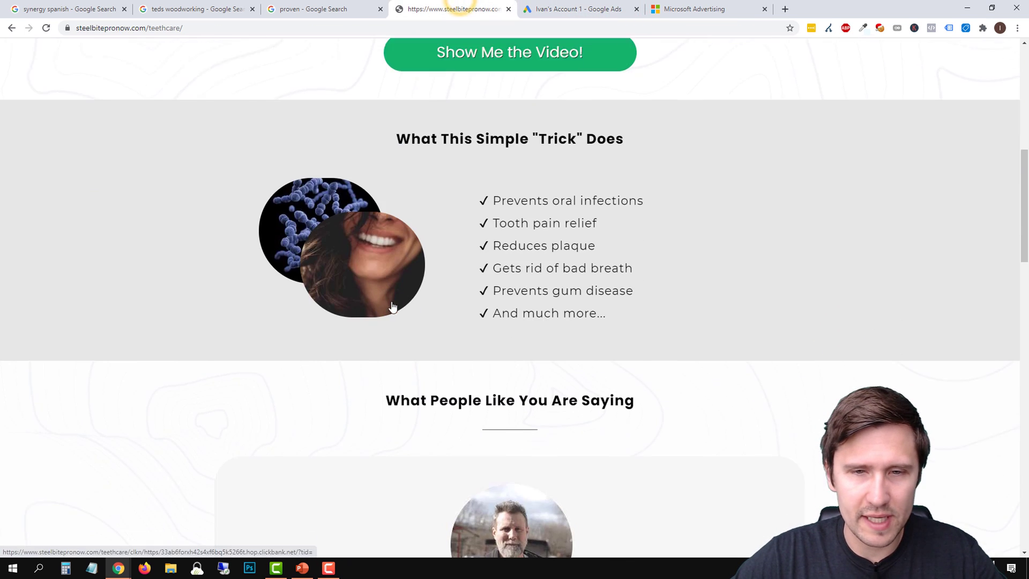
pyautogui.scroll(-1, 570, 220)
pyautogui.scroll(-4, 500, 264)
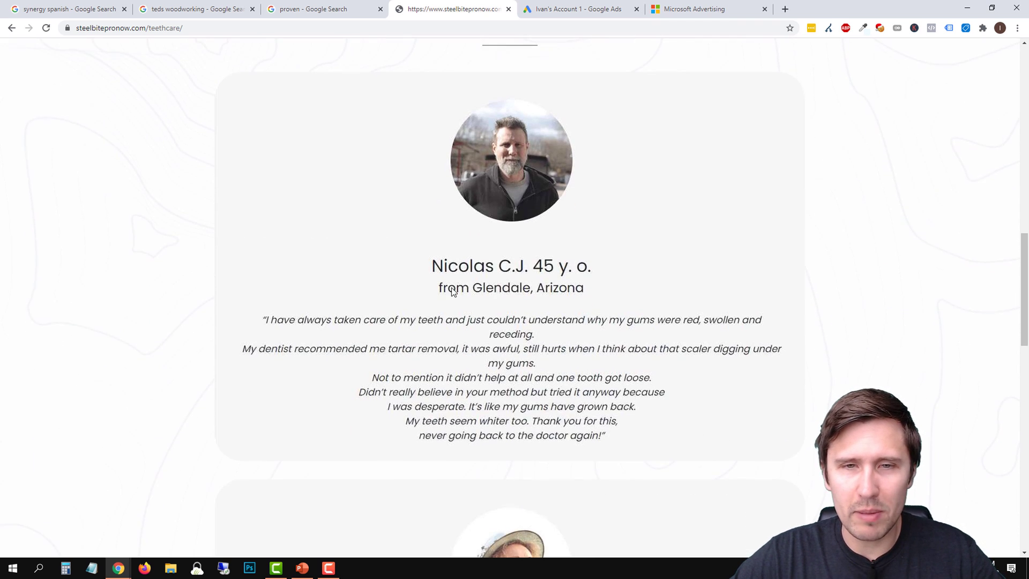
pyautogui.scroll(3, 448, 286)
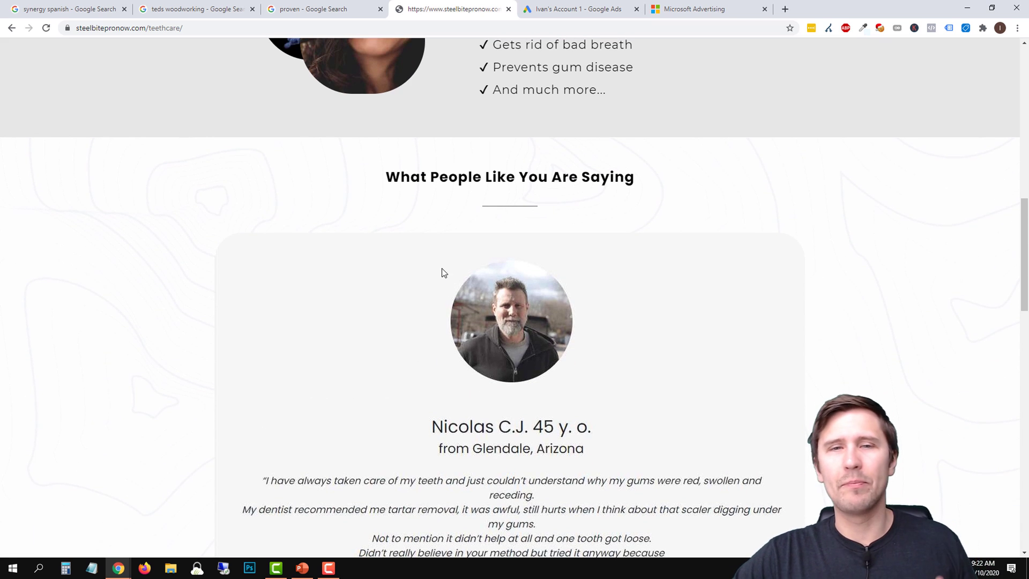
pyautogui.scroll(6, 442, 275)
pyautogui.scroll(3, 442, 293)
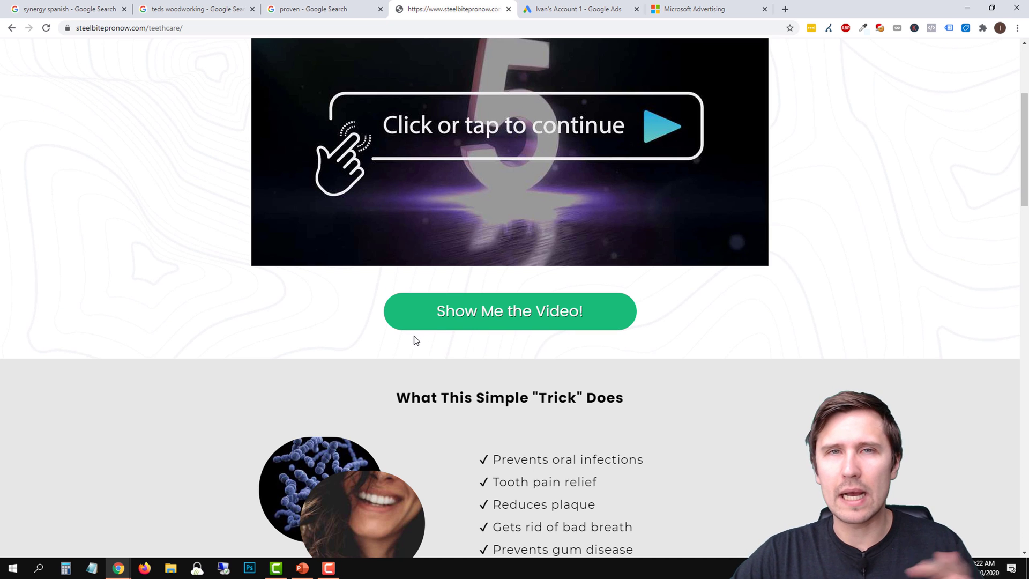
pyautogui.scroll(-5, 431, 358)
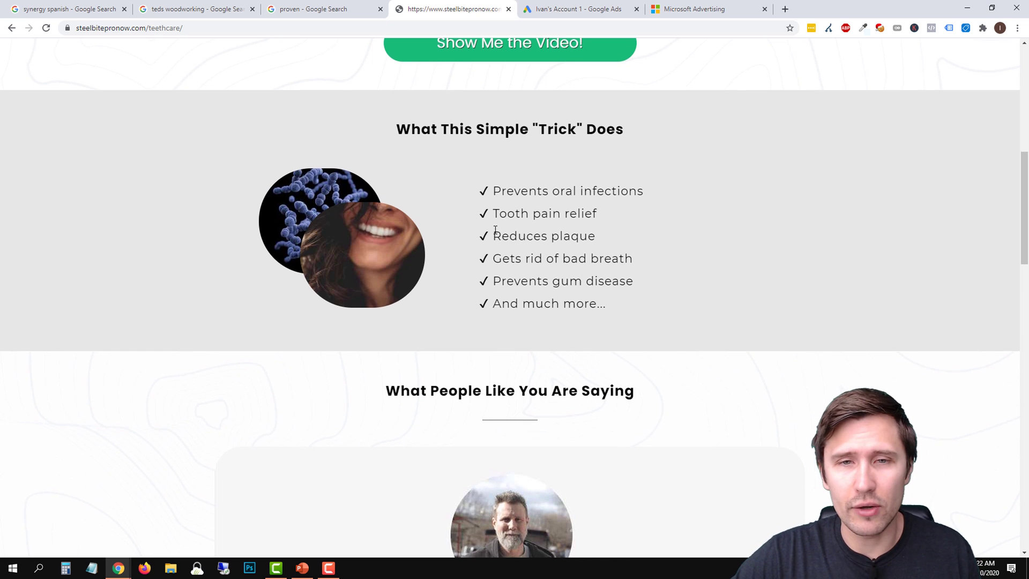
pyautogui.scroll(-3, 492, 230)
pyautogui.click(583, 9)
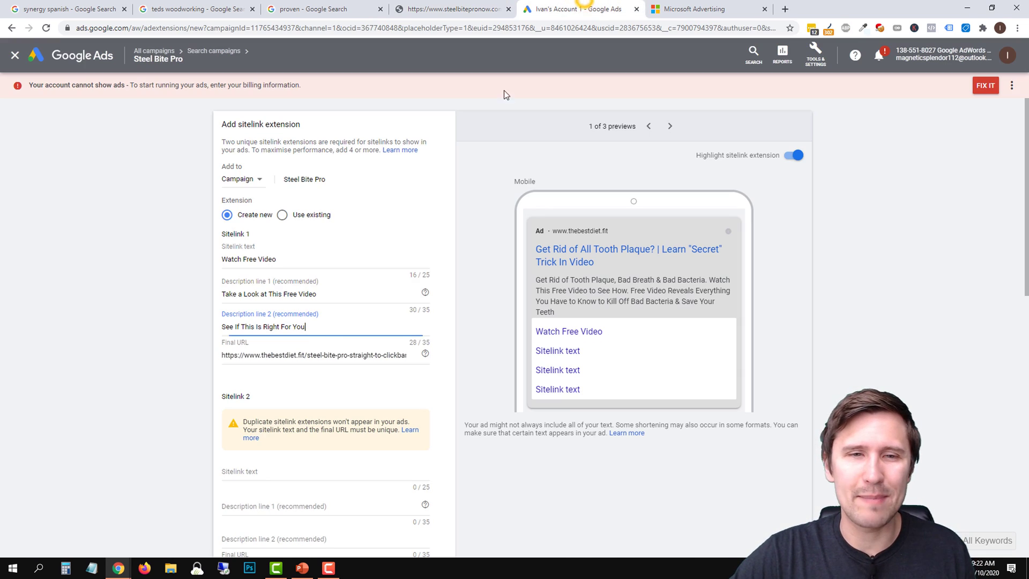
# Step: Fill Sitelink 2: 'Testimonials', with 'Don't Take It From Us' and 'See What Others Have to Say'
pyautogui.scroll(-2, 198, 301)
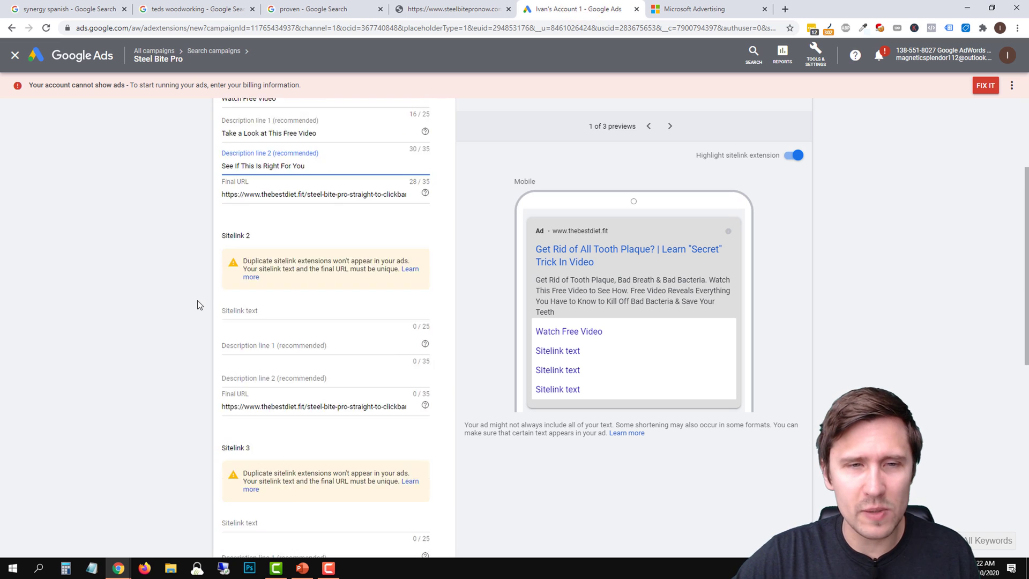
pyautogui.click(477, 9)
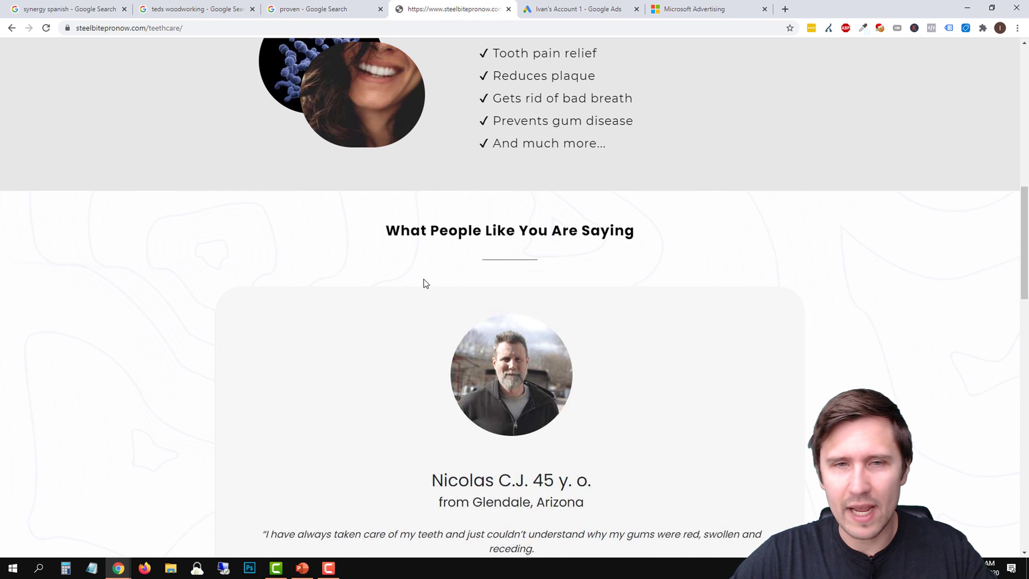
pyautogui.click(578, 6)
pyautogui.click(271, 261)
pyautogui.write('Testimonials')
pyautogui.click(241, 290)
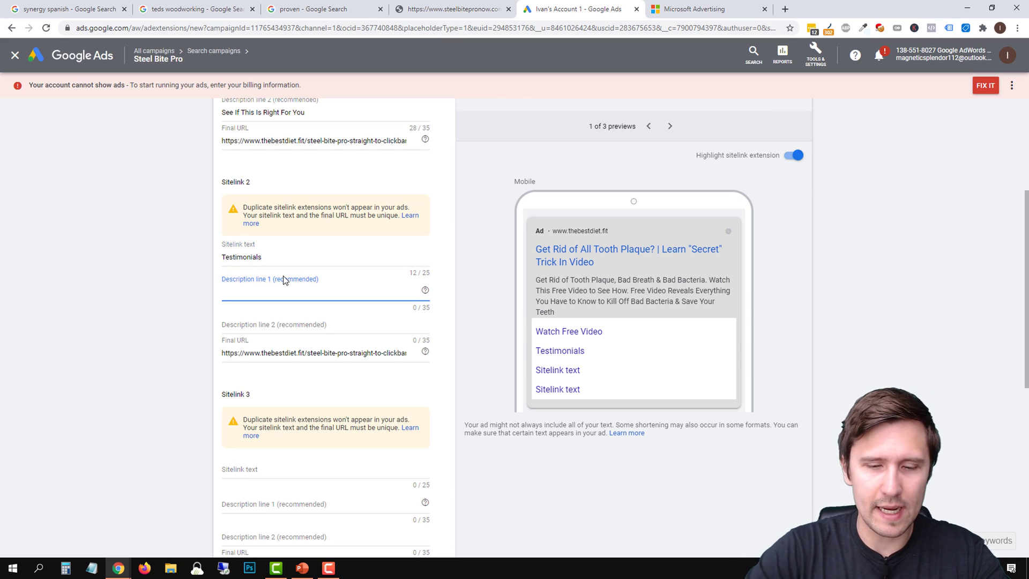
pyautogui.write("Don'T")
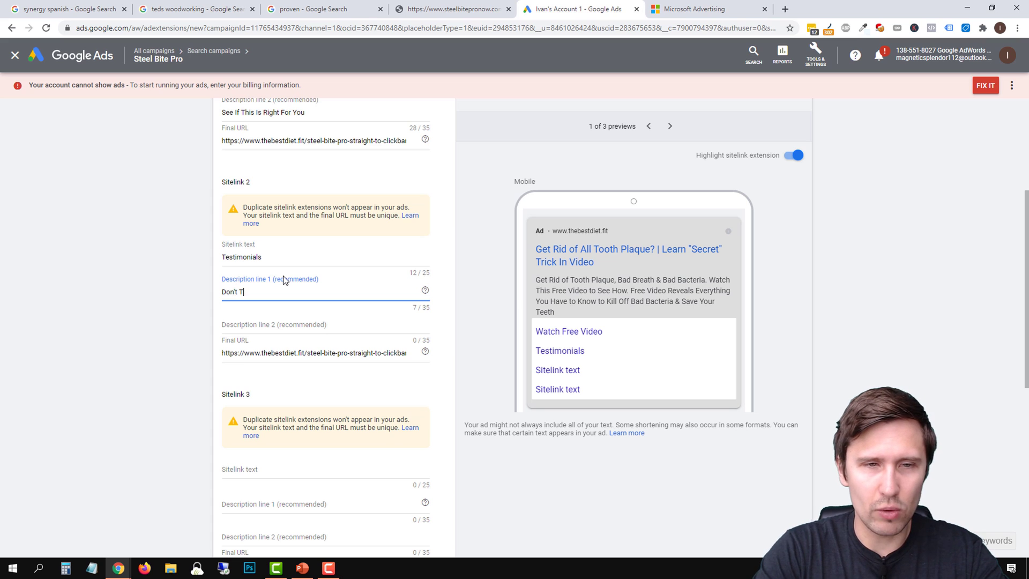
pyautogui.press('Tab')
pyautogui.write('S')
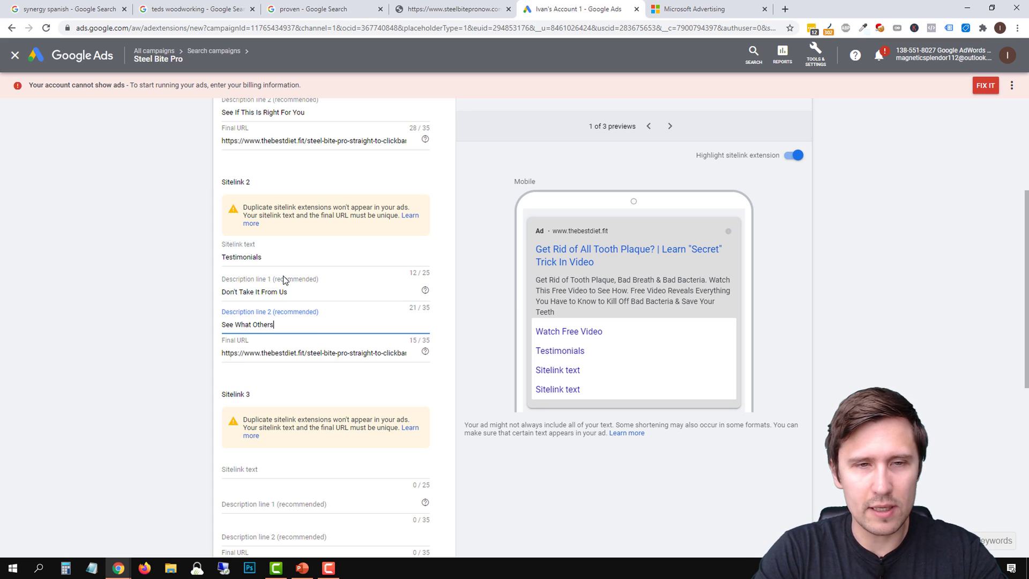
pyautogui.scroll(-4, 172, 303)
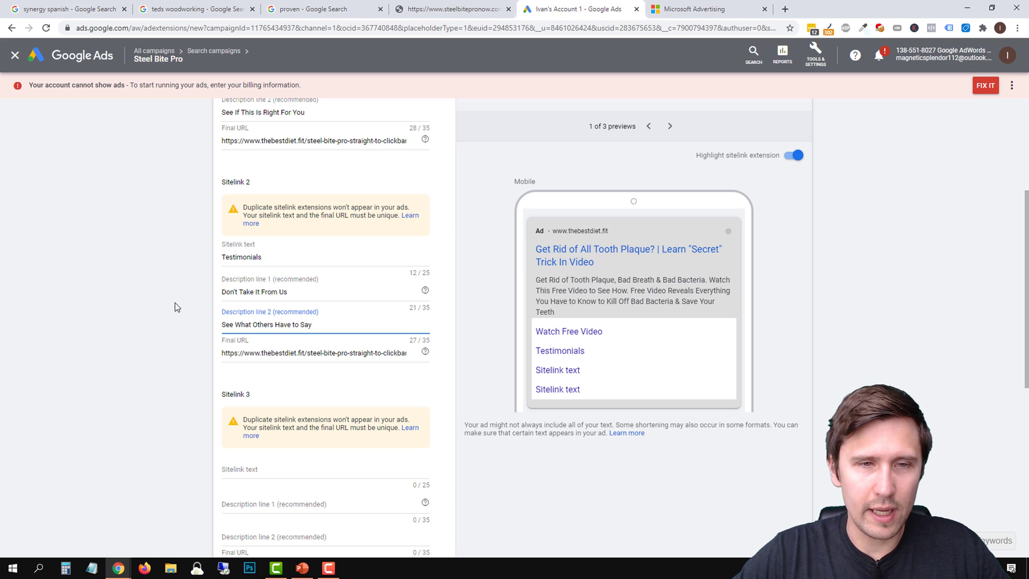
pyautogui.click(453, 9)
pyautogui.scroll(-5, 338, 300)
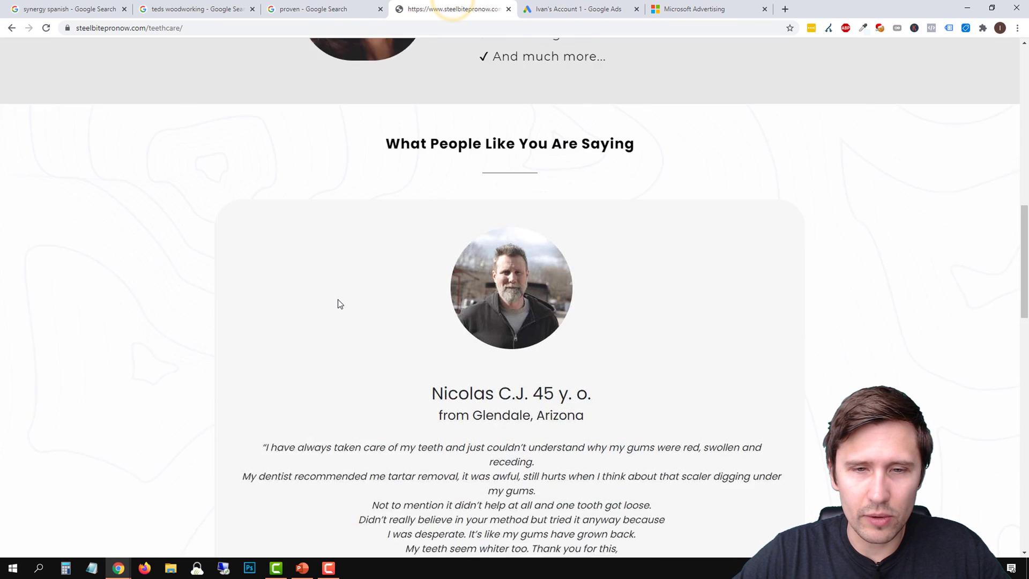
# Step: Enter Sitelink 3 as "Simple" Trick with first description 'See This Simple Trick'
pyautogui.click(595, 7)
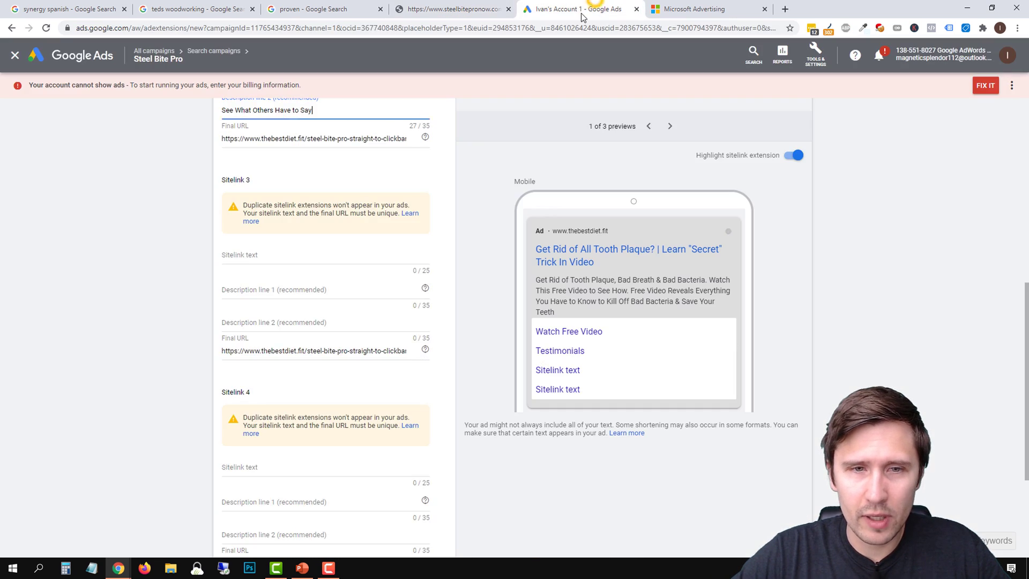
pyautogui.click(472, 8)
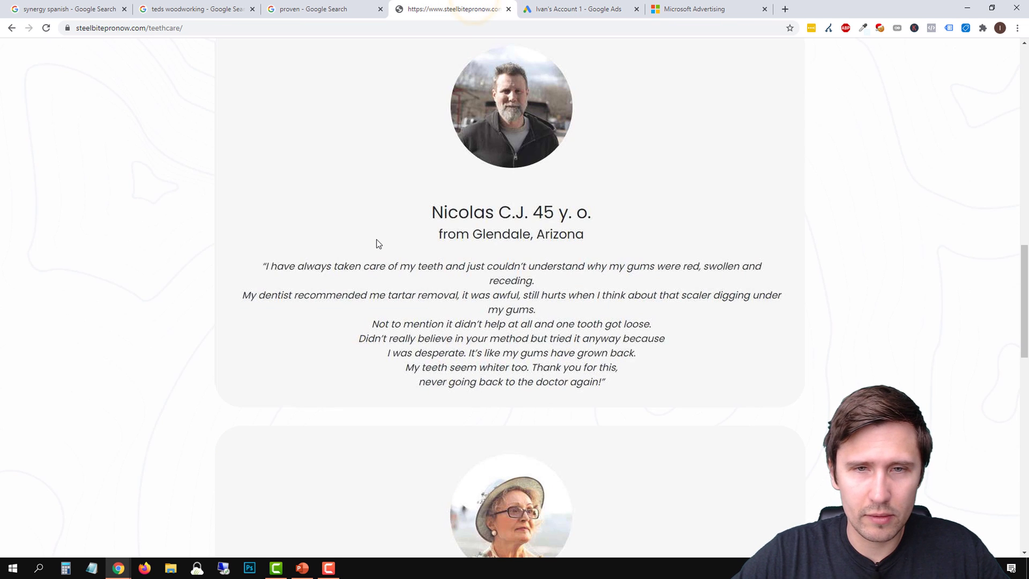
pyautogui.scroll(-8, 380, 241)
pyautogui.scroll(-8, 381, 236)
pyautogui.scroll(20, 558, 423)
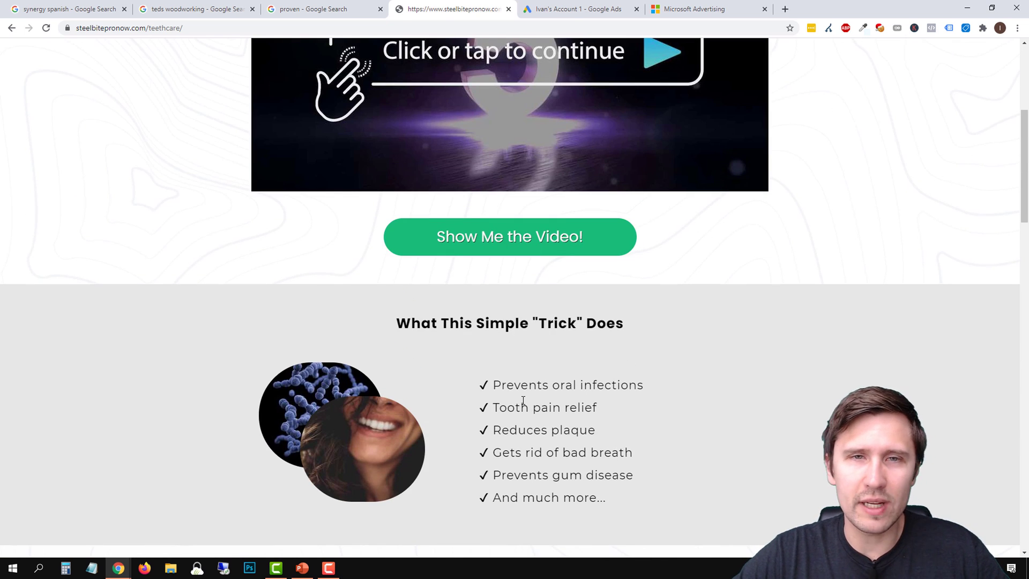
pyautogui.scroll(-1, 501, 337)
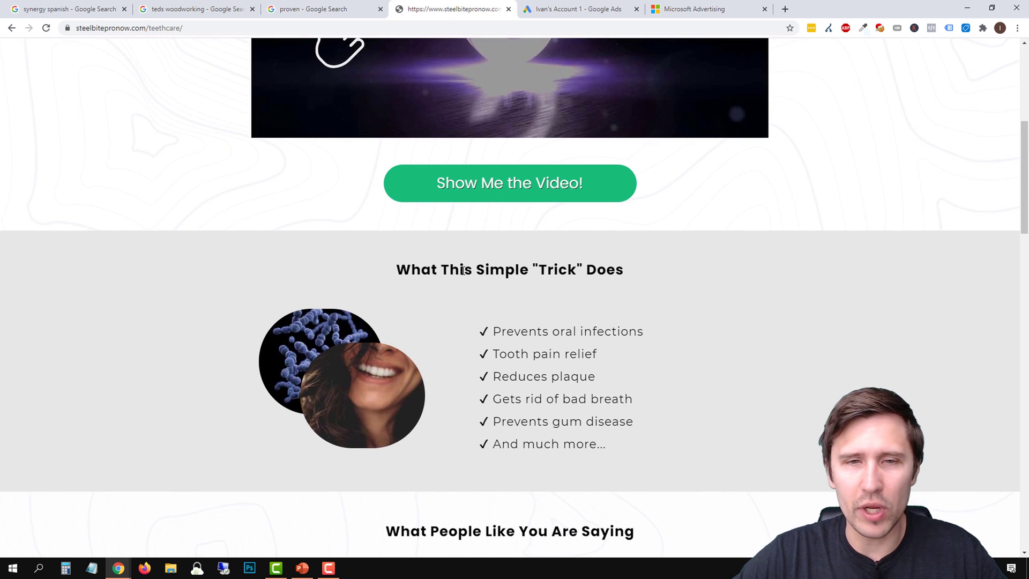
pyautogui.click(598, 8)
pyautogui.click(256, 254)
pyautogui.write('"Simp')
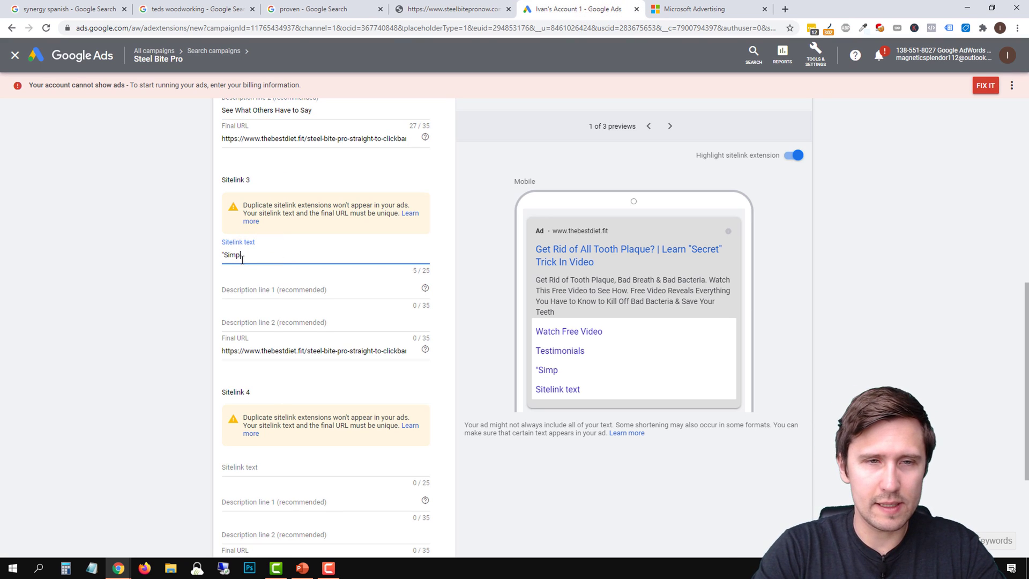
pyautogui.write('le" Trick')
pyautogui.press('Tab')
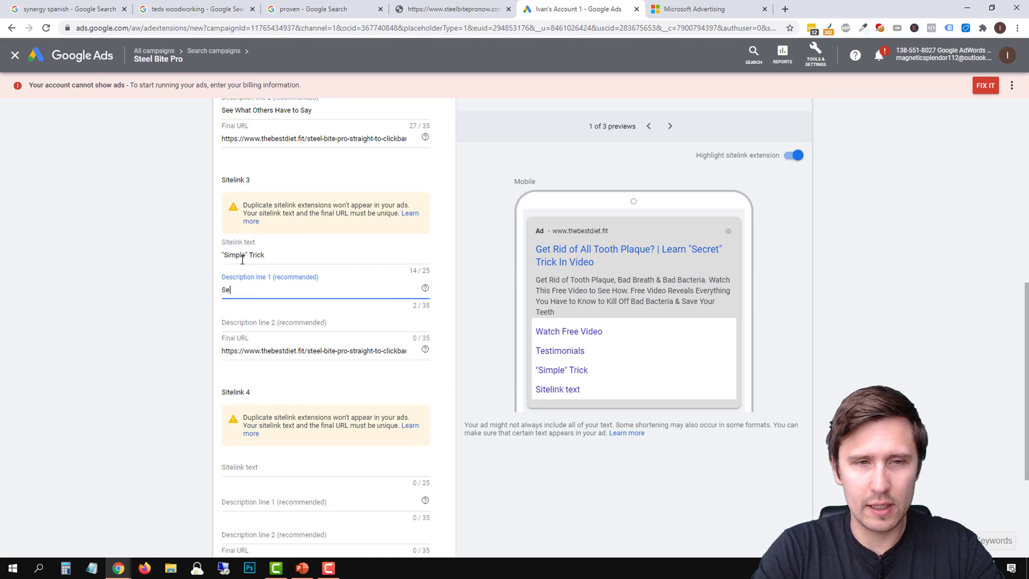
pyautogui.write('See This Simple Trick')
pyautogui.press('Tab')
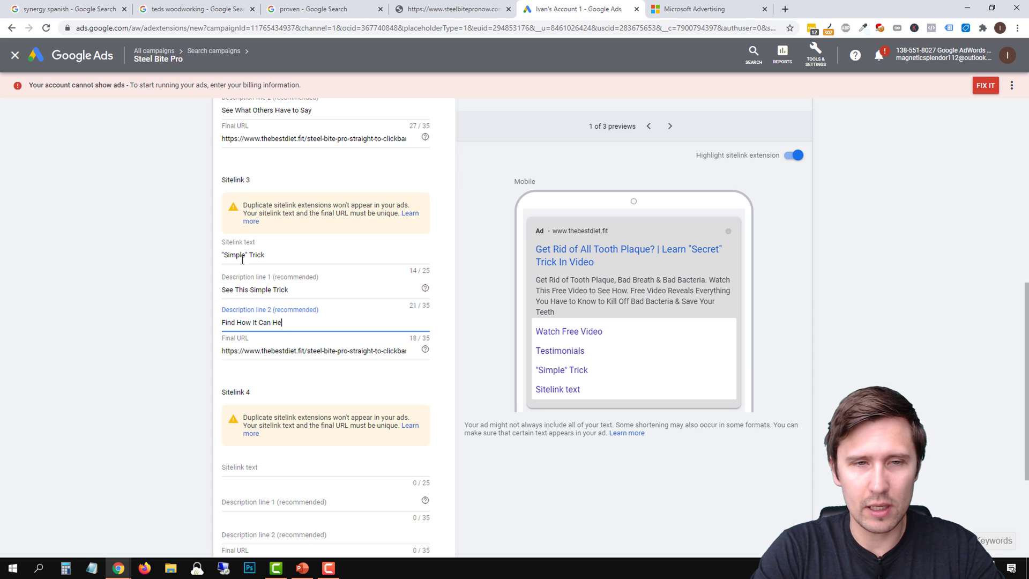
# Step: Scroll through the Steel Bite Pro landing page for the second description's wording
pyautogui.click(431, 8)
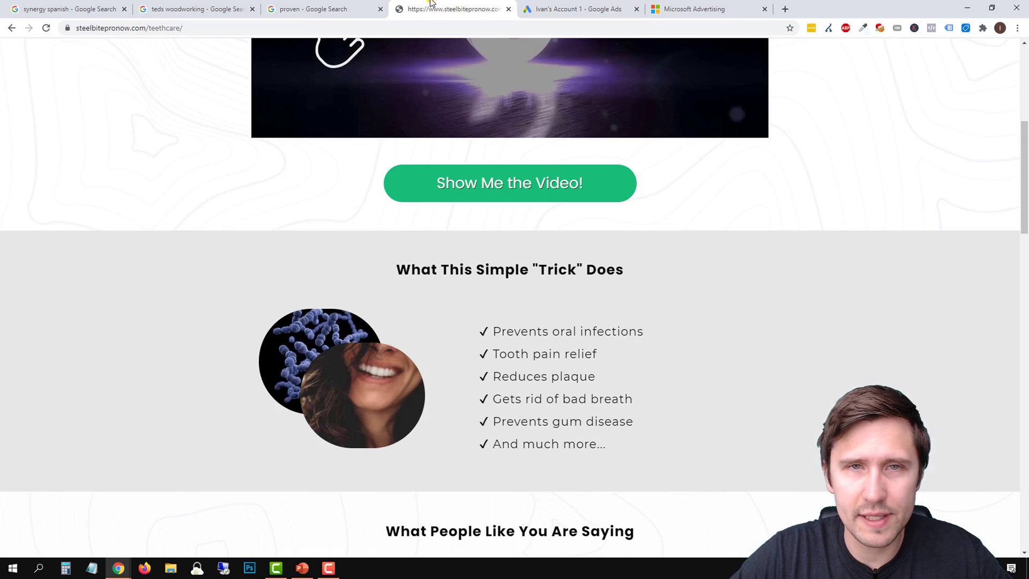
pyautogui.scroll(-3, 415, 309)
pyautogui.scroll(-10, 417, 280)
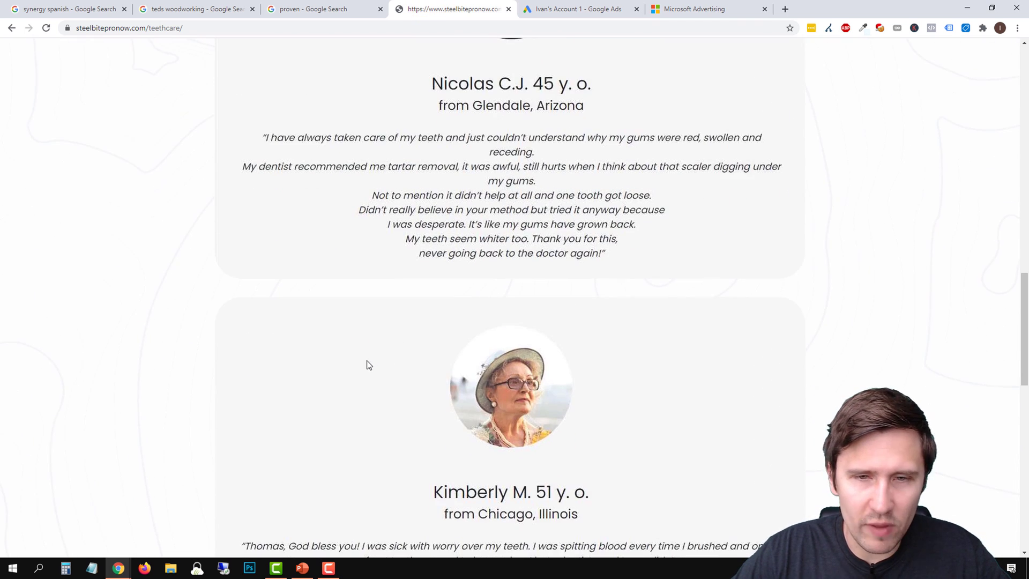
pyautogui.scroll(-2, 367, 364)
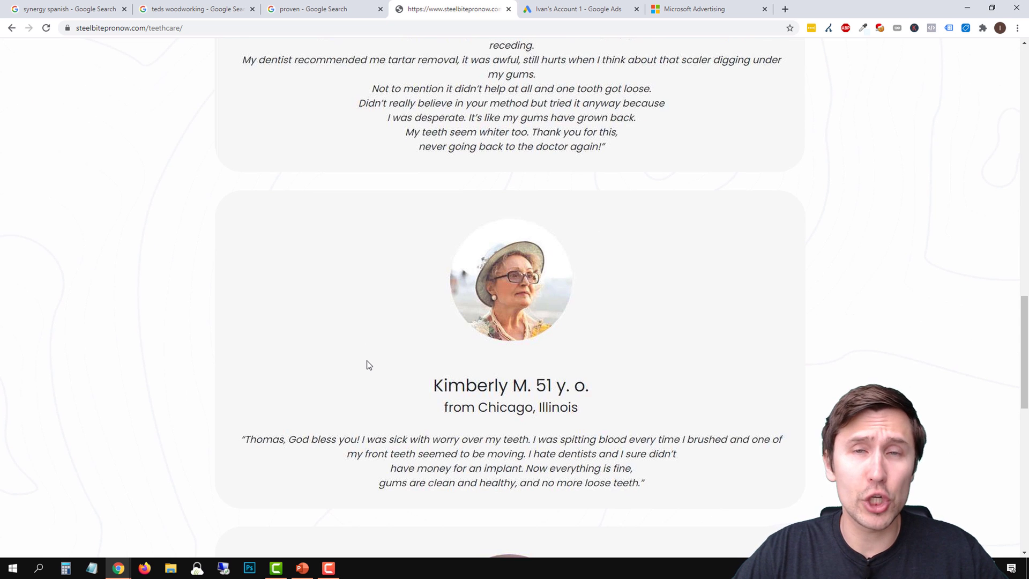
pyautogui.scroll(-3, 369, 367)
pyautogui.scroll(-10, 369, 371)
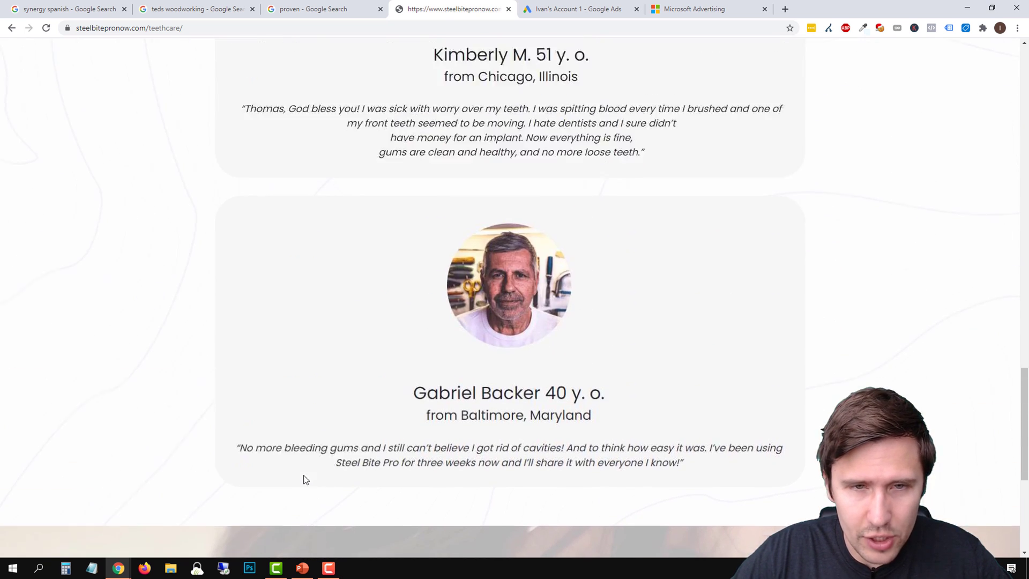
pyautogui.scroll(-6, 317, 476)
pyautogui.scroll(12, 318, 476)
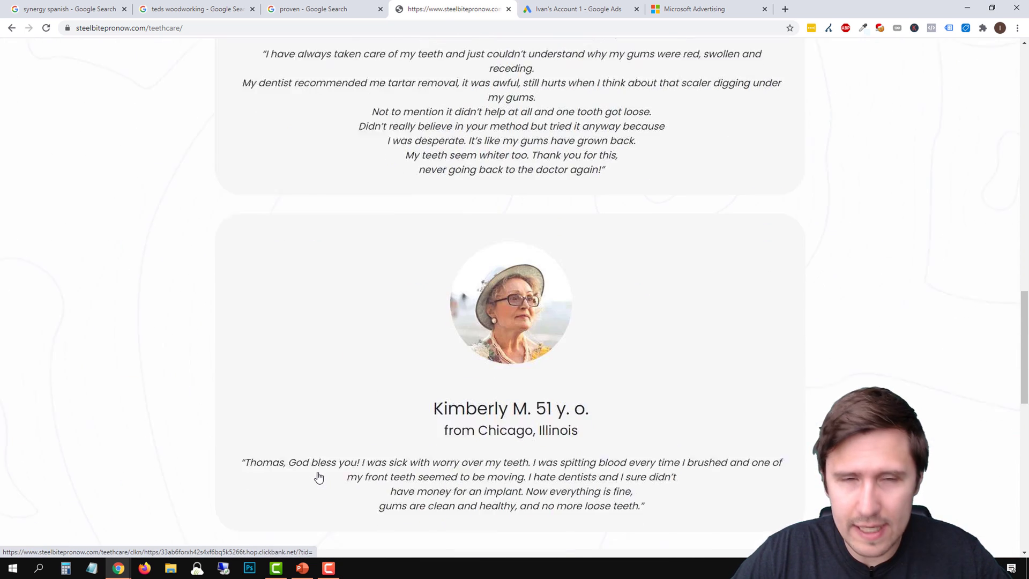
pyautogui.scroll(12, 322, 448)
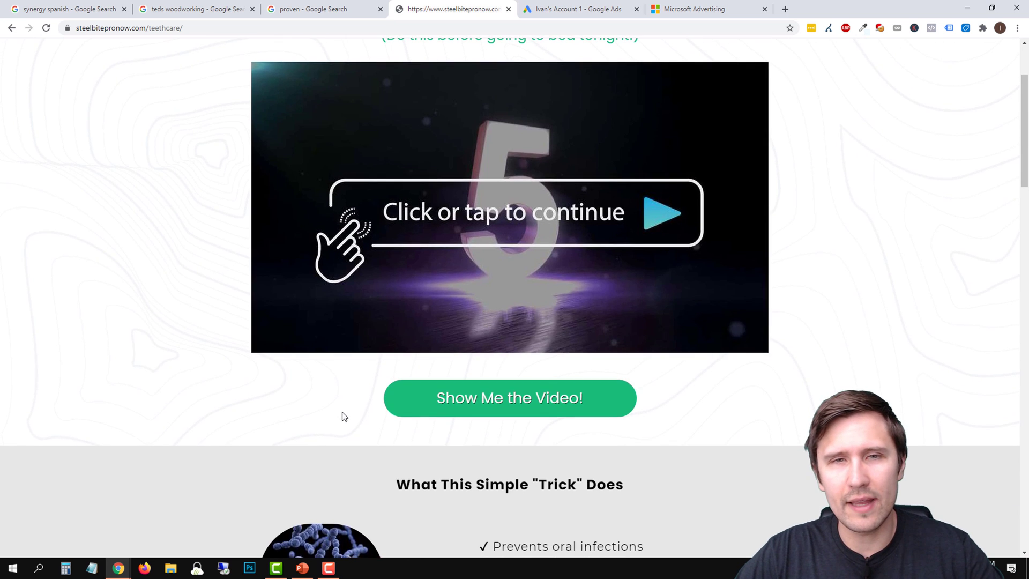
pyautogui.scroll(2, 344, 417)
pyautogui.click(576, 9)
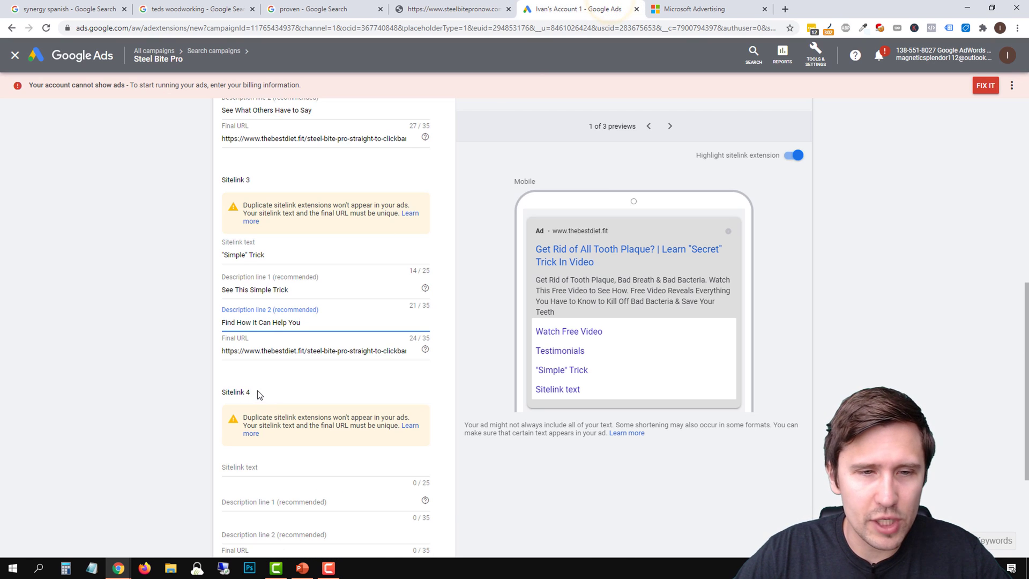
pyautogui.scroll(-3, 260, 395)
pyautogui.click(261, 309)
pyautogui.write('Exc')
pyautogui.press('BackSpace')
pyautogui.press('BackSpace')
pyautogui.press('BackSpace')
pyautogui.write('Online Exclusive Offer')
pyautogui.click(232, 341)
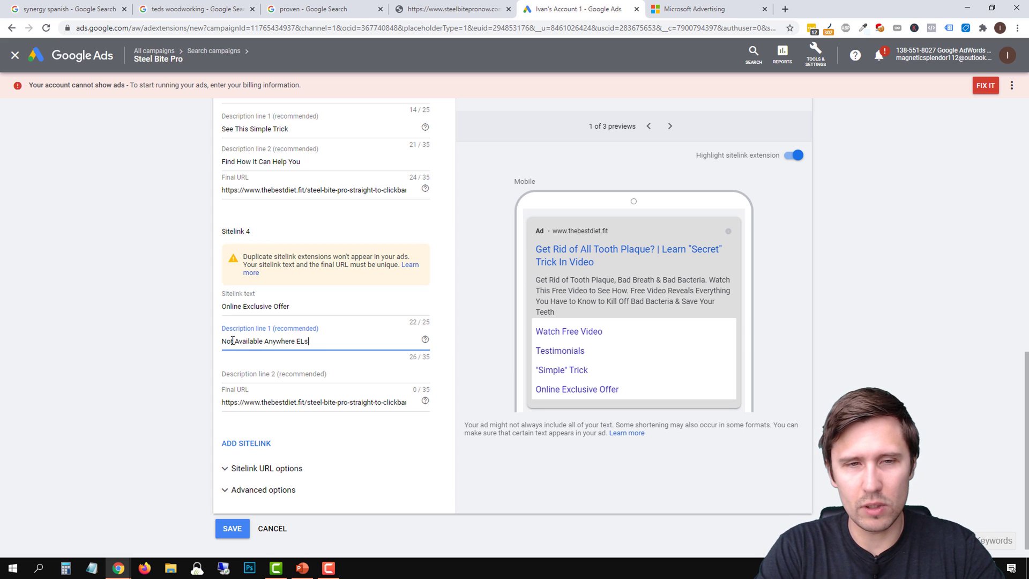
pyautogui.press('Tab')
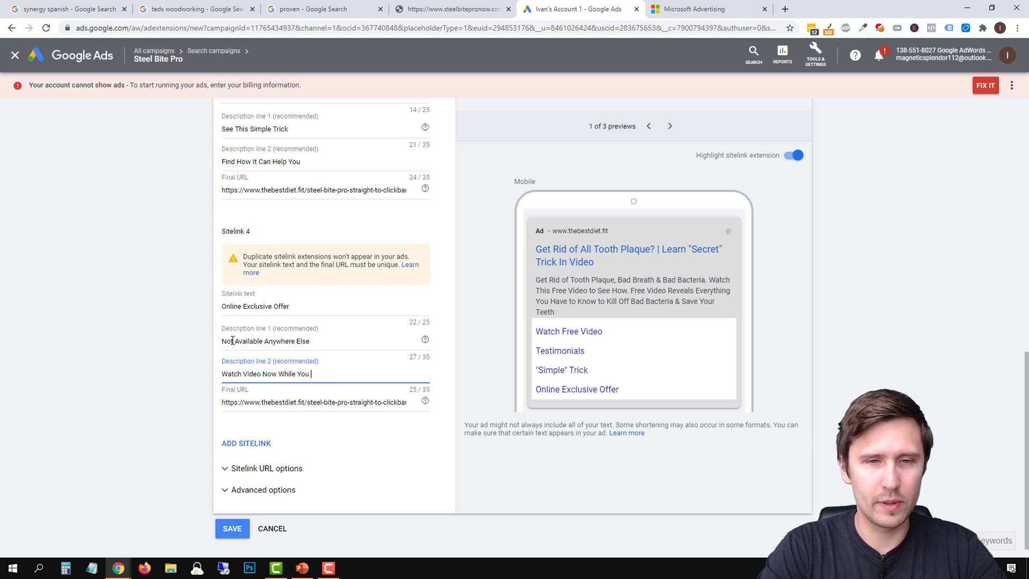
pyautogui.click(432, 441)
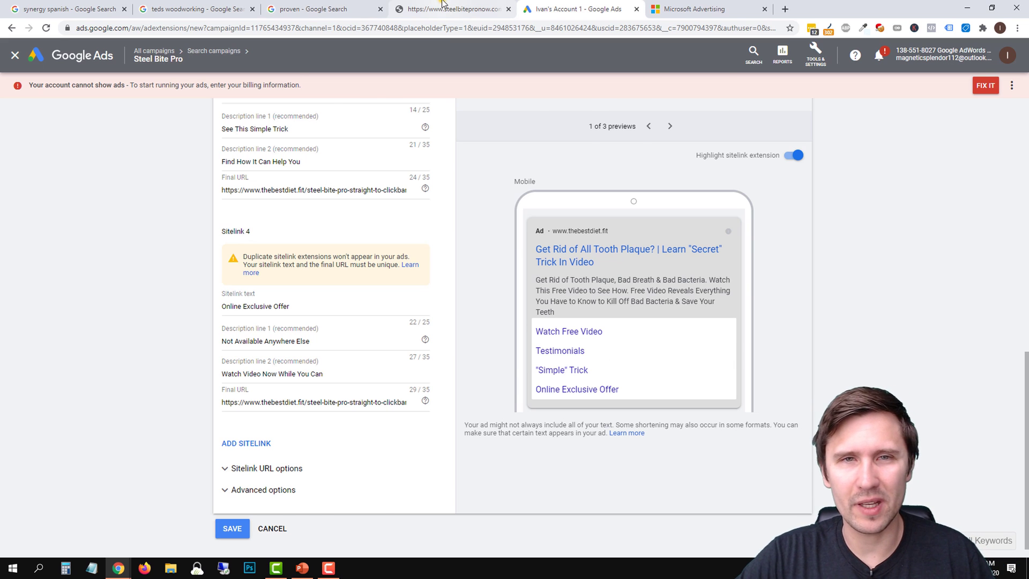
pyautogui.click(407, 9)
pyautogui.scroll(-5, 383, 418)
pyautogui.scroll(5, 385, 379)
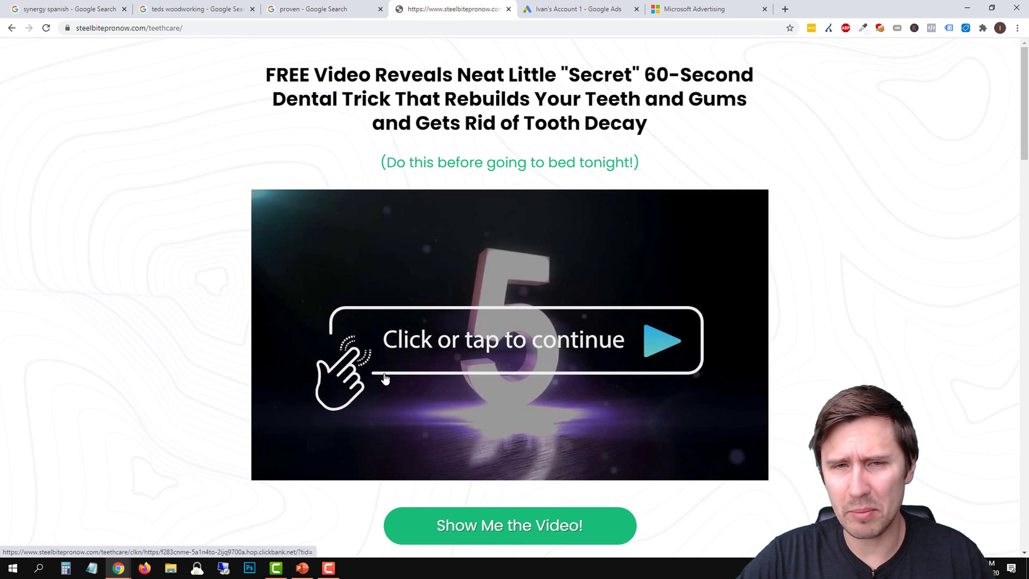
pyautogui.click(552, 5)
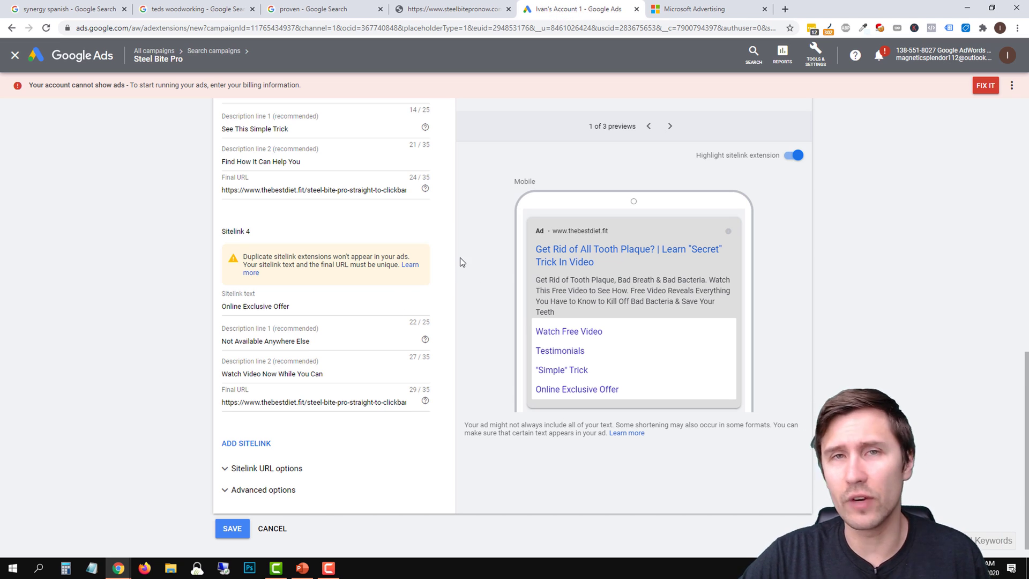
pyautogui.scroll(9, 461, 268)
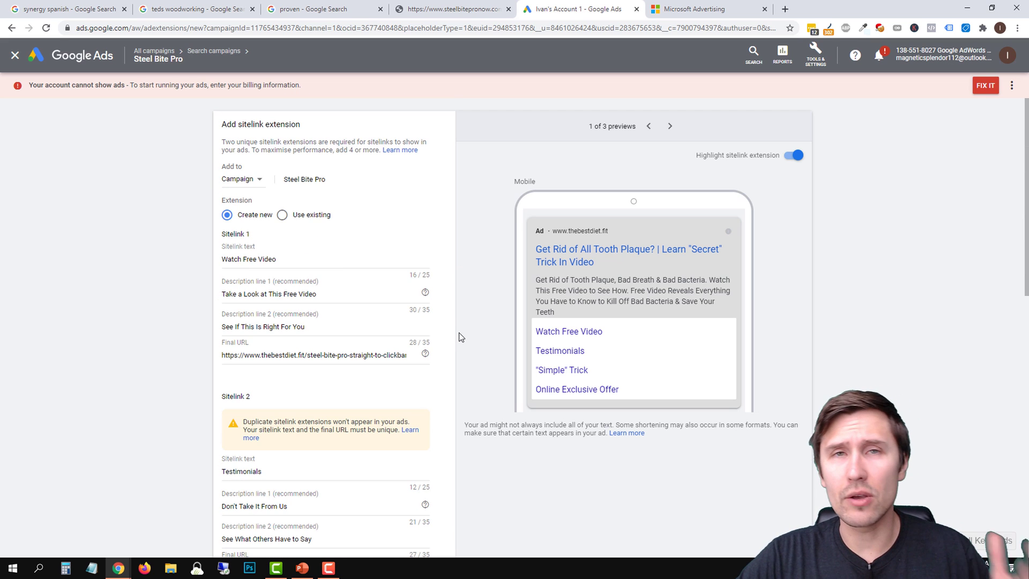
pyautogui.scroll(-7, 472, 336)
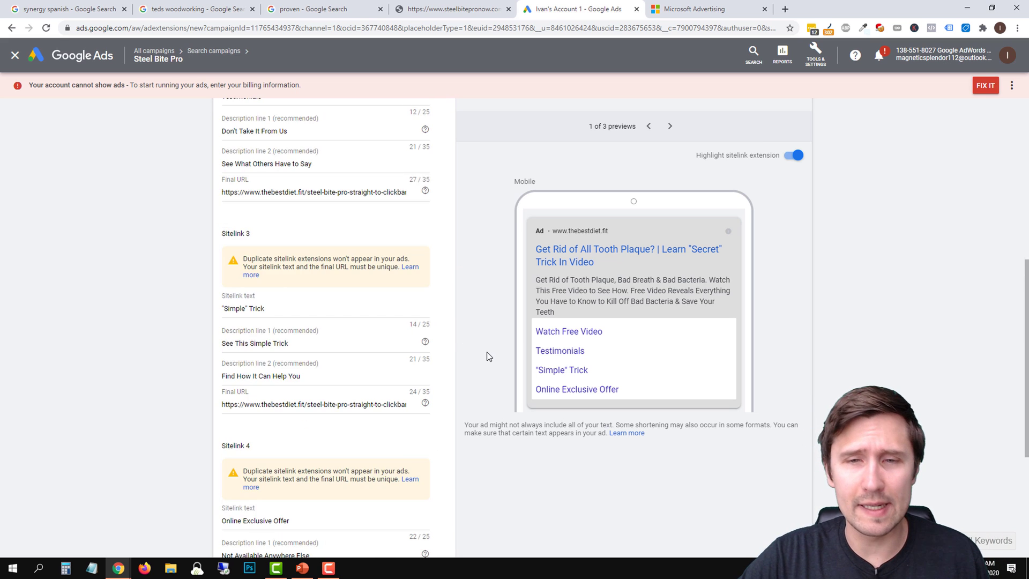
pyautogui.scroll(-4, 486, 357)
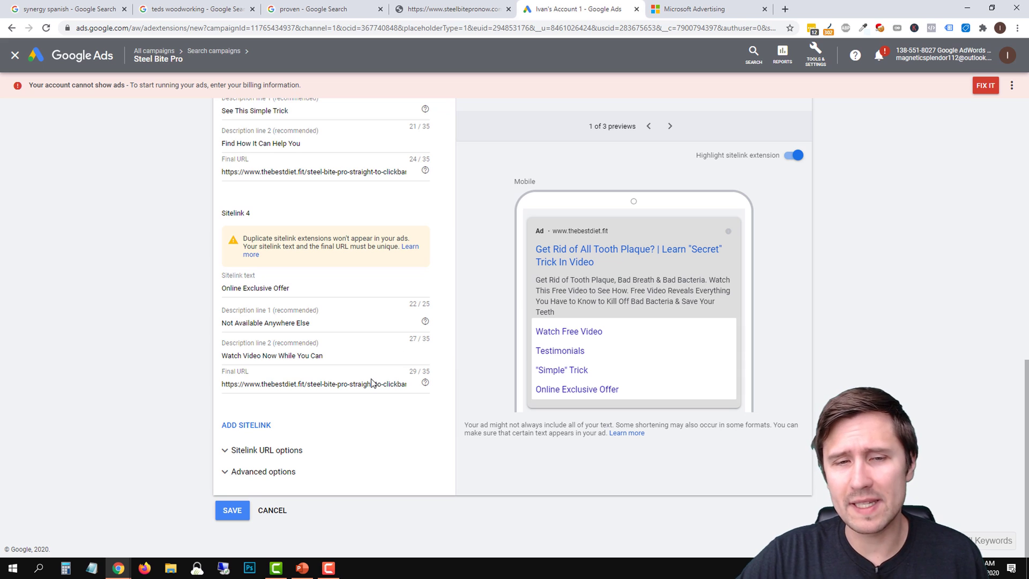
pyautogui.tripleClick(354, 387)
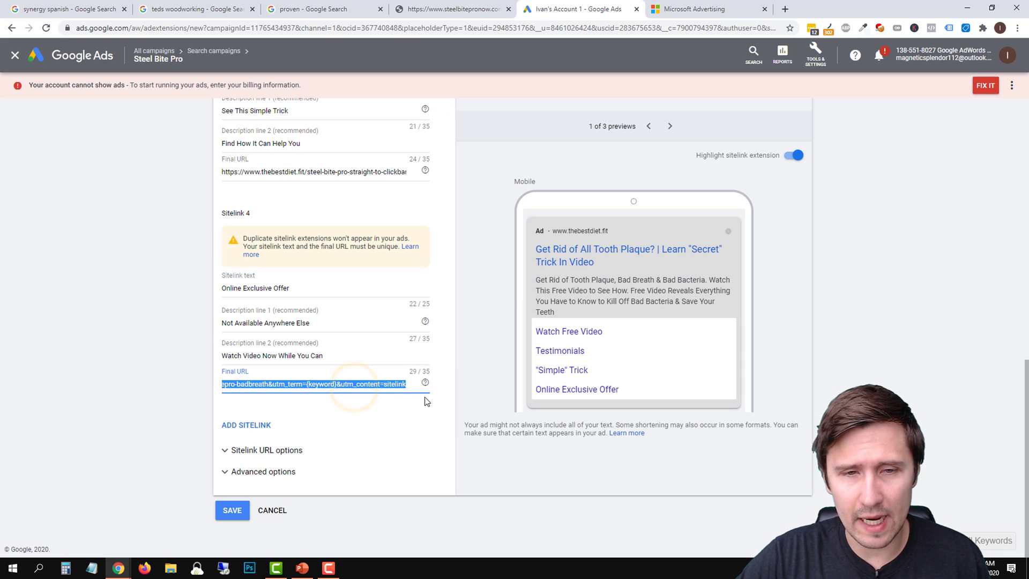
pyautogui.click(398, 384)
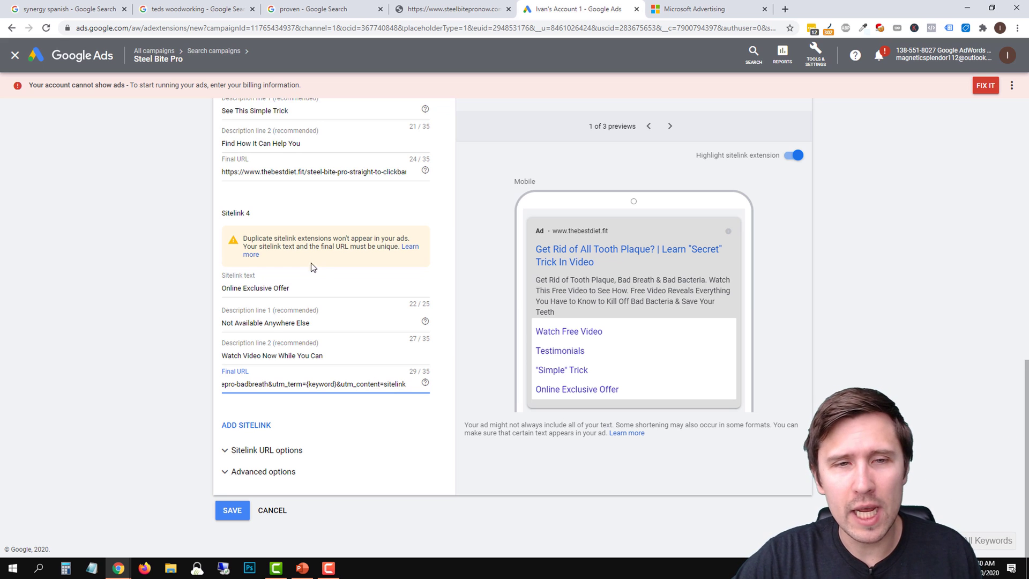
pyautogui.moveTo(268, 238); pyautogui.dragTo(413, 247)
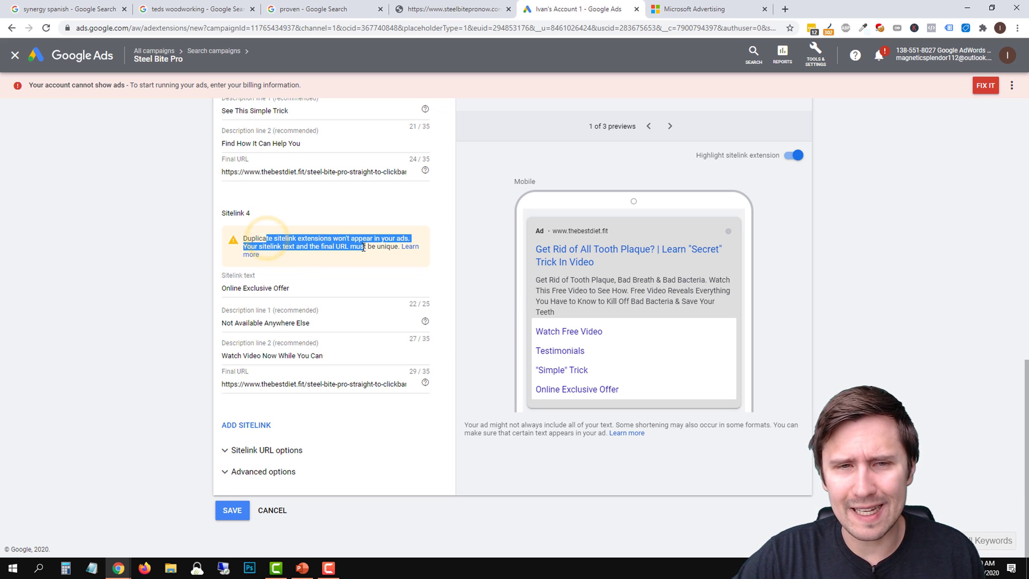
pyautogui.click(336, 239)
pyautogui.moveTo(297, 248); pyautogui.dragTo(369, 250)
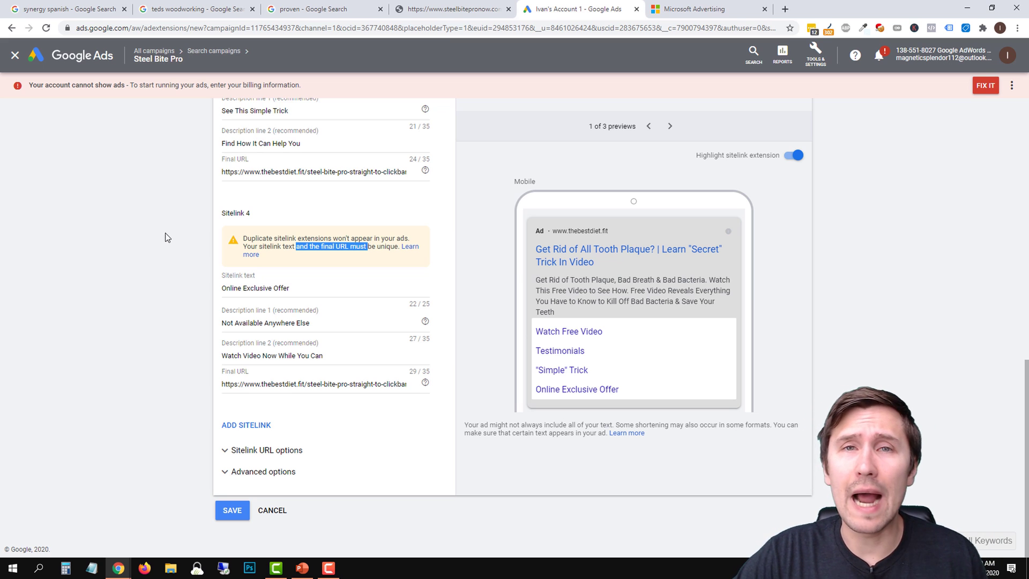
# Step: Open the Teds Woodworking sitelinks What Customers Have Built, How To Order and What Do You Get in new tabs
pyautogui.click(190, 4)
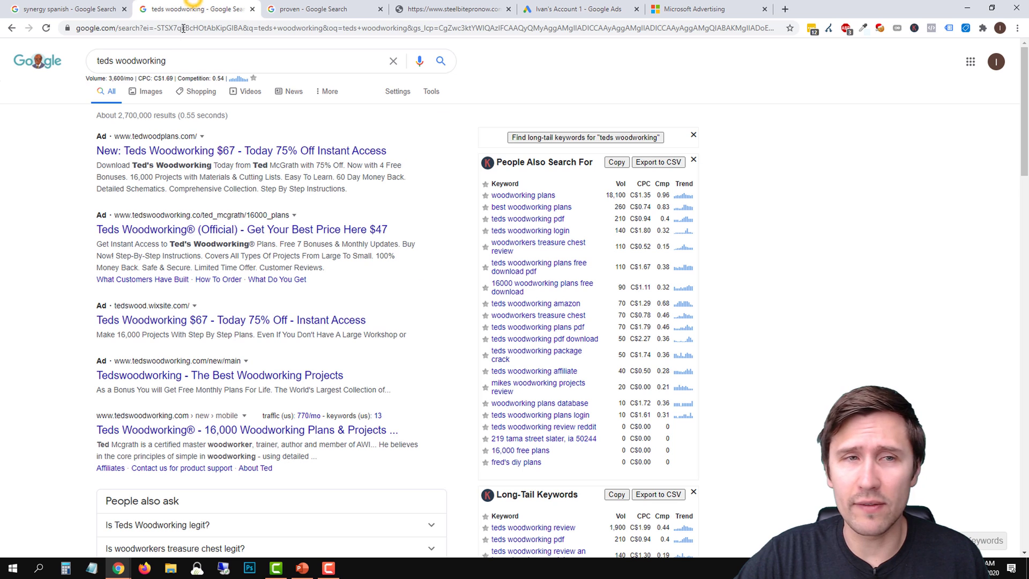
pyautogui.rightClick(137, 281)
pyautogui.click(153, 286)
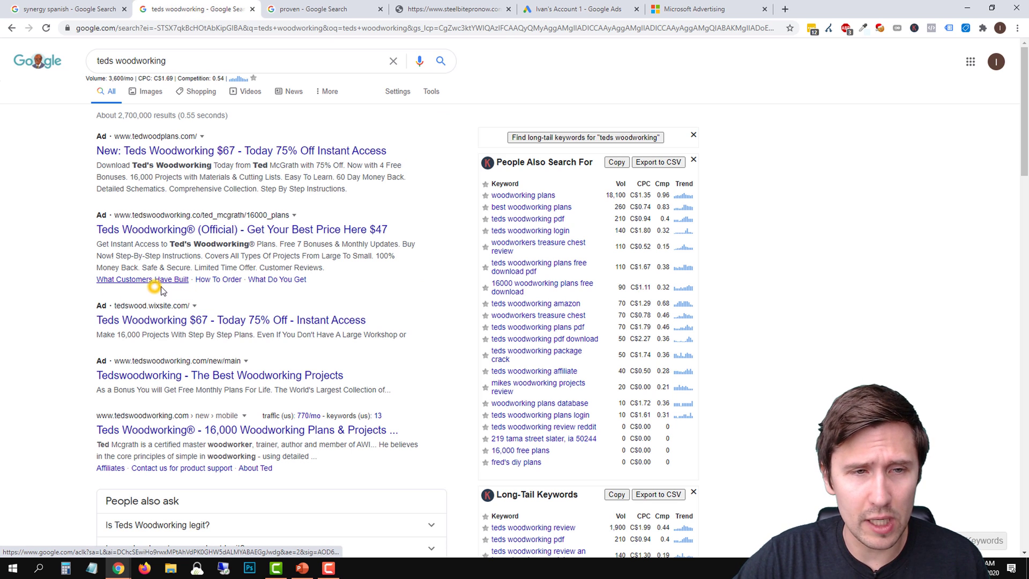
pyautogui.rightClick(215, 278)
pyautogui.click(228, 285)
pyautogui.rightClick(286, 279)
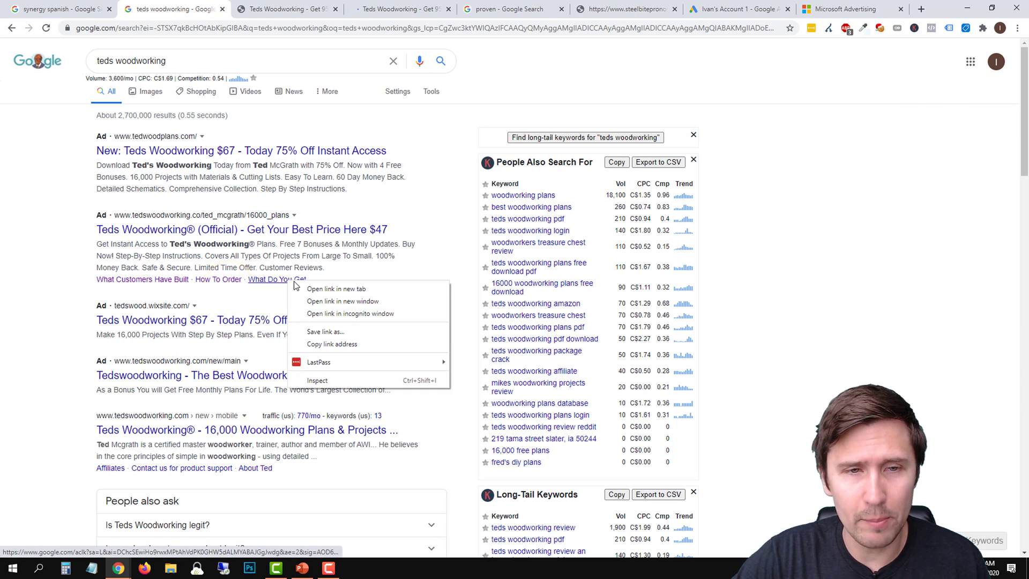
pyautogui.click(300, 287)
# Step: Look over each of the three opened competitor sitelink pages
pyautogui.hotkey('ctrl', 'Tab')
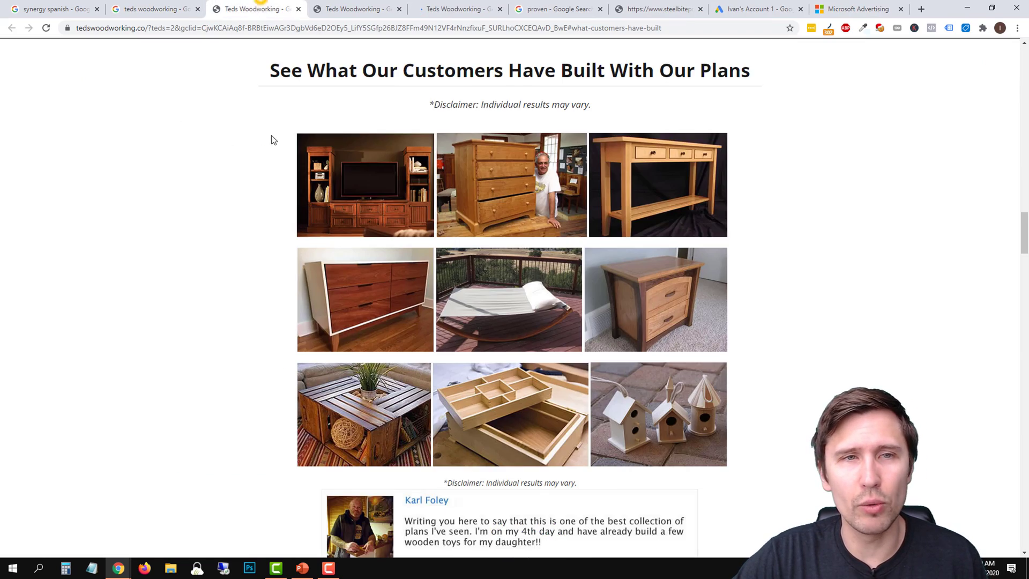
pyautogui.scroll(-5, 503, 306)
pyautogui.scroll(-5, 487, 292)
pyautogui.hotkey('ctrl', 'Tab')
pyautogui.scroll(-2, 344, 63)
pyautogui.scroll(3, 344, 63)
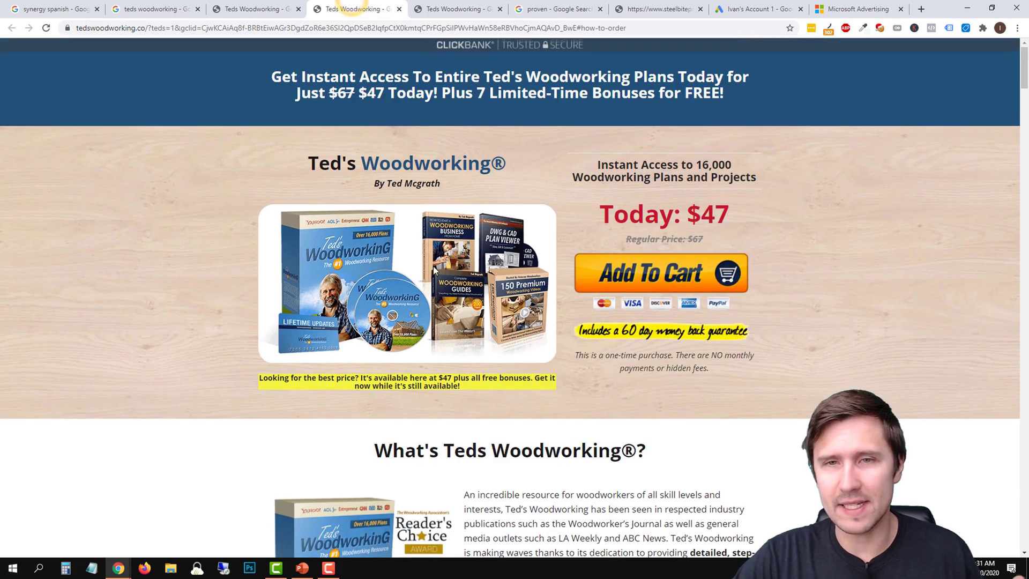
pyautogui.click(456, 9)
pyautogui.scroll(-10, 476, 234)
pyautogui.scroll(20, 476, 234)
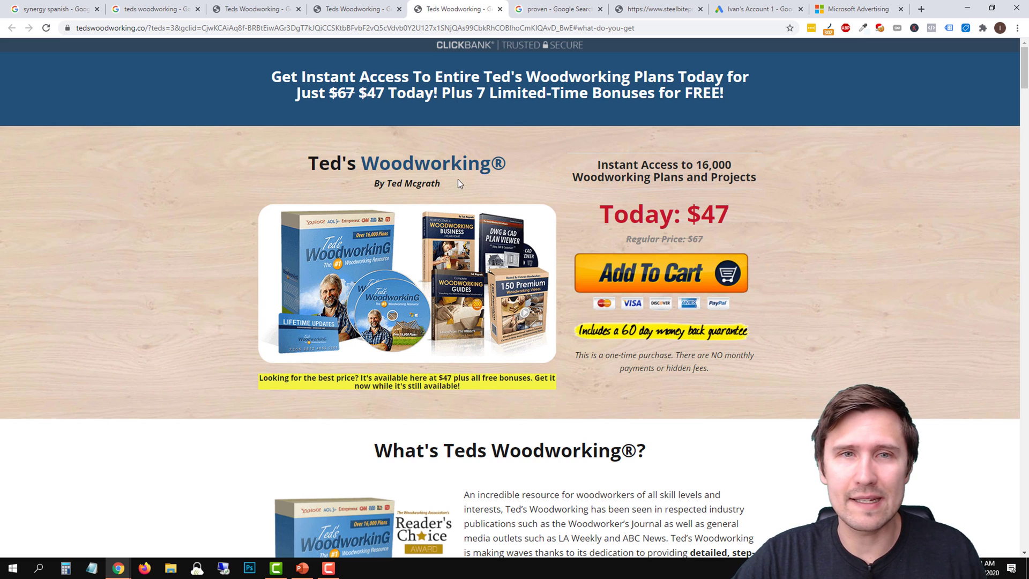
# Step: Compare the #what-do-you-get and how-to-order URL anchors, then close the sitelink pages
pyautogui.click(345, 5)
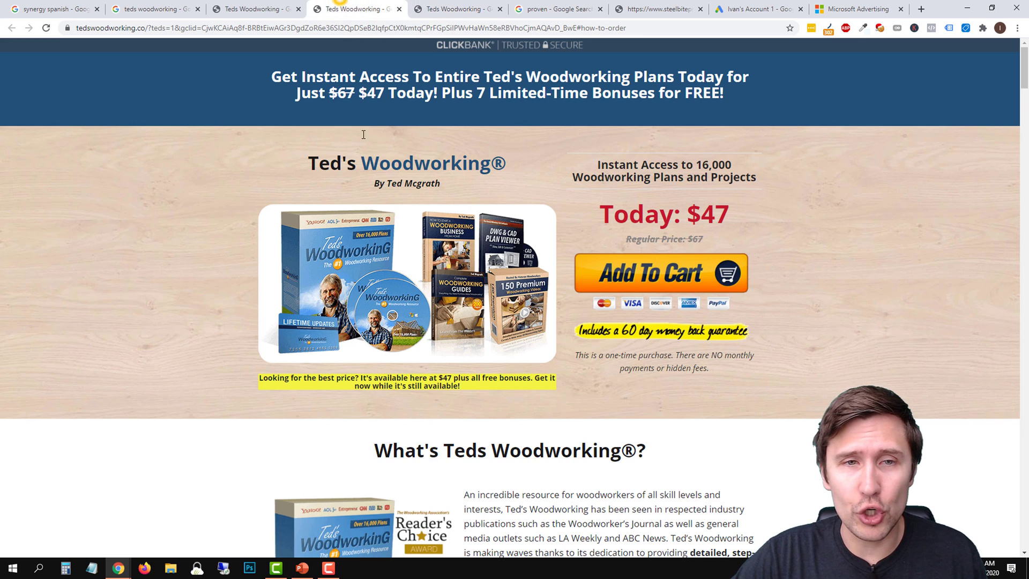
pyautogui.click(455, 8)
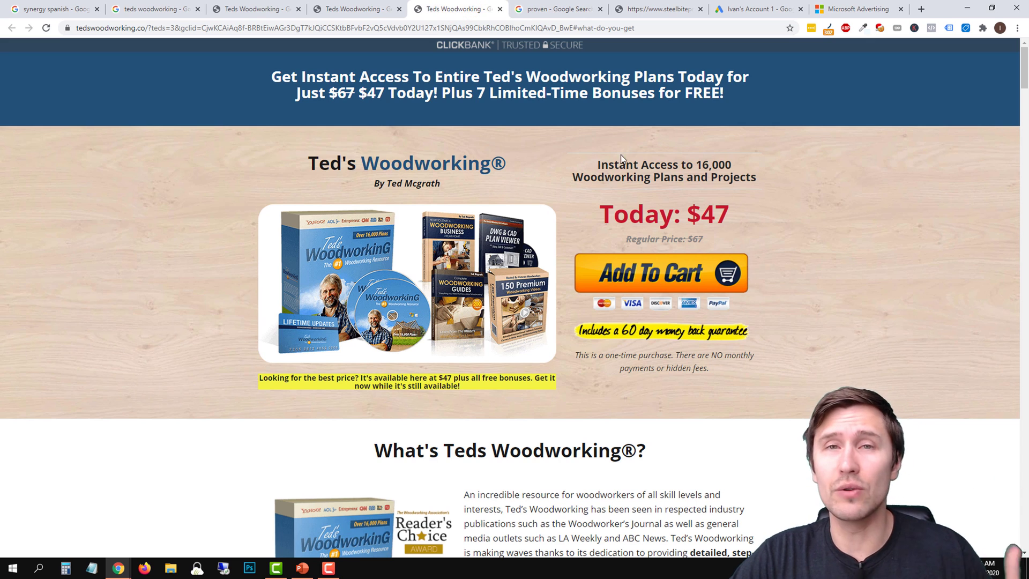
pyautogui.moveTo(575, 27); pyautogui.dragTo(638, 28)
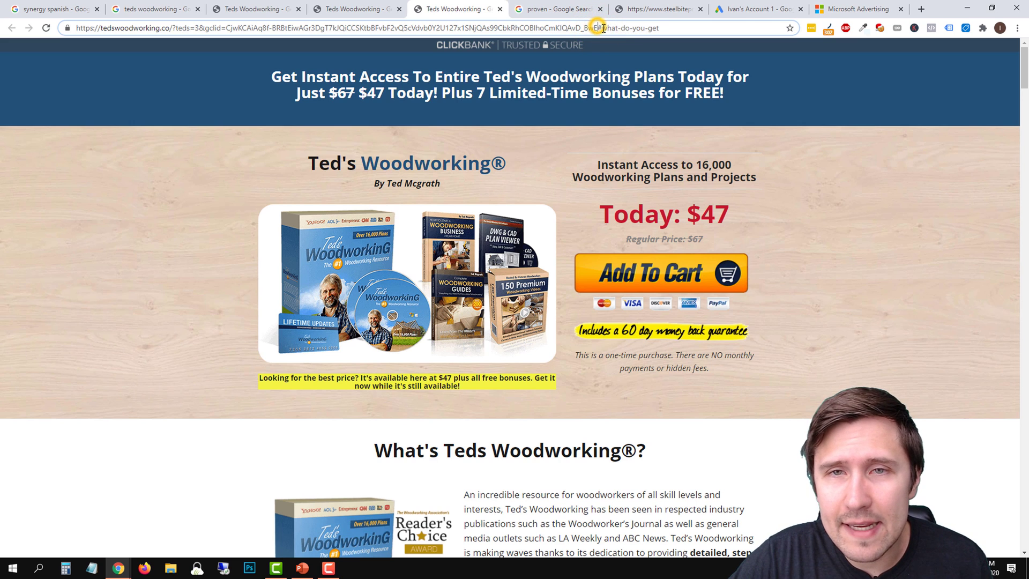
pyautogui.click(332, 8)
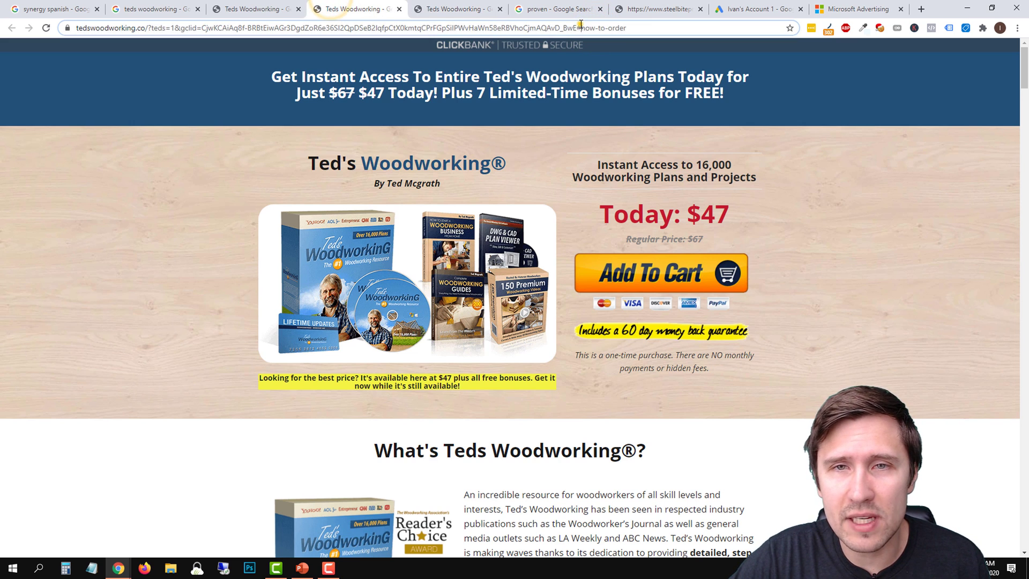
pyautogui.moveTo(581, 28); pyautogui.dragTo(633, 30)
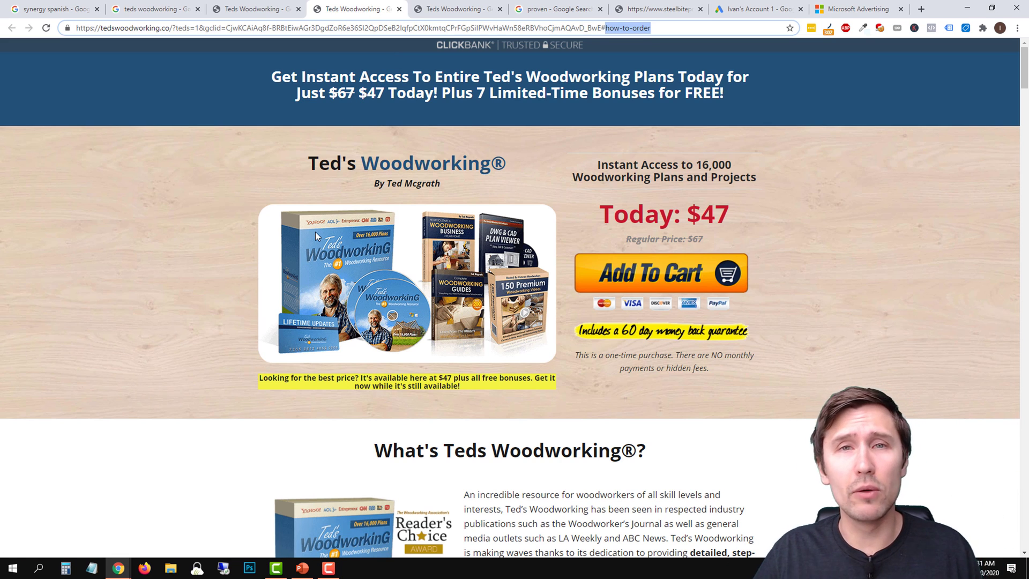
pyautogui.hotkey('ctrl', 'pageup')
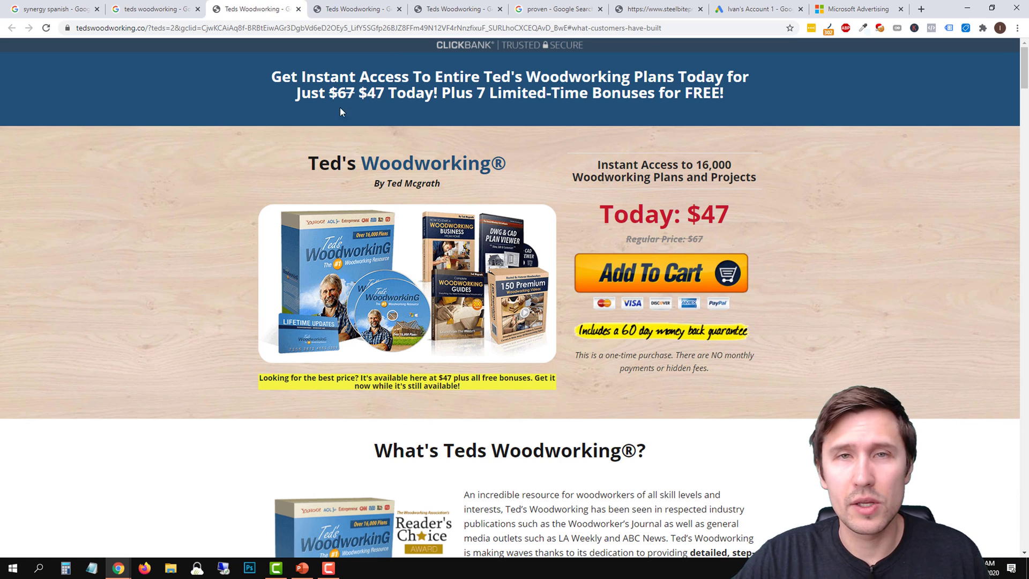
pyautogui.click(298, 9)
pyautogui.click(298, 9)
# Step: Close the last competitor page and save the four Steel Bite Pro sitelinks
pyautogui.click(299, 9)
pyautogui.click(474, 9)
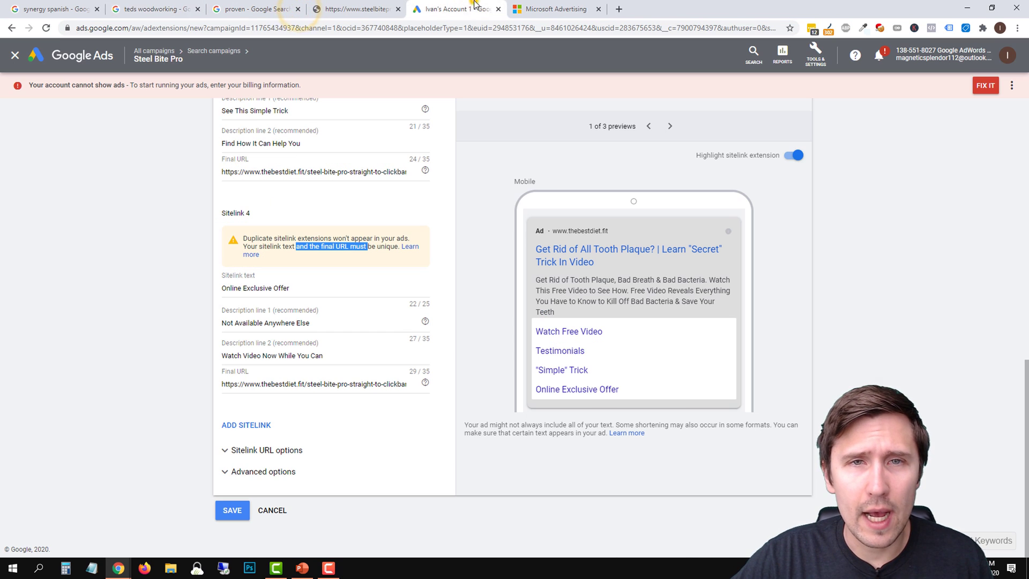
pyautogui.click(231, 506)
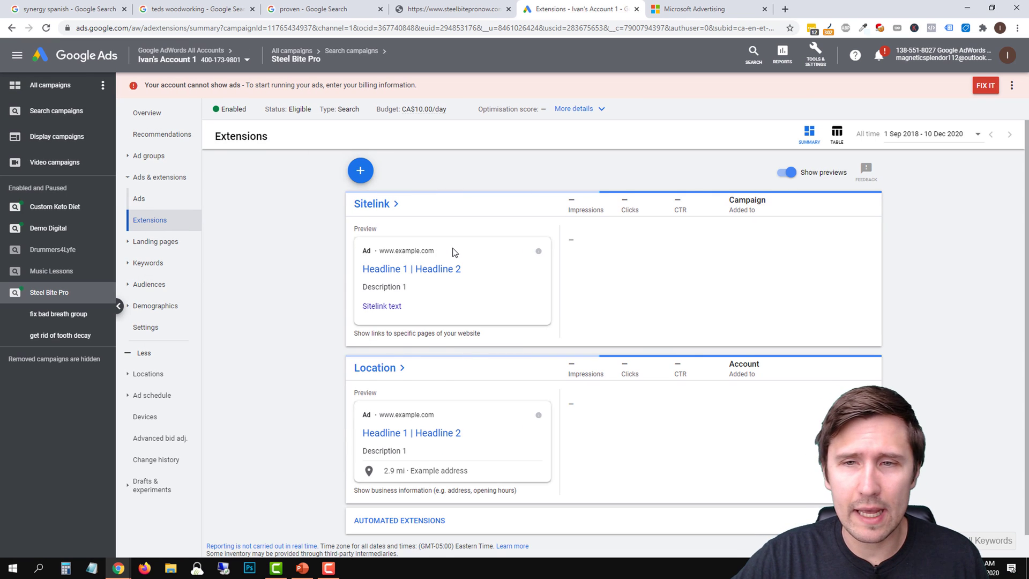
pyautogui.scroll(-2, 345, 357)
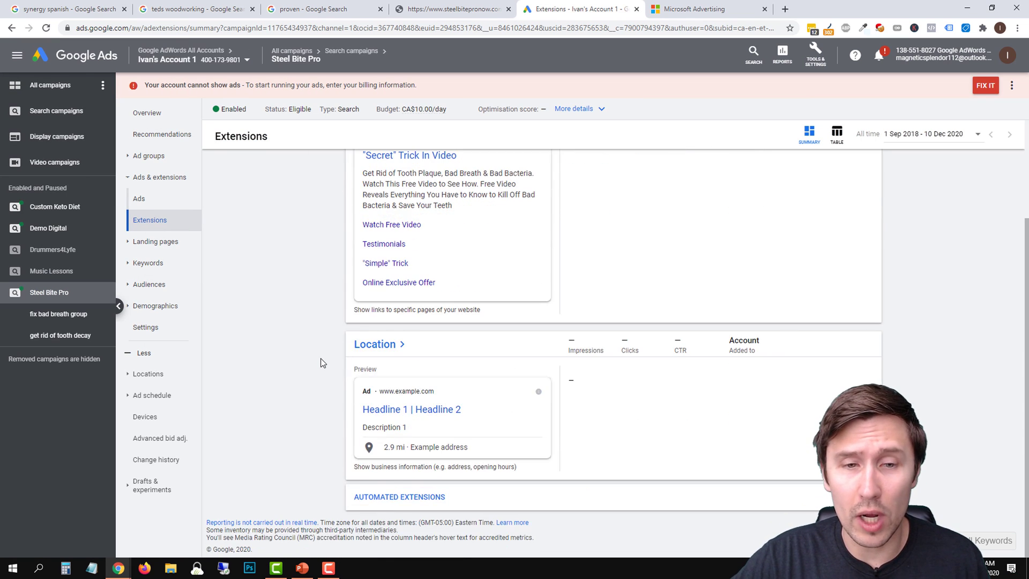
pyautogui.scroll(2, 320, 358)
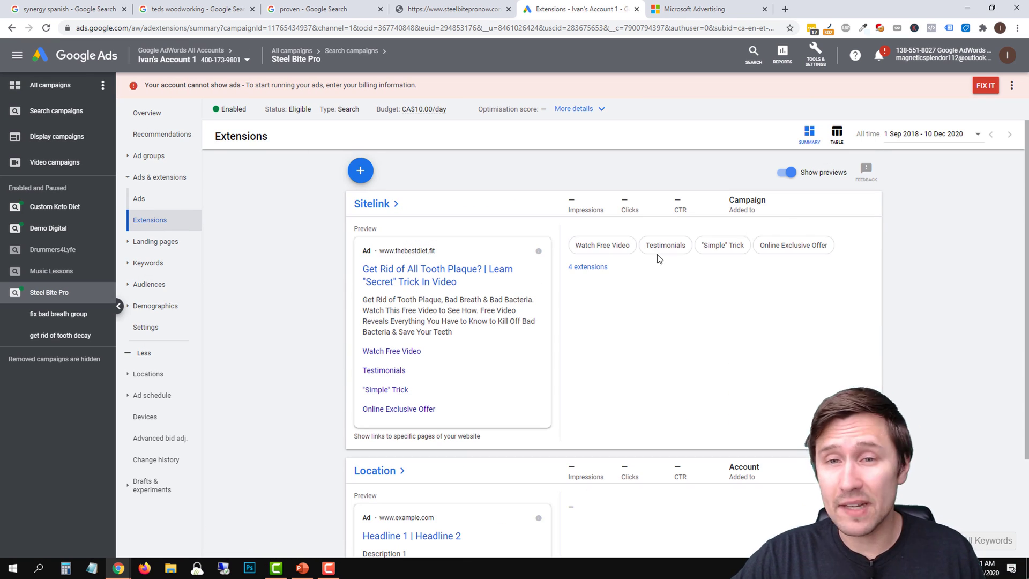
# Step: Review the sitelink table, opening and cancelling an edit of Watch Free Video, then list extension types
pyautogui.click(377, 205)
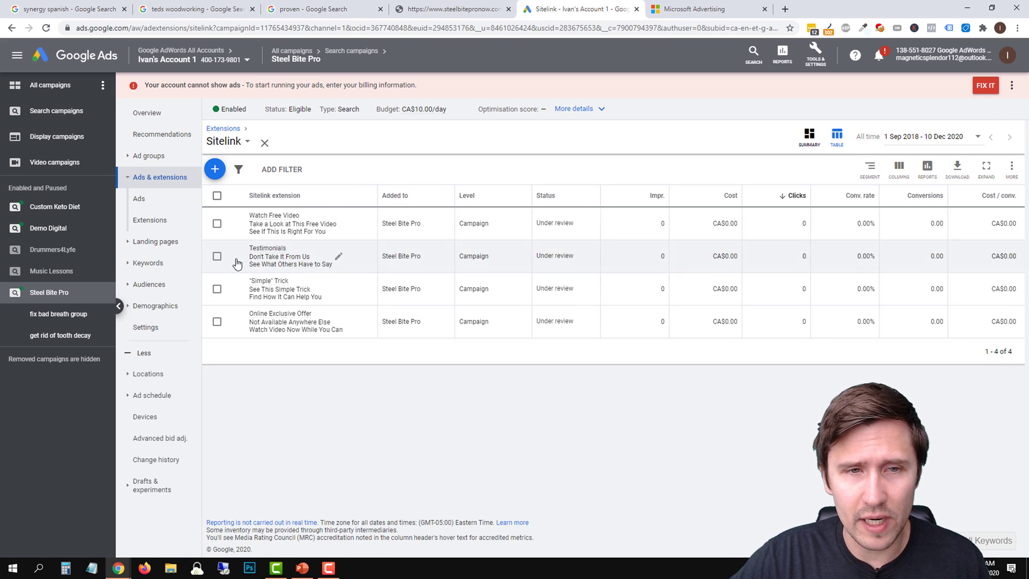
pyautogui.click(217, 223)
pyautogui.click(328, 169)
pyautogui.click(332, 458)
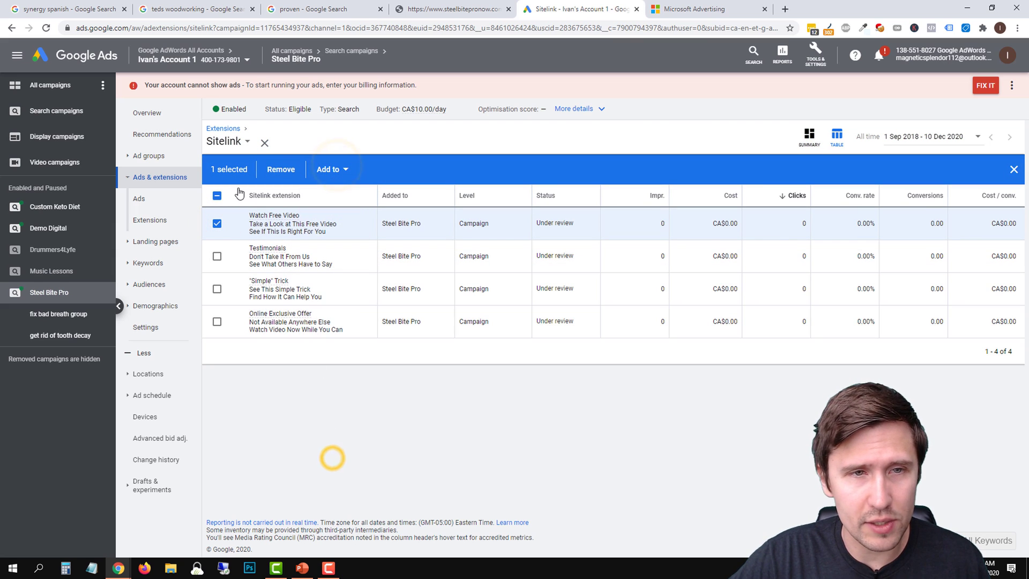
pyautogui.click(343, 223)
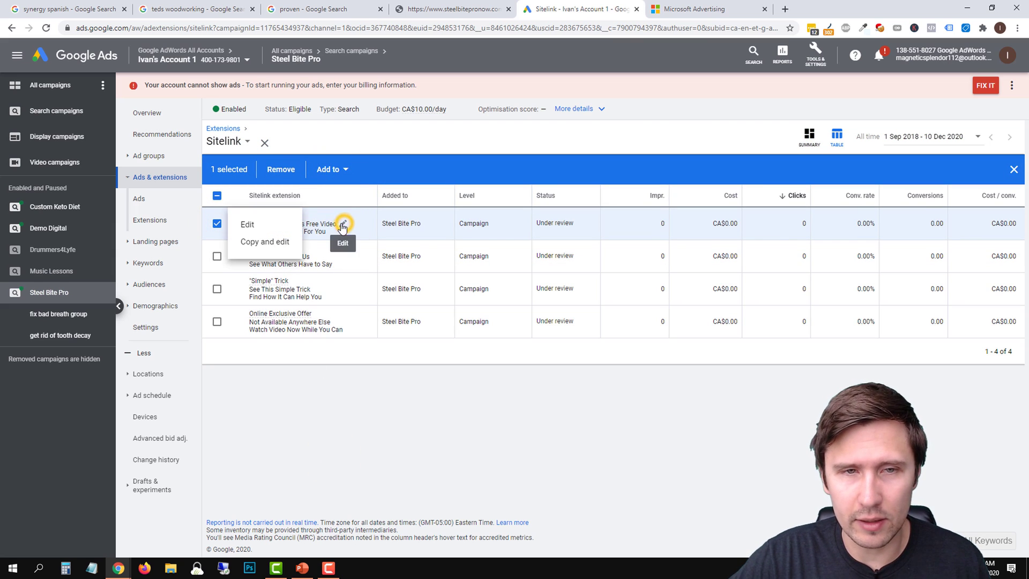
pyautogui.click(260, 230)
pyautogui.click(264, 413)
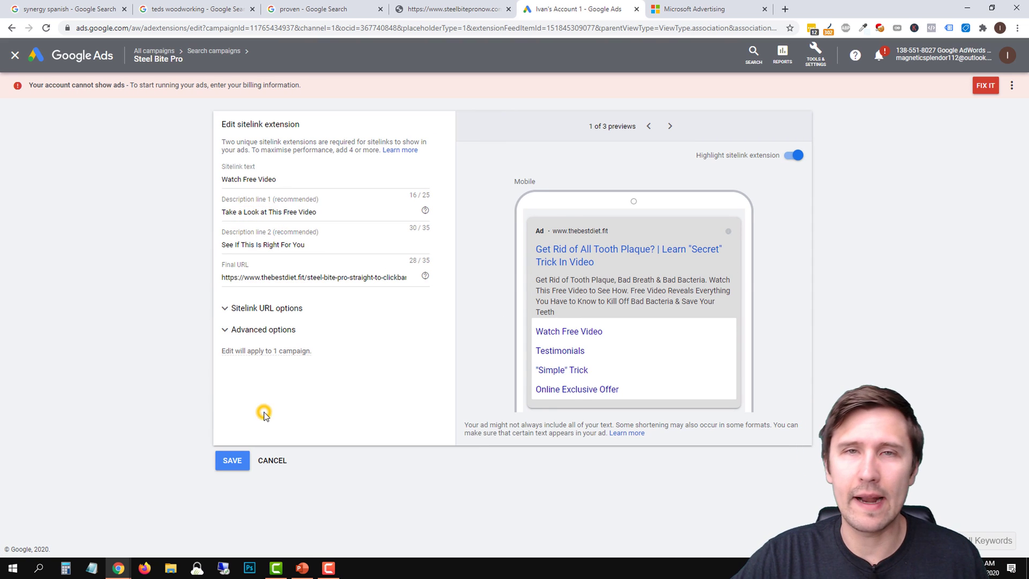
pyautogui.click(272, 460)
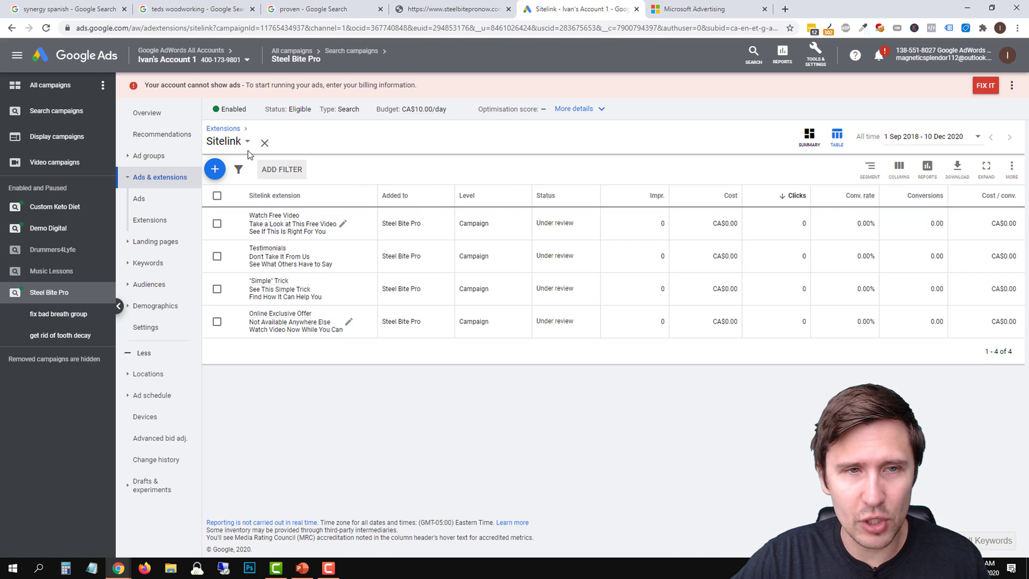
pyautogui.click(265, 143)
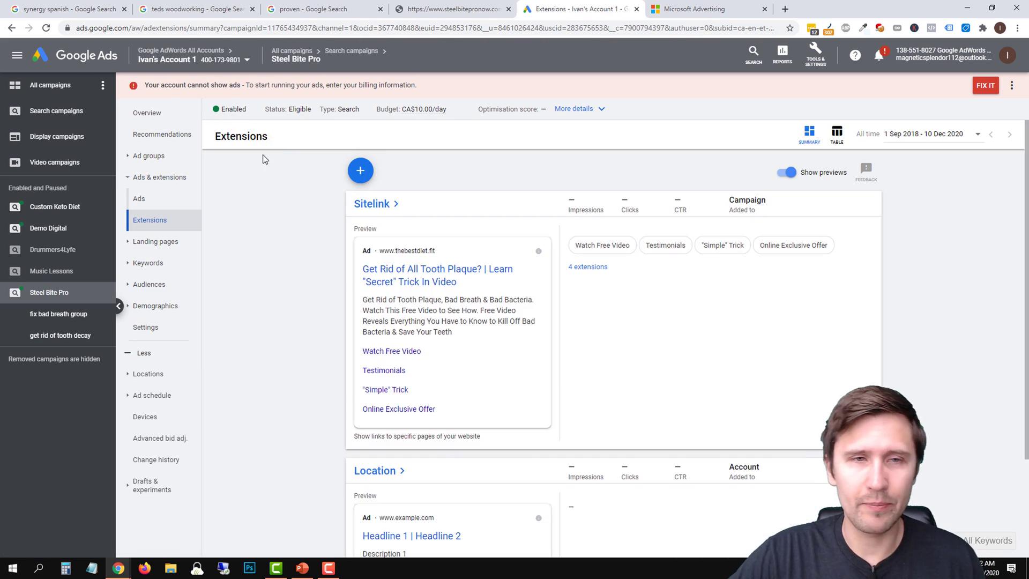
pyautogui.click(361, 171)
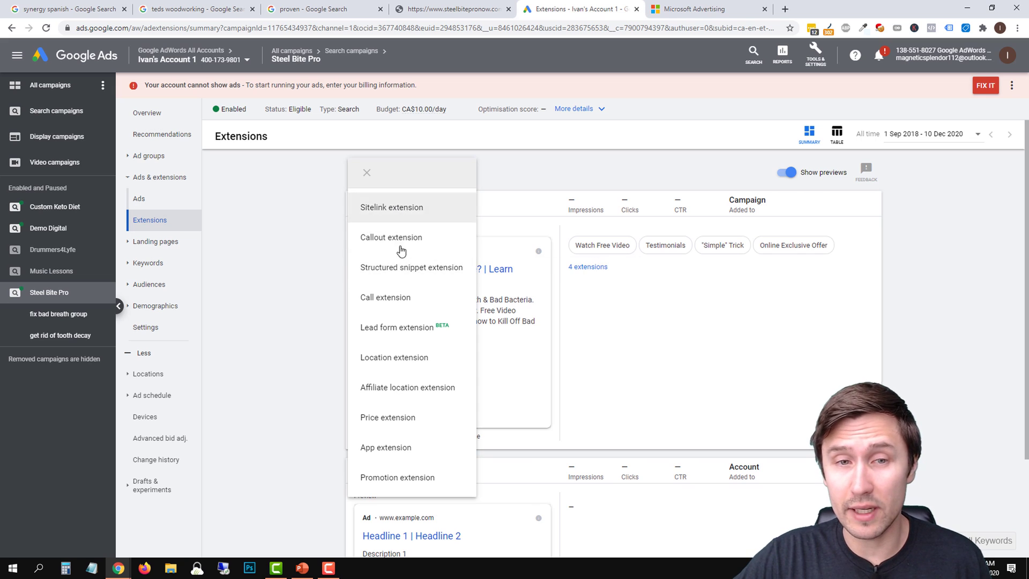
# Step: Start a callout extension with 'Free Video' as Callout text 1, then view the landing page
pyautogui.click(382, 244)
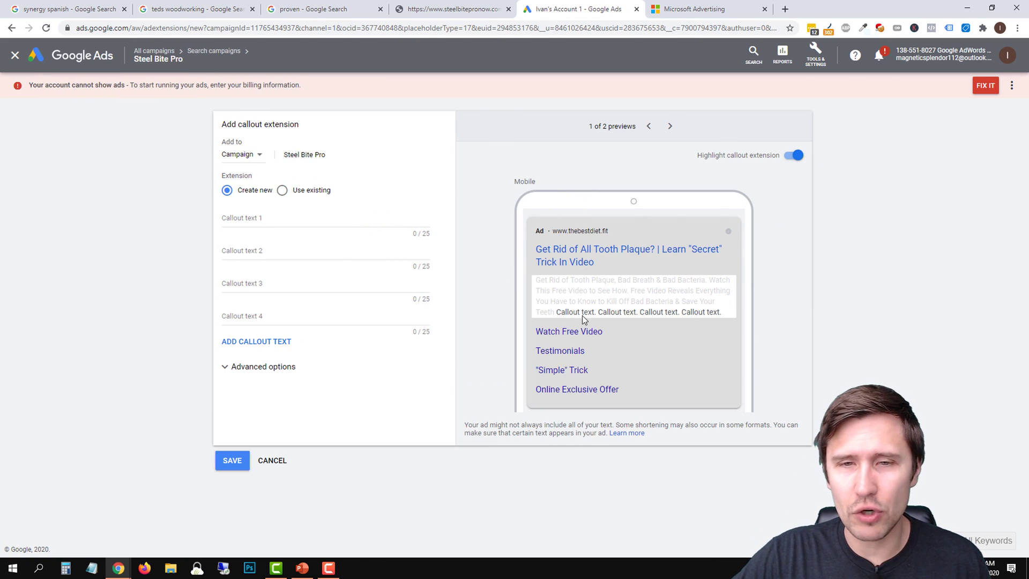
pyautogui.click(466, 8)
pyautogui.click(550, 6)
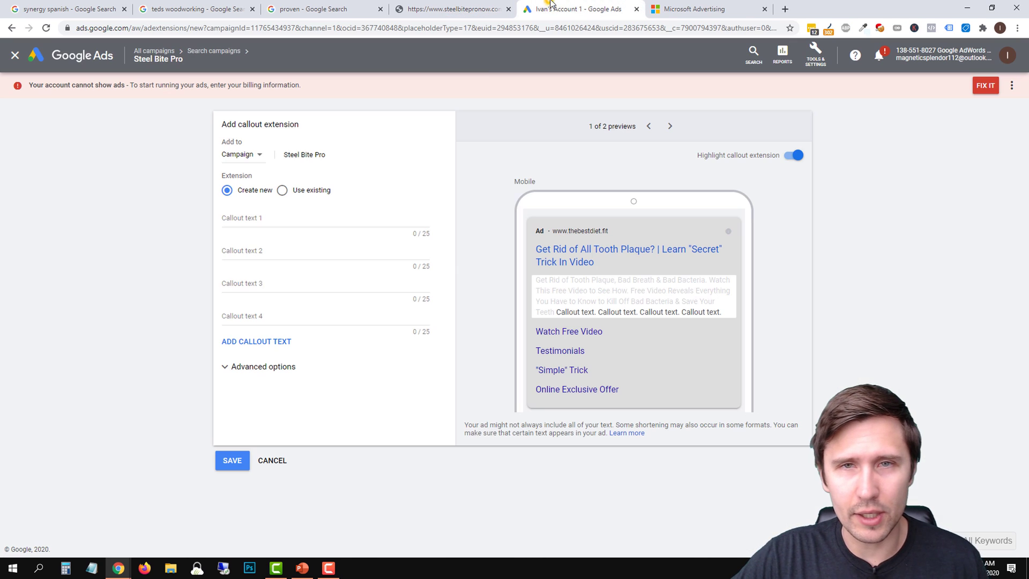
pyautogui.click(274, 218)
pyautogui.write('Free Video')
pyautogui.press('Tab')
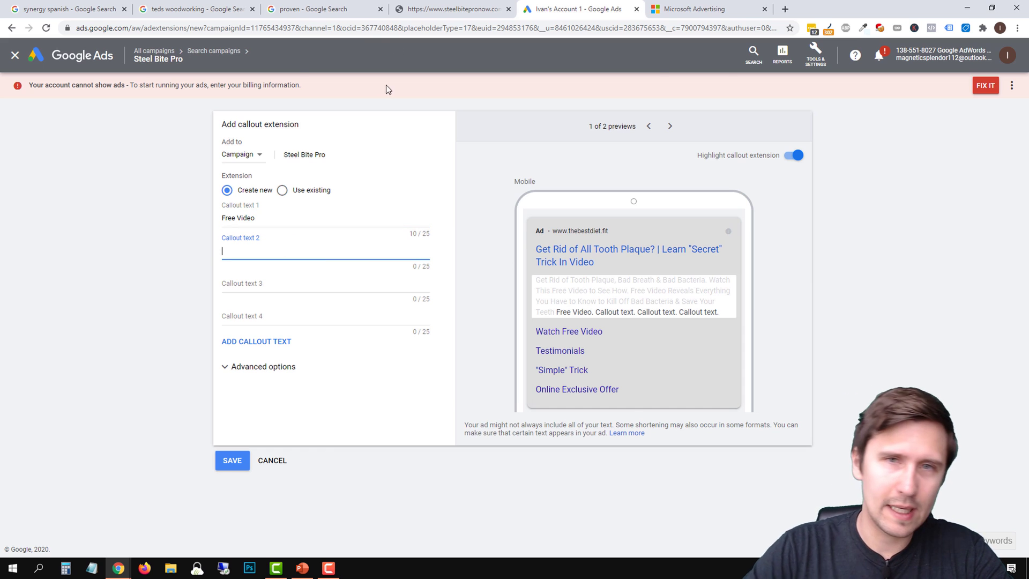
pyautogui.click(449, 8)
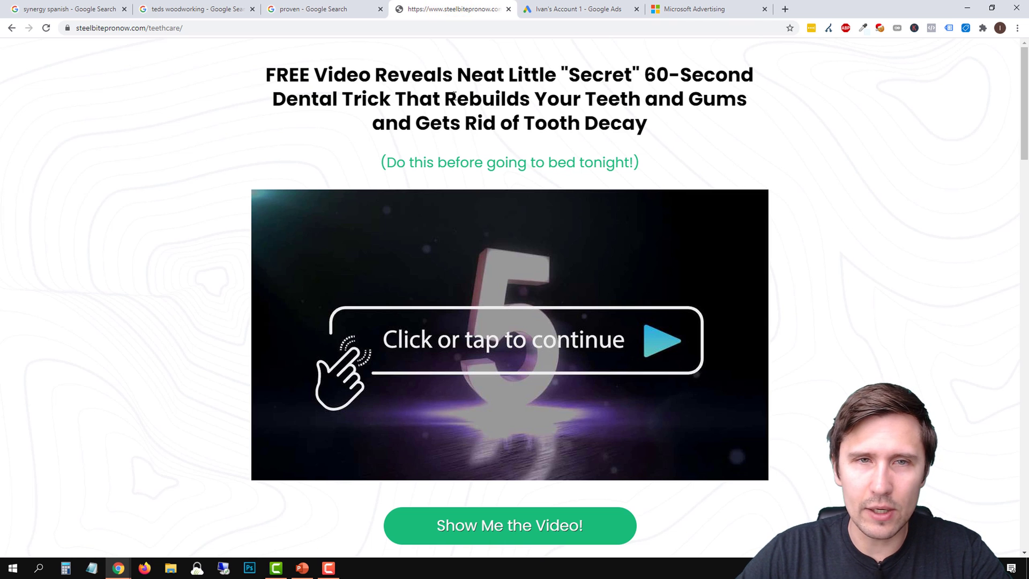
# Step: Browse the landing page benefits and testimonials, then enter 'Amazing Reviews' as Callout text 2
pyautogui.scroll(-4, 539, 172)
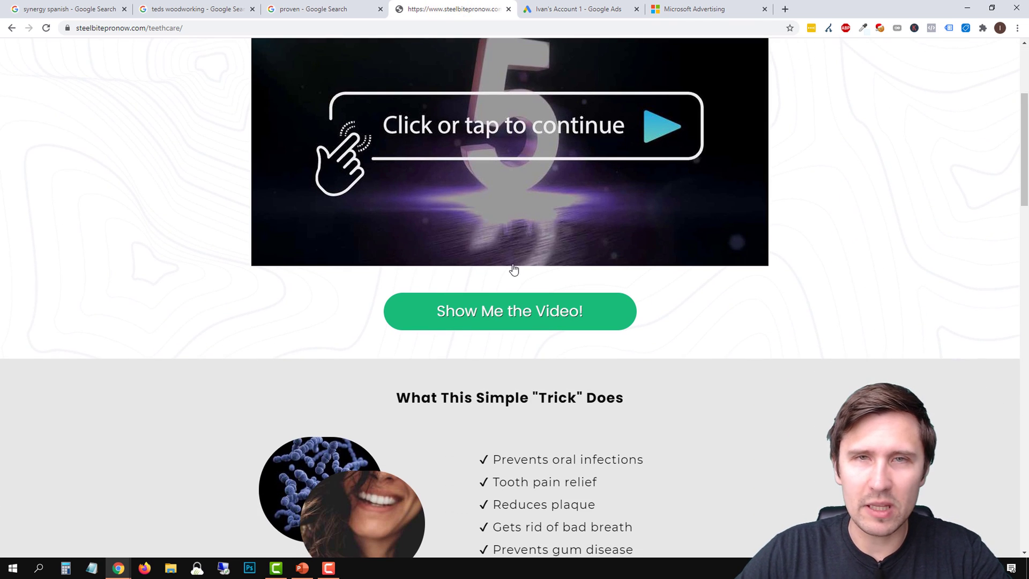
pyautogui.scroll(-7, 501, 241)
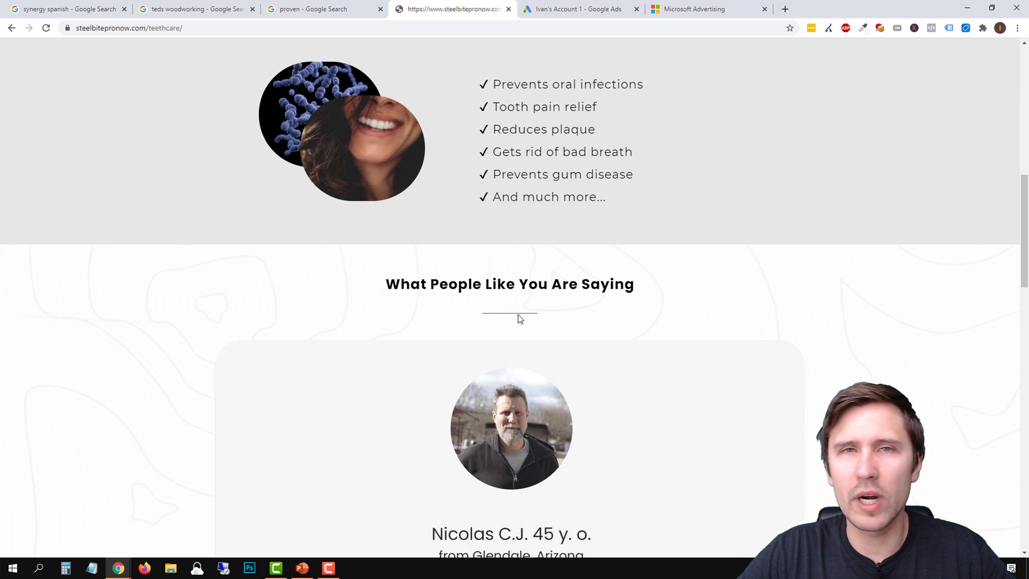
pyautogui.scroll(-18, 516, 311)
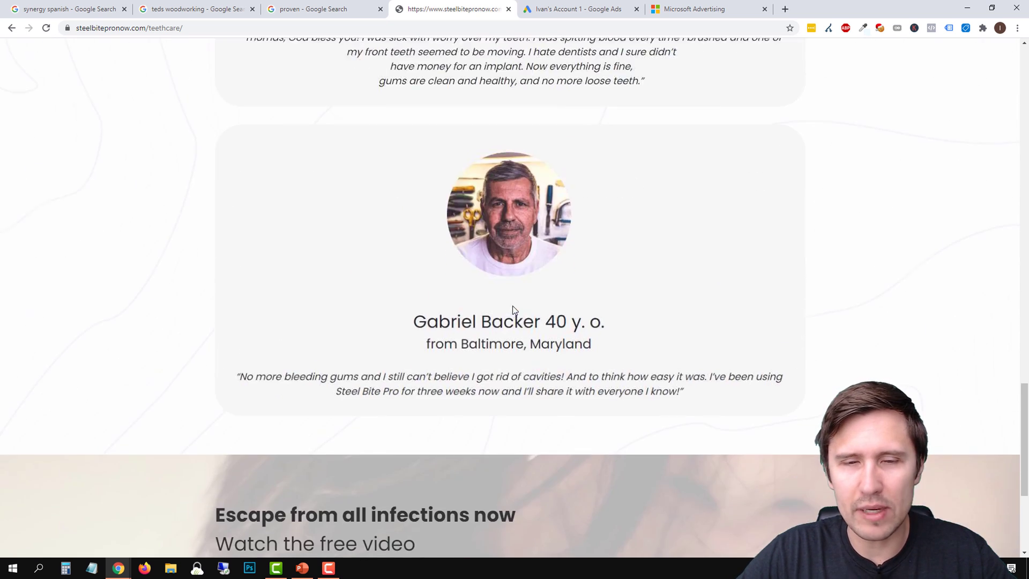
pyautogui.scroll(-4, 512, 305)
pyautogui.hotkey('ctrl', 'Tab')
pyautogui.click(339, 250)
pyautogui.write('Amazing Reviews')
pyautogui.press('Tab')
pyautogui.click(453, 9)
pyautogui.scroll(-1, 542, 290)
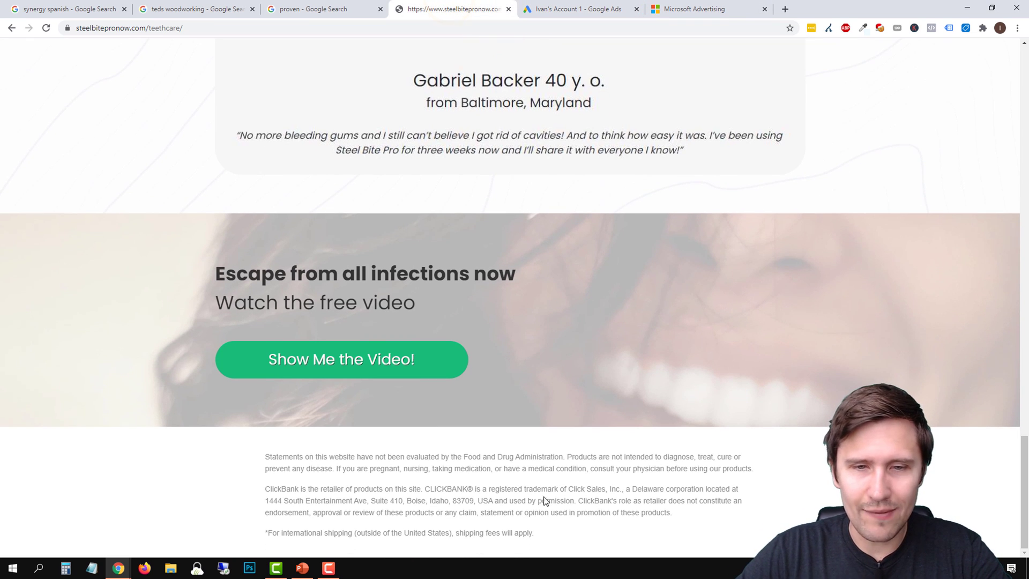
pyautogui.click(578, 9)
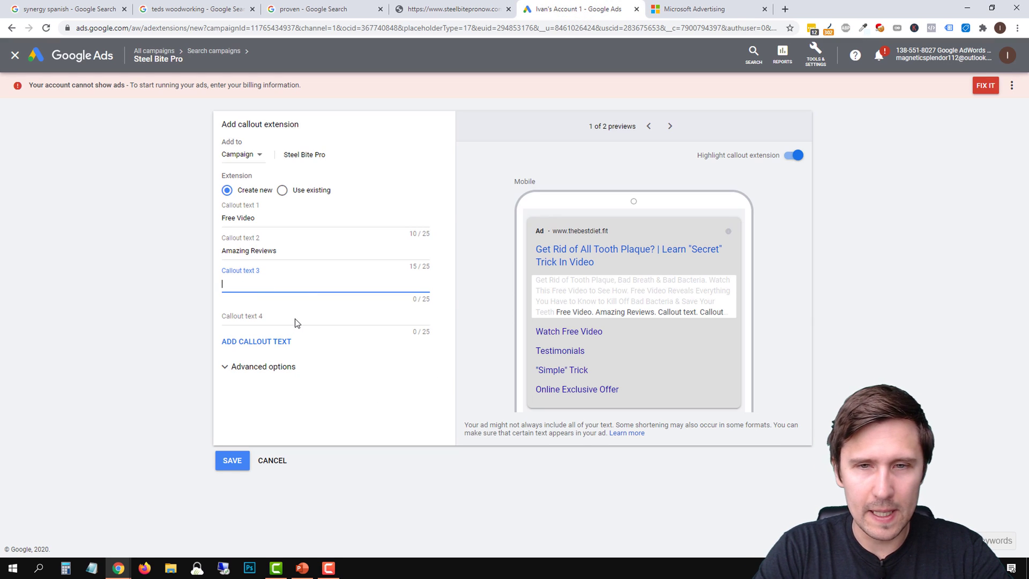
# Step: Enter '24/7 Support' as Callout text 3
pyautogui.write('Conta')
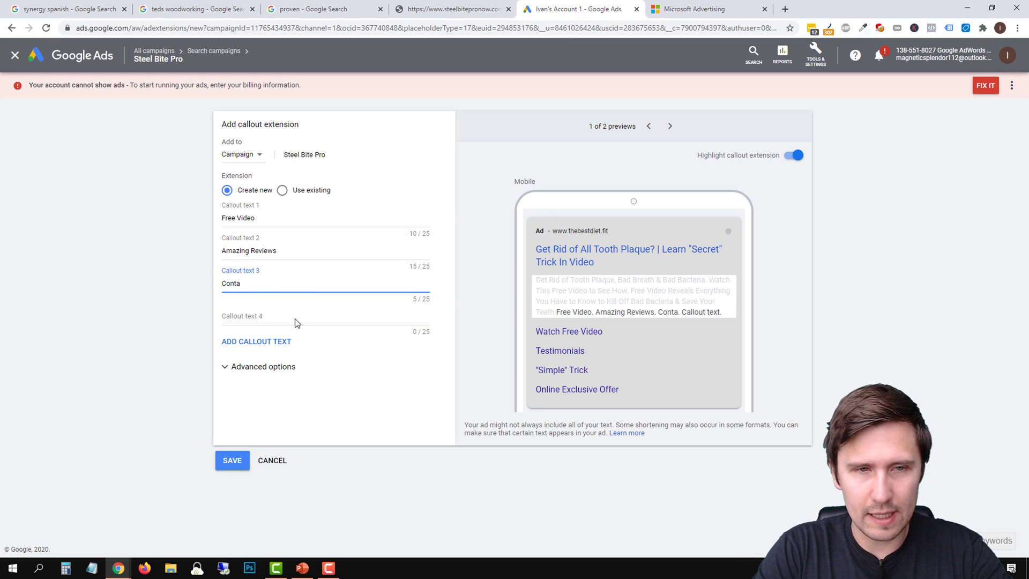
pyautogui.press('BackSpace')
pyautogui.press('BackSpace')
pyautogui.press('BackSpace')
pyautogui.press('BackSpace')
pyautogui.press('BackSpace')
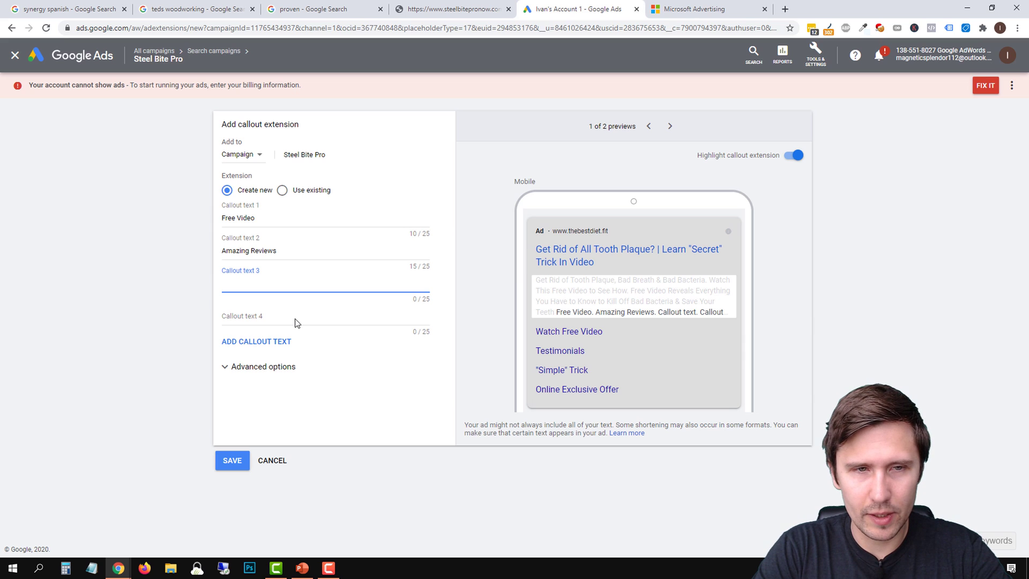
pyautogui.write('Emai')
pyautogui.press('BackSpace')
pyautogui.press('BackSpace')
pyautogui.press('BackSpace')
pyautogui.press('BackSpace')
pyautogui.write('24/7 Support')
# Step: Add 'Online Exclusive Offer' as Callout text 4 and save the four callouts
pyautogui.click(297, 322)
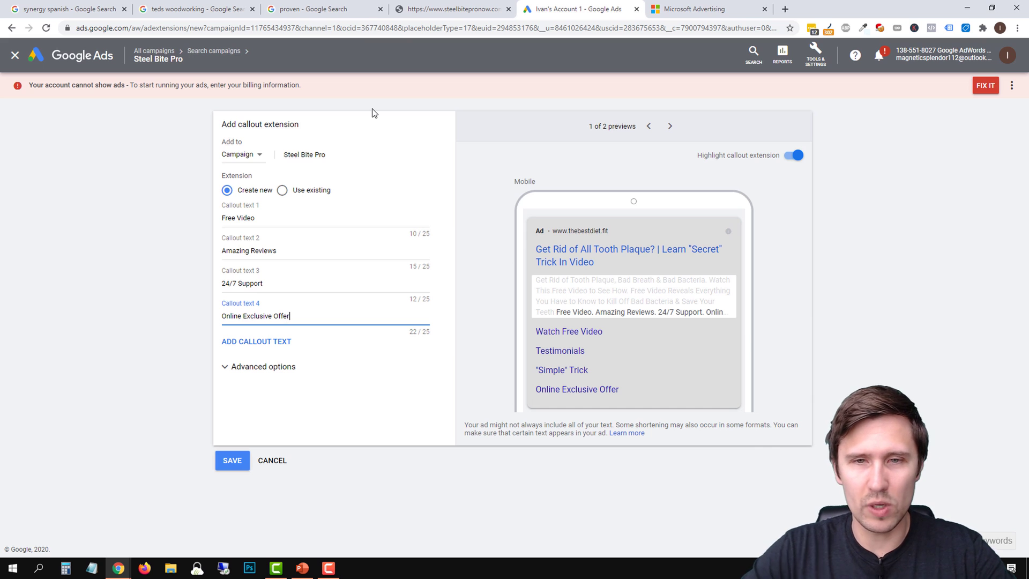
pyautogui.moveTo(558, 315); pyautogui.dragTo(696, 329)
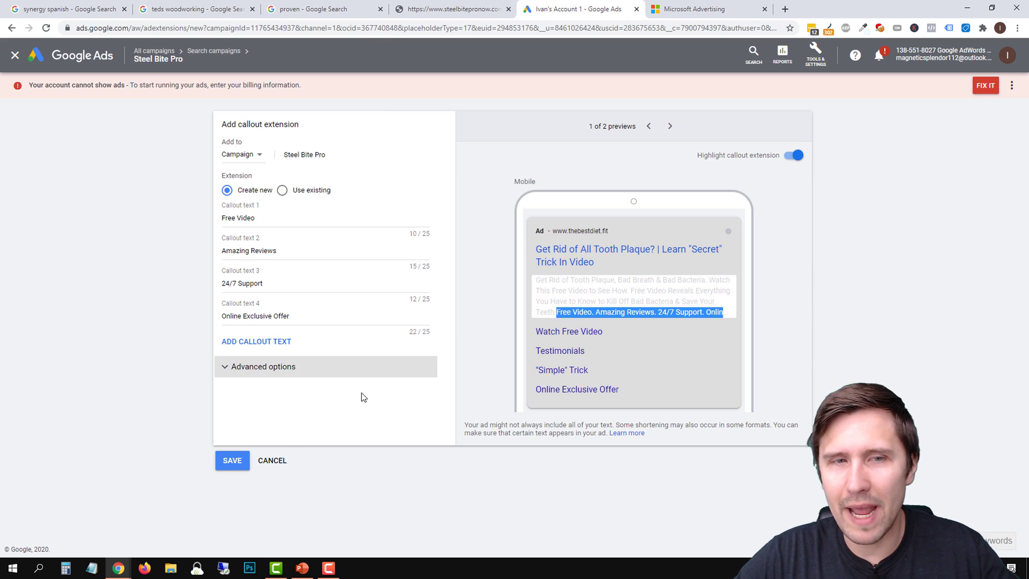
pyautogui.click(236, 462)
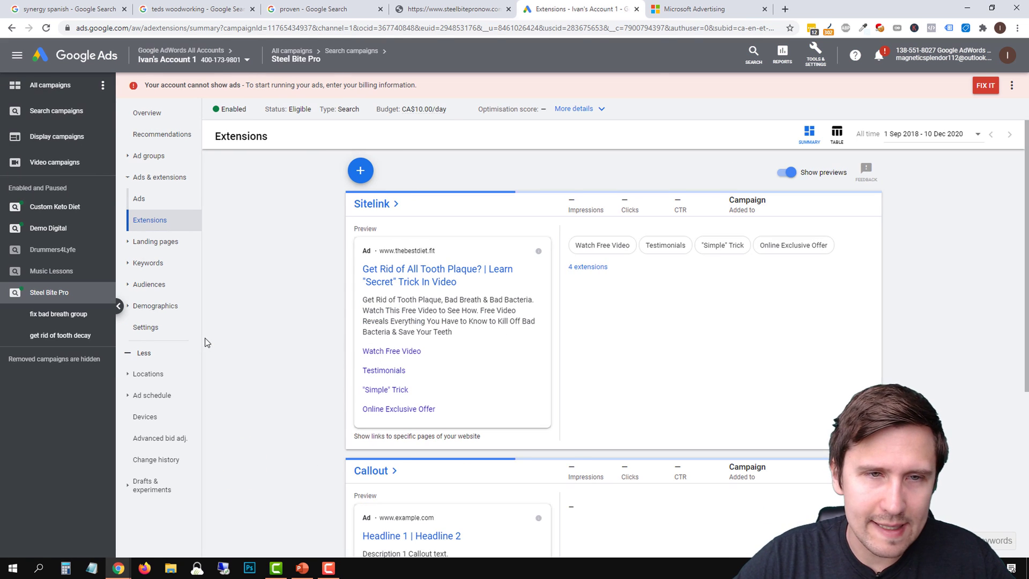
pyautogui.scroll(-3, 343, 451)
pyautogui.scroll(2, 393, 399)
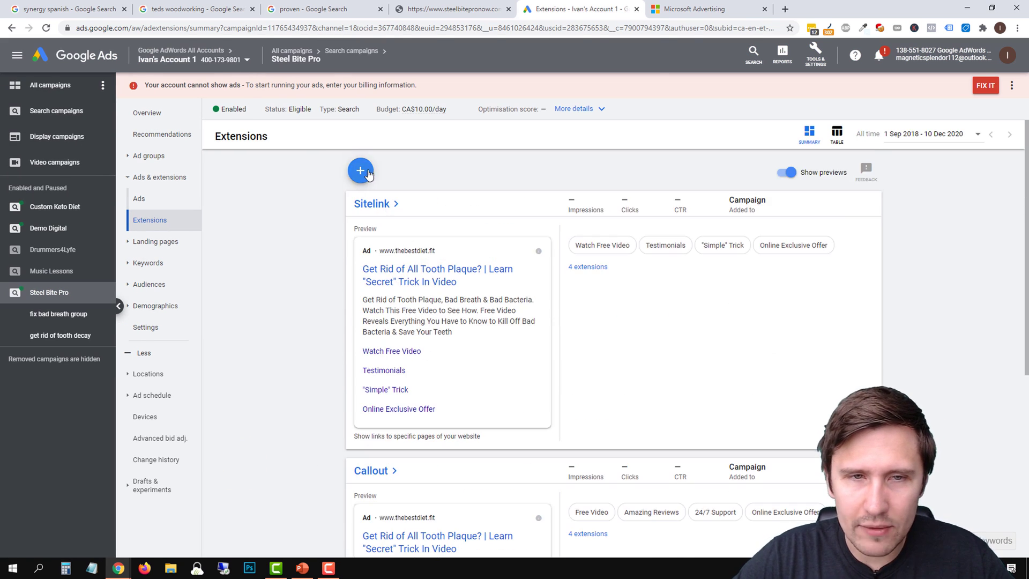
# Step: Add a structured snippet extension with the header set to Types
pyautogui.click(368, 171)
pyautogui.click(407, 265)
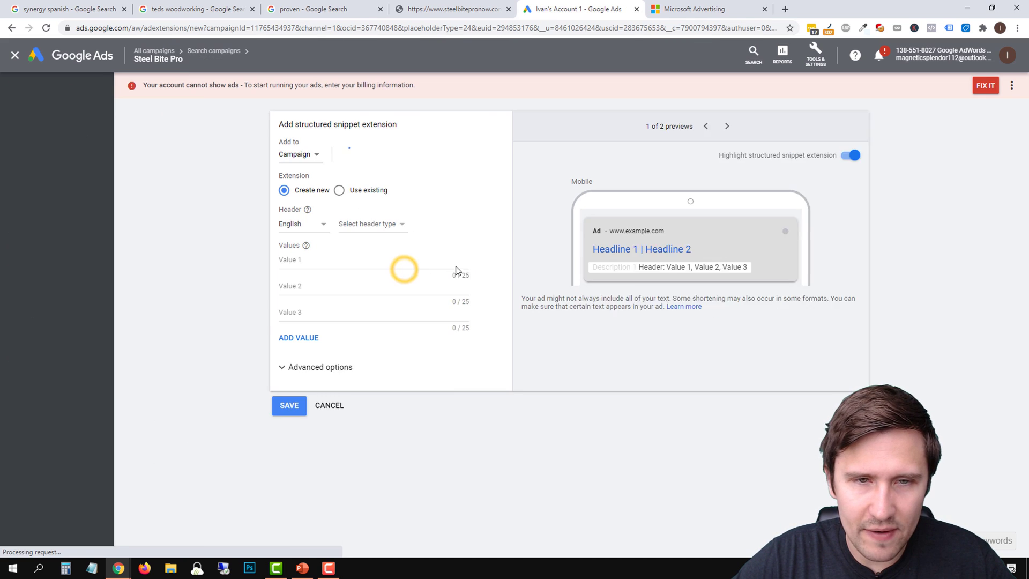
pyautogui.click(325, 224)
pyautogui.scroll(-1, 321, 354)
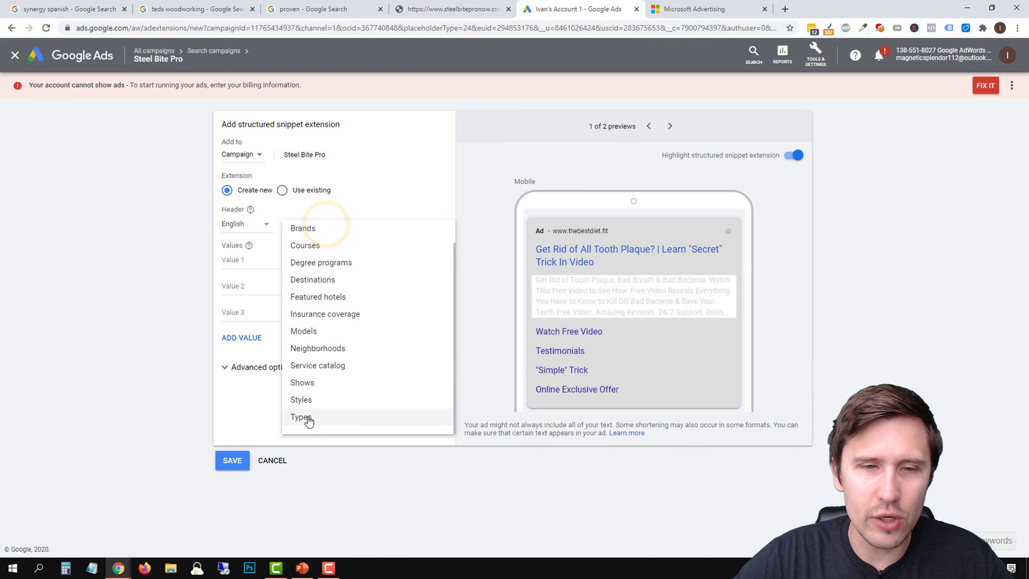
pyautogui.click(305, 420)
# Step: Scan the landing page and the proven search results for snippet values
pyautogui.click(454, 9)
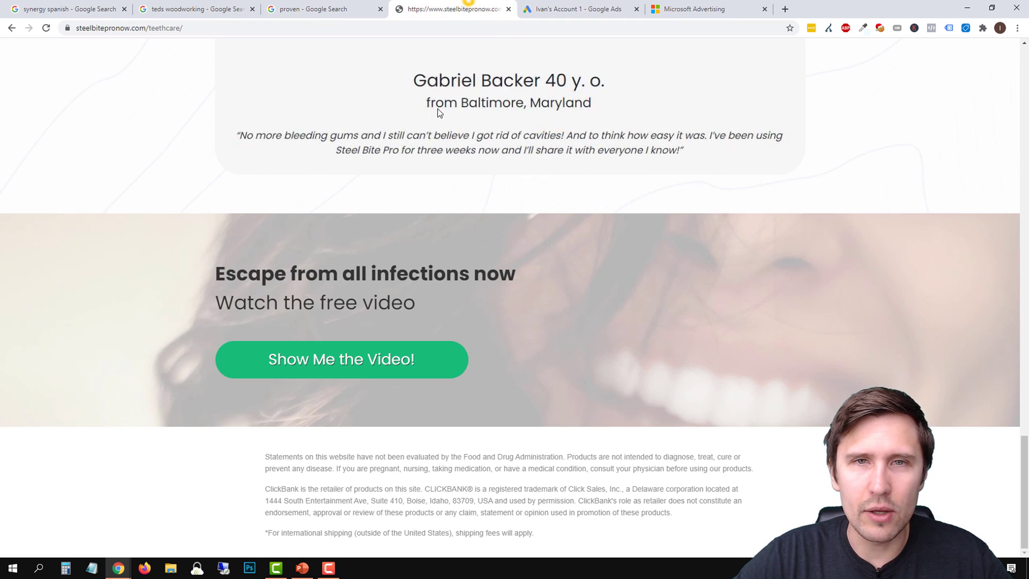
pyautogui.scroll(12, 509, 239)
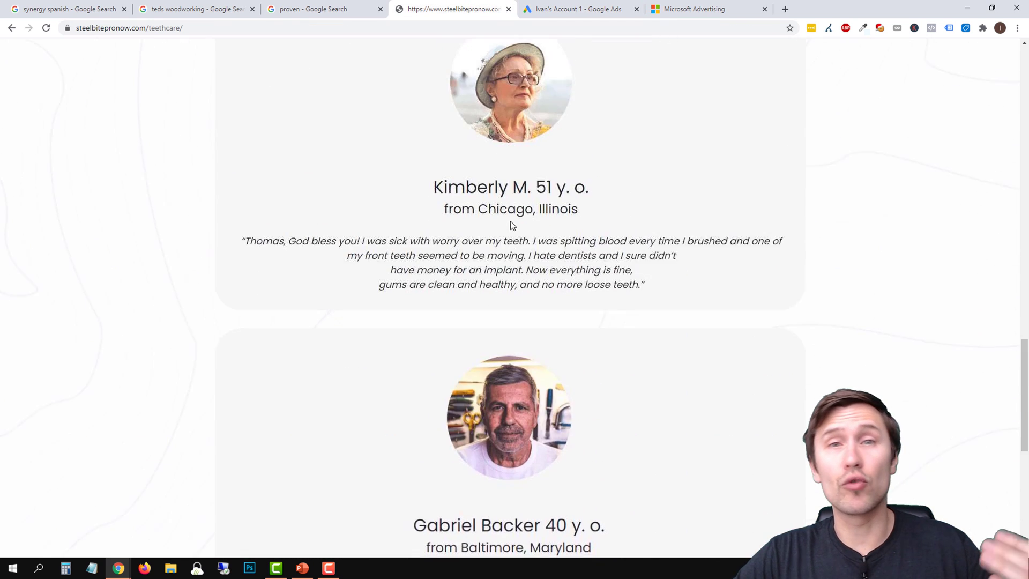
pyautogui.scroll(20, 509, 240)
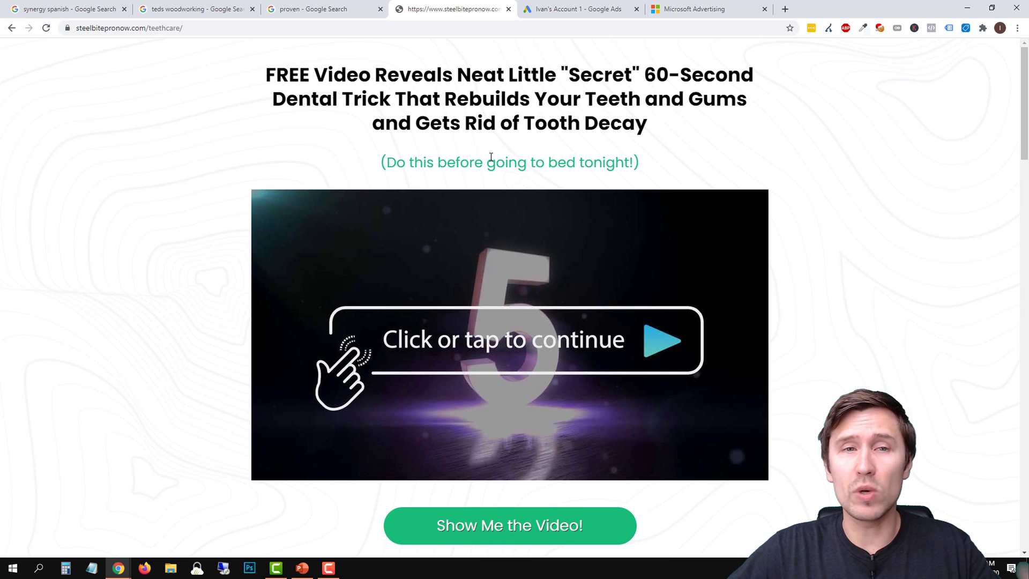
pyautogui.scroll(-4, 453, 166)
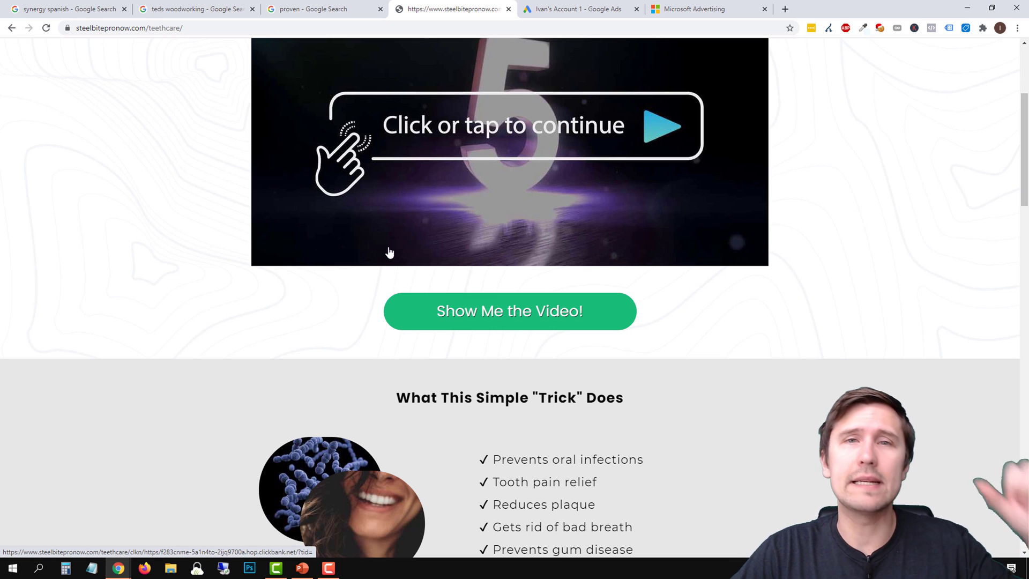
pyautogui.click(320, 4)
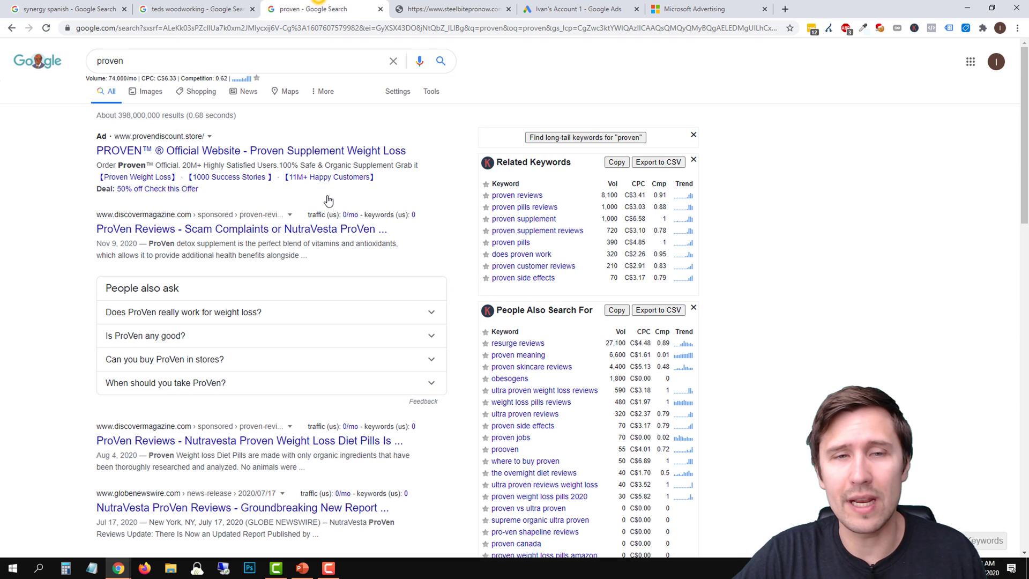
pyautogui.click(549, 8)
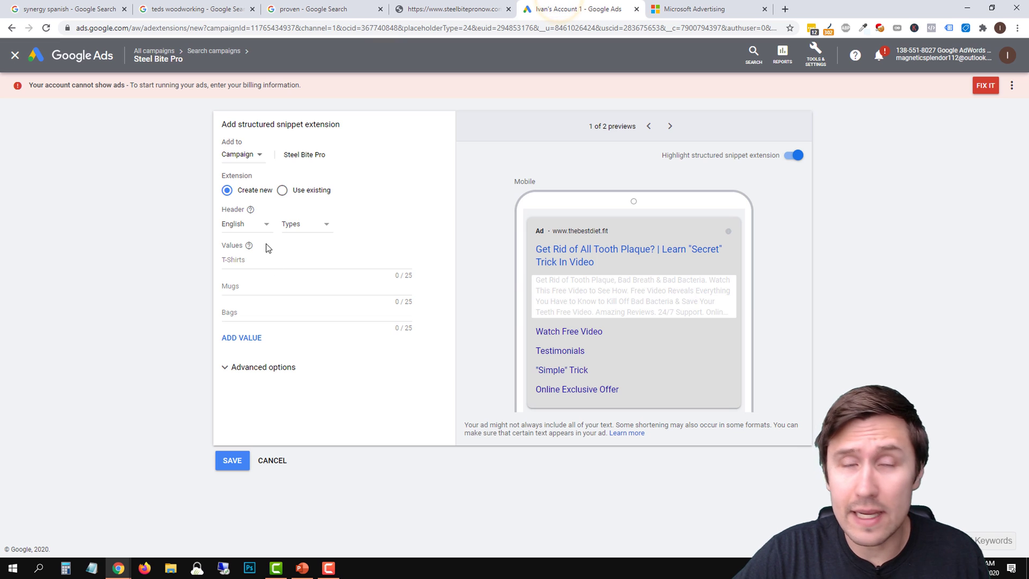
# Step: Select the 'Prevents oral infections' benefit on the landing page for the first value
pyautogui.click(249, 266)
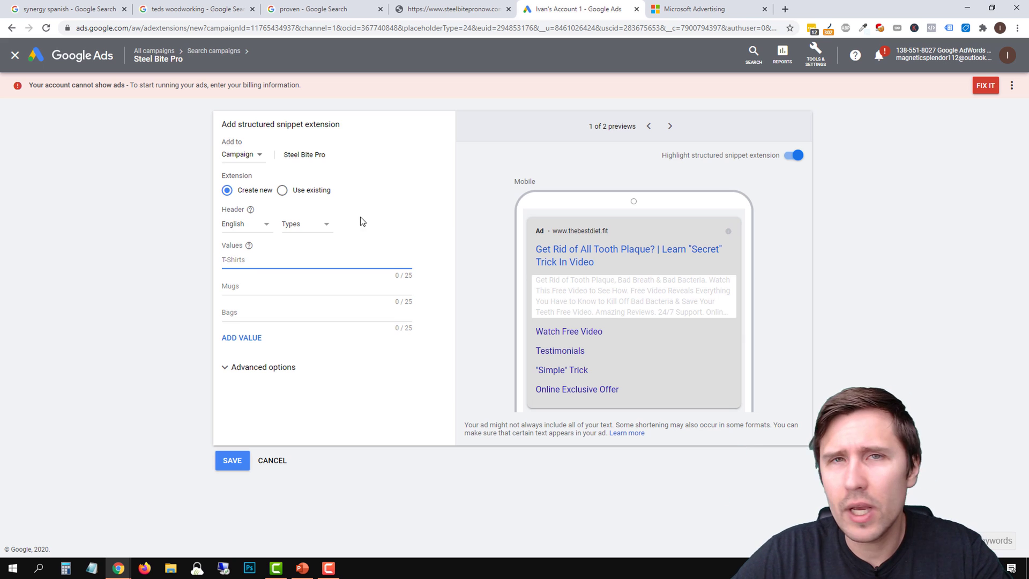
pyautogui.click(452, 9)
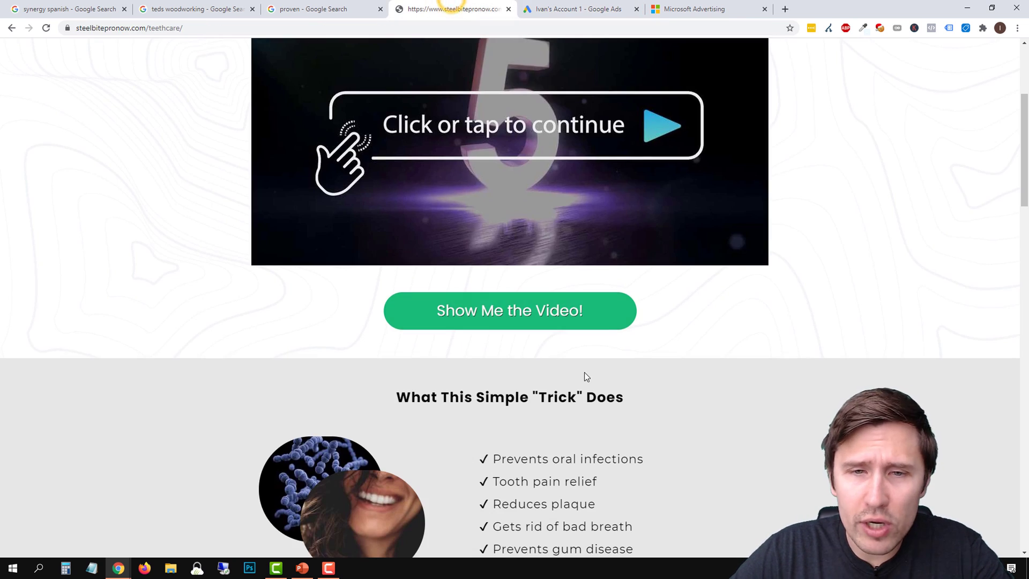
pyautogui.scroll(-5, 533, 239)
pyautogui.moveTo(495, 193); pyautogui.dragTo(645, 193)
pyautogui.hotkey('ctrl', 'c')
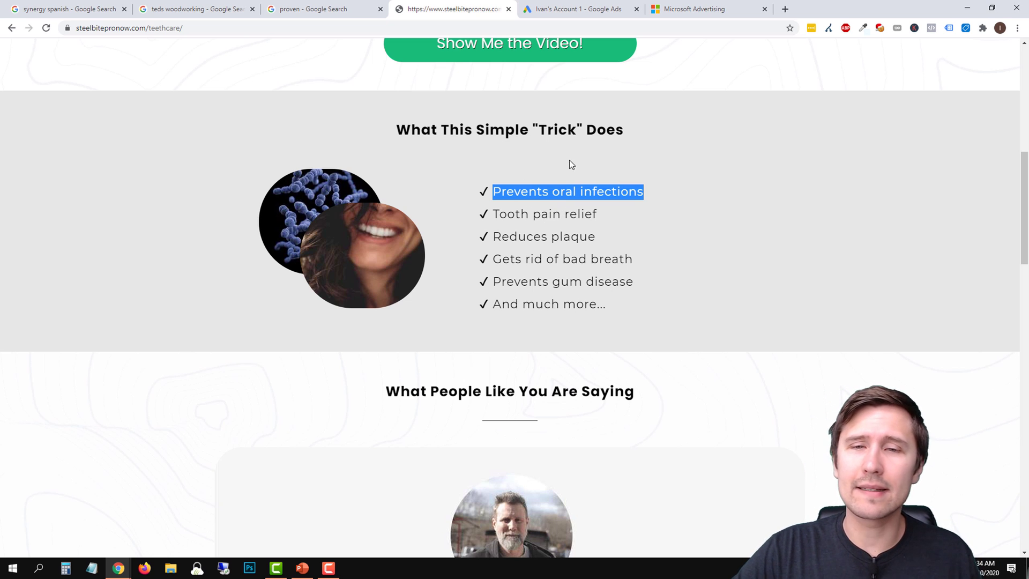
pyautogui.click(557, 3)
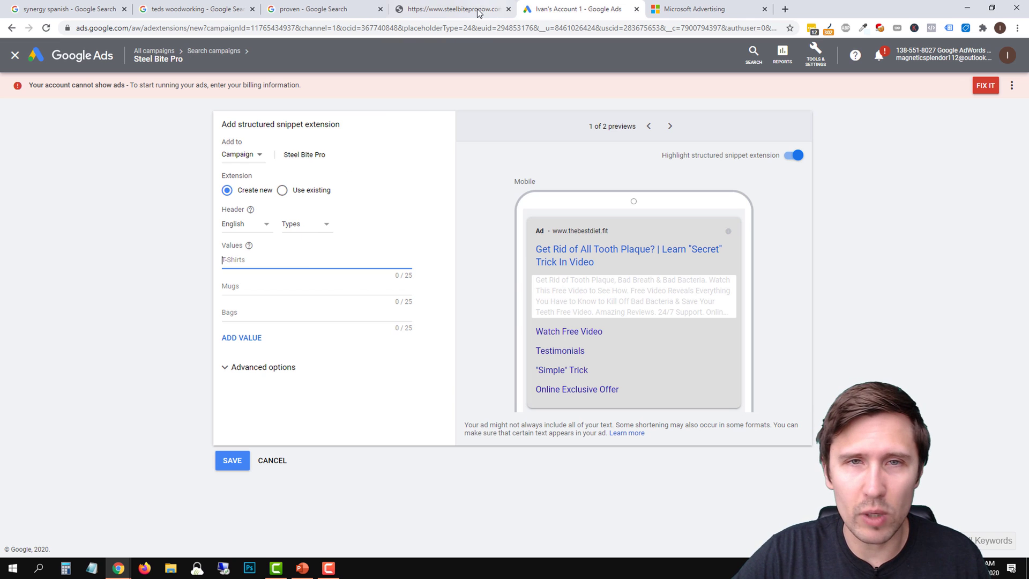
# Step: Keep Types as the header and paste 'Prevents oral infections' as the first value
pyautogui.click(290, 226)
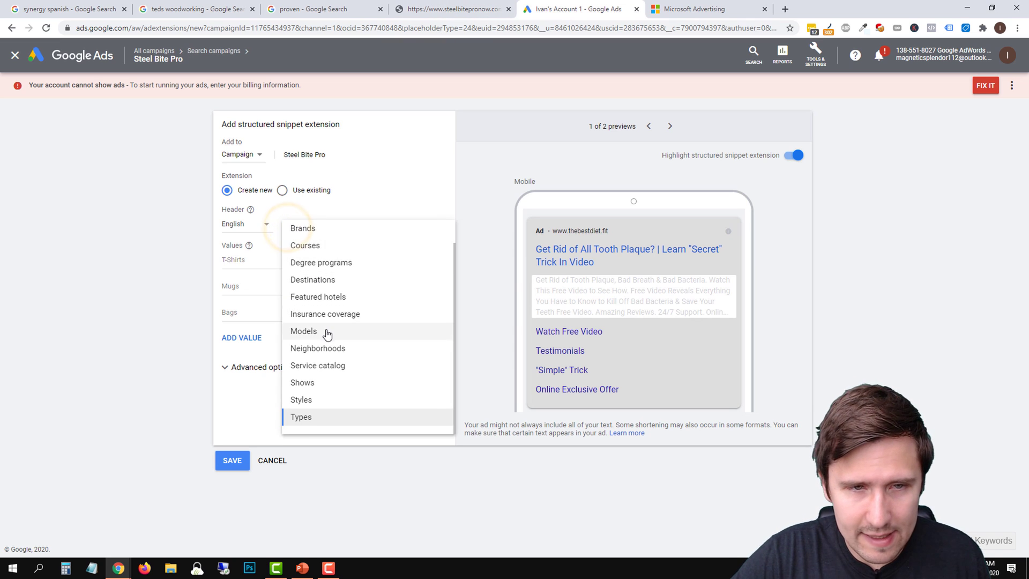
pyautogui.scroll(1, 328, 284)
pyautogui.scroll(-1, 321, 418)
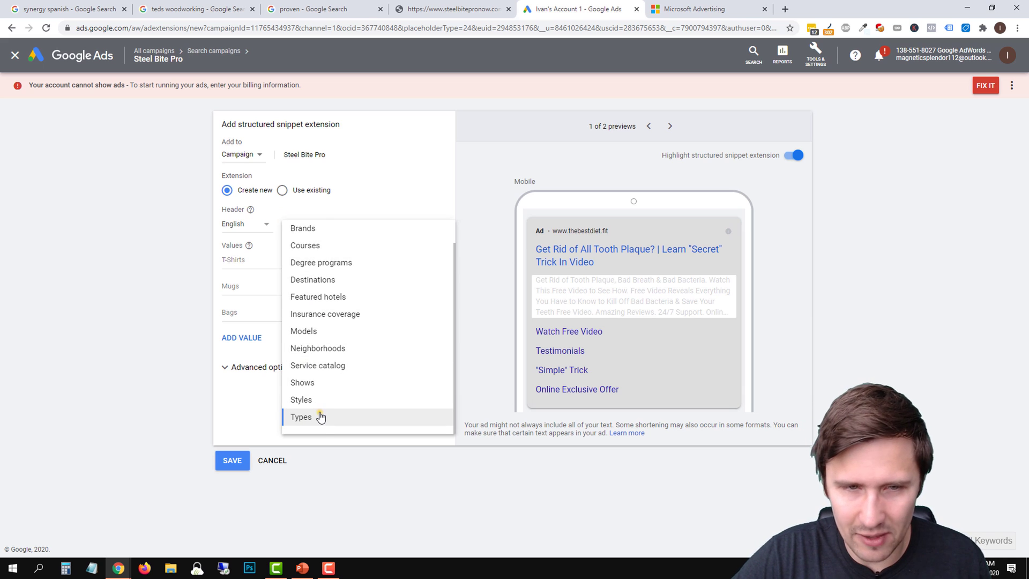
pyautogui.click(320, 417)
pyautogui.click(488, 9)
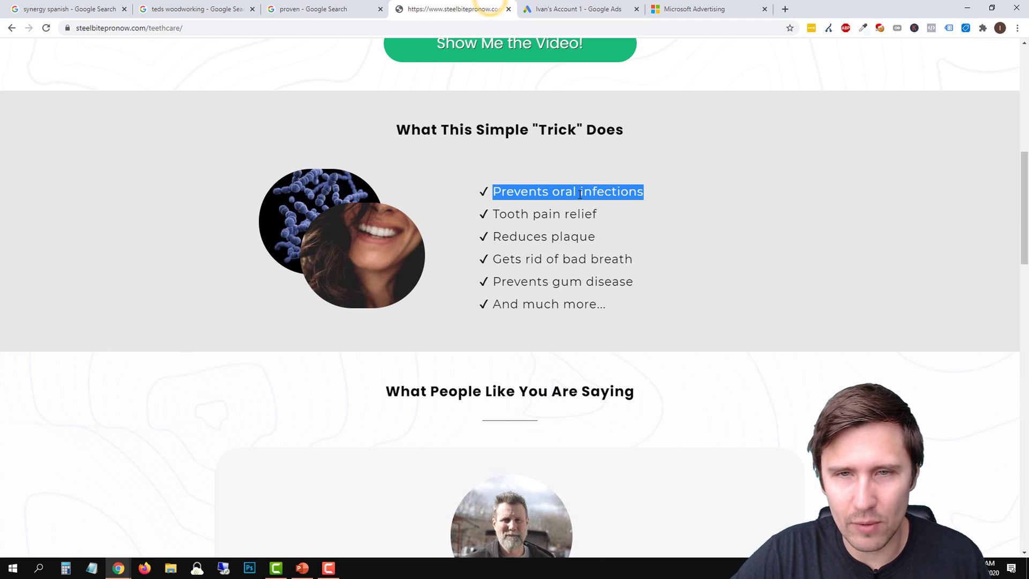
pyautogui.rightClick(580, 194)
pyautogui.click(617, 200)
pyautogui.click(573, 9)
pyautogui.click(244, 263)
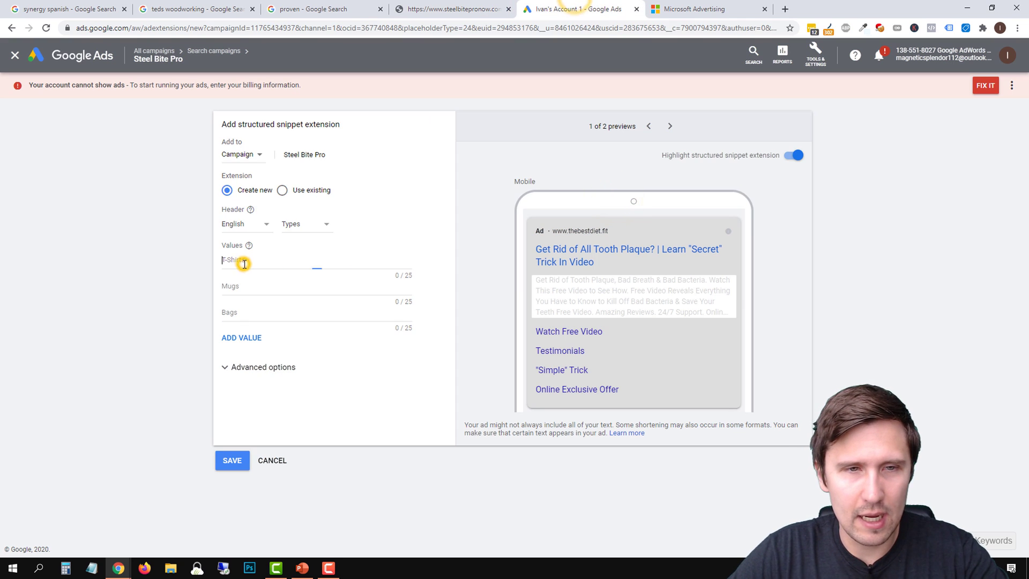
pyautogui.hotkey('ctrl', 'v')
# Step: Paste 'Tooth pain relief' as the second value and check the desktop preview
pyautogui.click(488, 8)
pyautogui.click(598, 220)
pyautogui.moveTo(597, 220); pyautogui.dragTo(492, 214)
pyautogui.hotkey('ctrl', 'c')
pyautogui.click(574, 8)
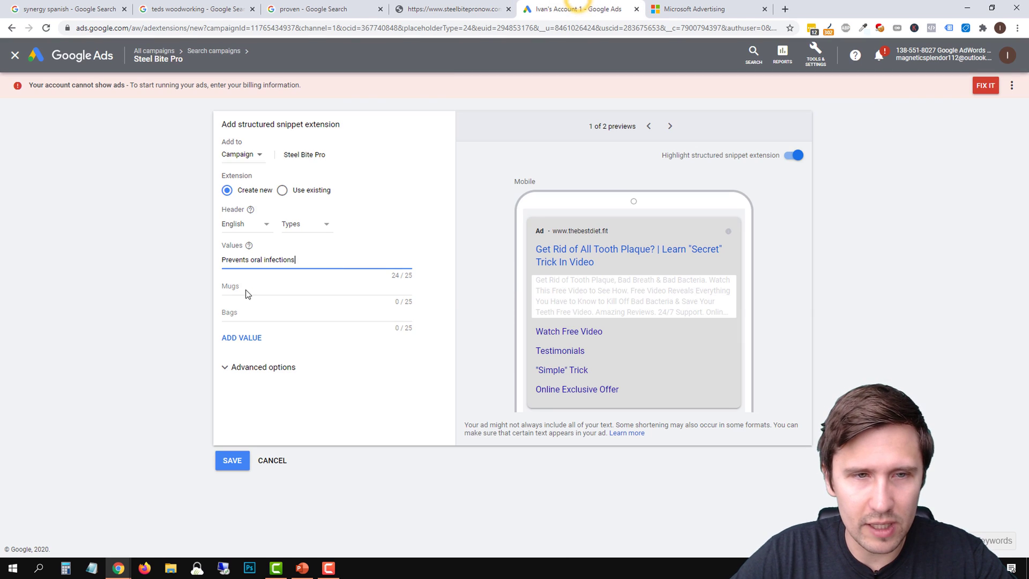
pyautogui.click(245, 290)
pyautogui.hotkey('ctrl', 'v')
pyautogui.click(619, 306)
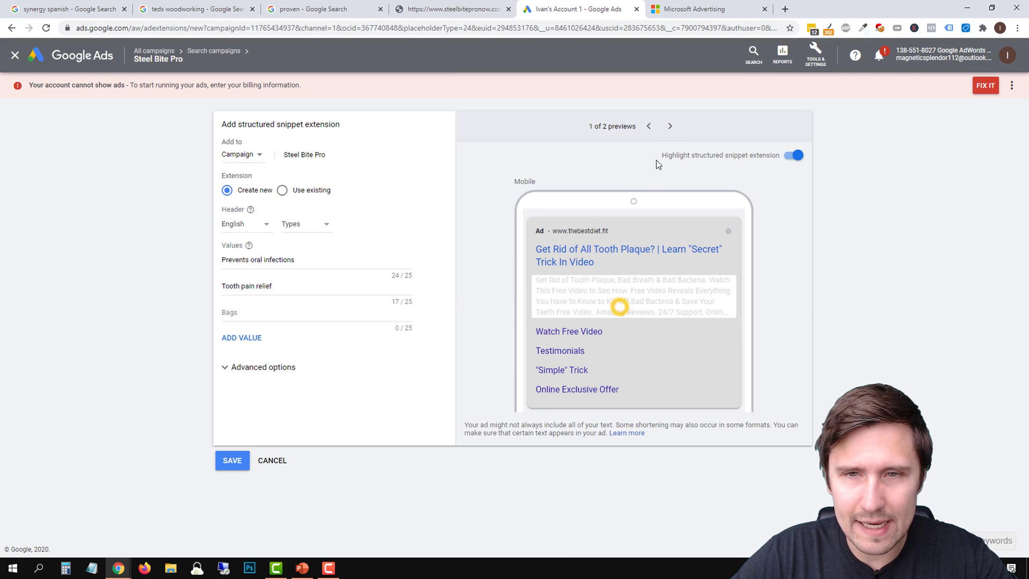
pyautogui.click(671, 126)
pyautogui.moveTo(691, 261); pyautogui.dragTo(747, 267)
pyautogui.click(747, 267)
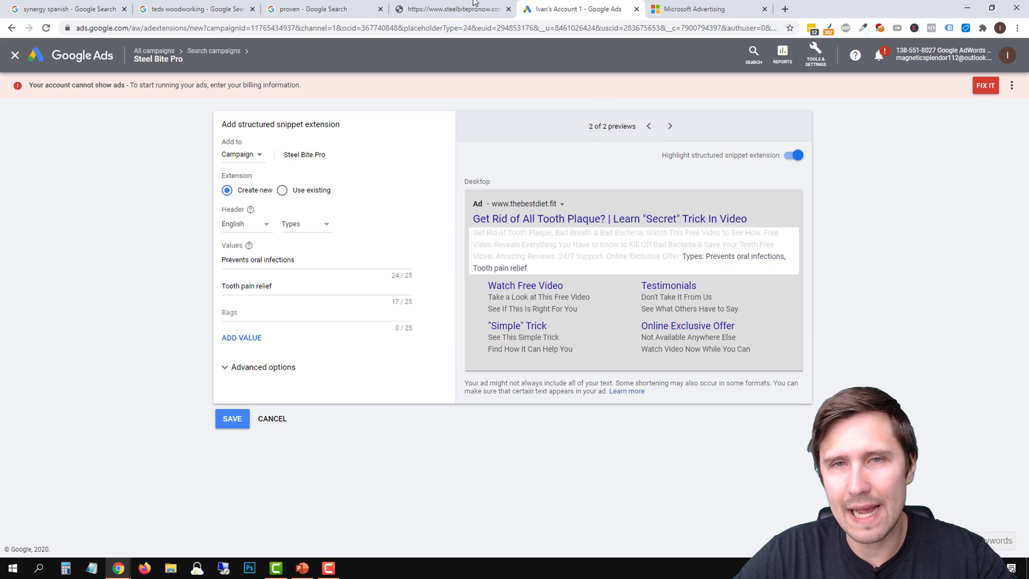
# Step: Paste 'Reduces plaque' as the third value and add three more value fields
pyautogui.click(453, 9)
pyautogui.moveTo(492, 236); pyautogui.dragTo(595, 236)
pyautogui.hotkey('ctrl', 'c')
pyautogui.click(576, 9)
pyautogui.click(261, 311)
pyautogui.hotkey('ctrl', 'v')
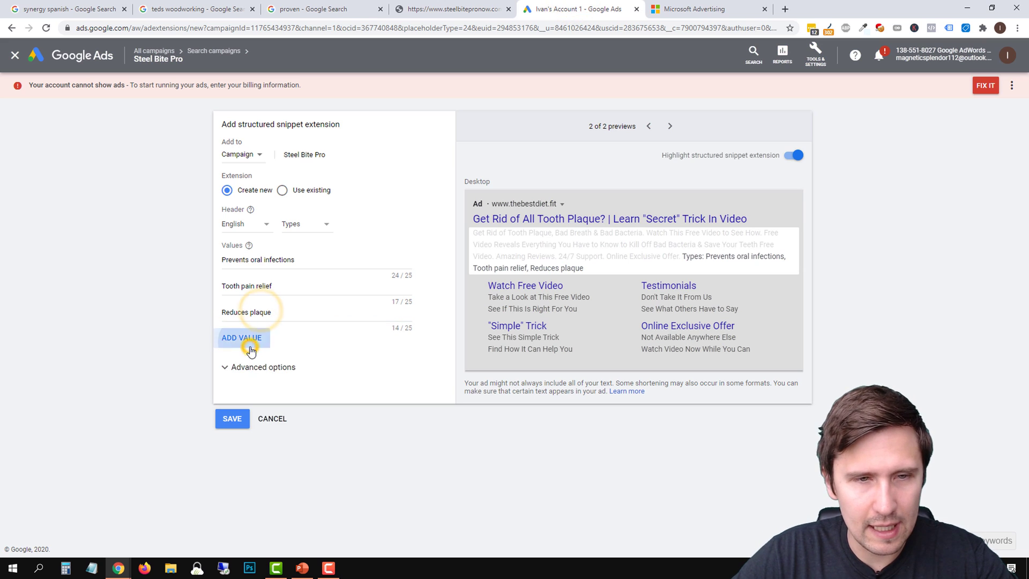
pyautogui.click(254, 340)
pyautogui.click(252, 364)
pyautogui.click(244, 390)
# Step: Paste 'Gets rid of bad breath' and 'Prevents gum disease' as the fourth and fifth values
pyautogui.click(487, 5)
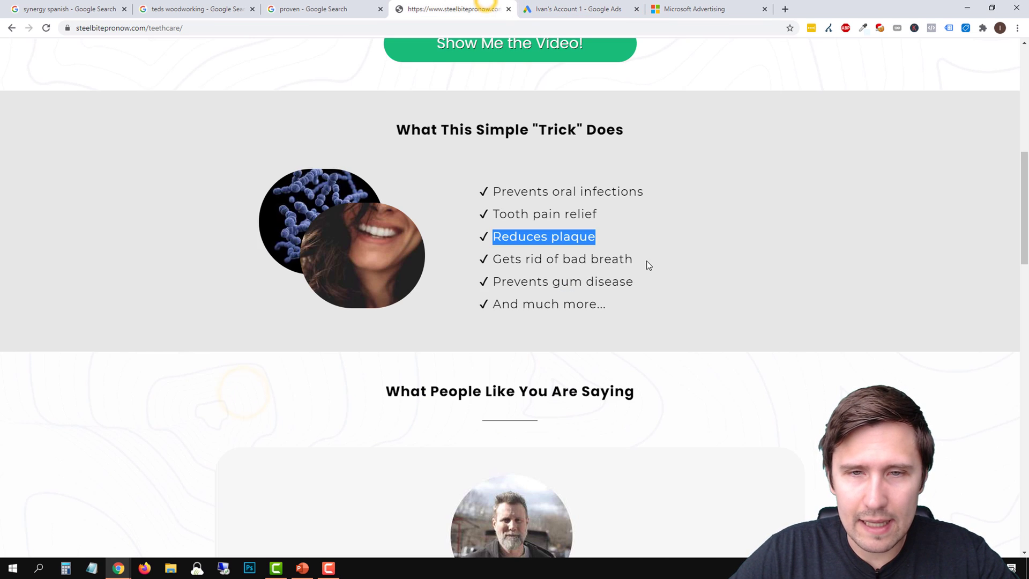
pyautogui.moveTo(647, 259); pyautogui.dragTo(491, 259)
pyautogui.hotkey('ctrl', 'c')
pyautogui.click(547, 9)
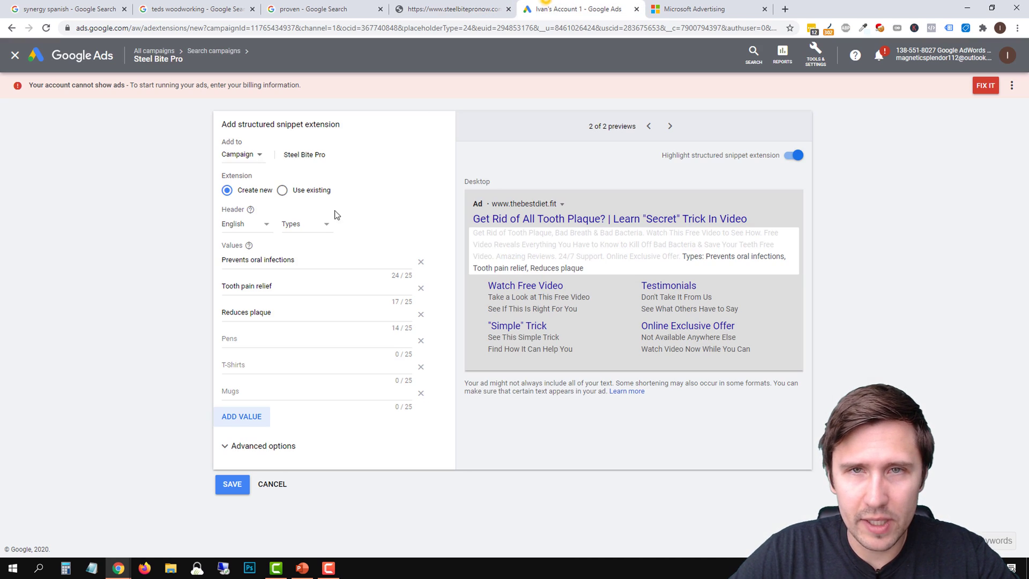
pyautogui.click(253, 338)
pyautogui.hotkey('ctrl', 'v')
pyautogui.hotkey('ctrl', 'shift', 'Tab')
pyautogui.moveTo(638, 282); pyautogui.dragTo(496, 281)
pyautogui.click(551, 6)
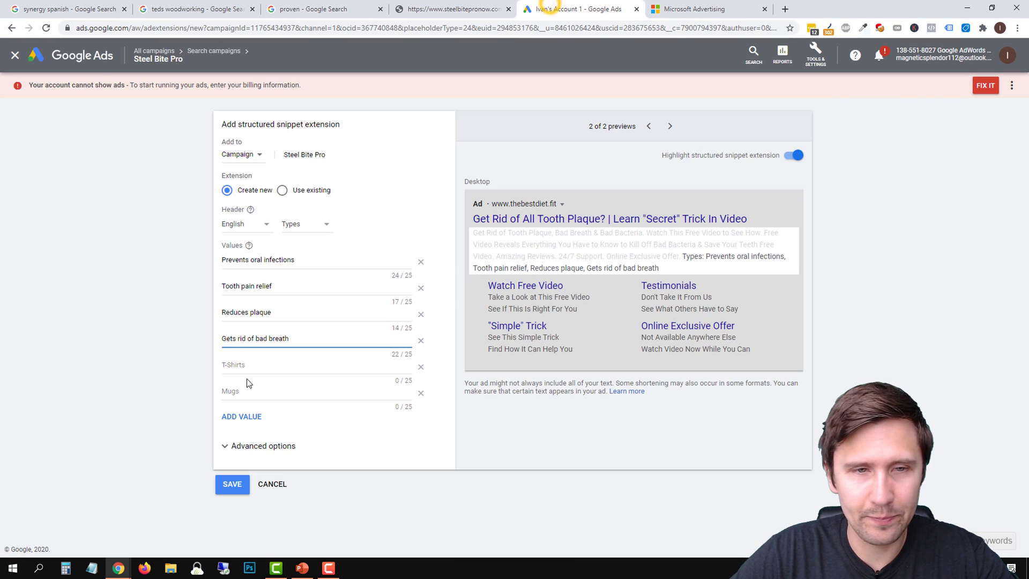
pyautogui.click(259, 362)
pyautogui.hotkey('ctrl', 'v')
# Step: Paste 'And much more...' as the sixth value, save the snippet, and view Microsoft Advertising
pyautogui.click(453, 7)
pyautogui.tripleClick(612, 305)
pyautogui.click(551, 7)
pyautogui.click(230, 391)
pyautogui.hotkey('ctrl', 'v')
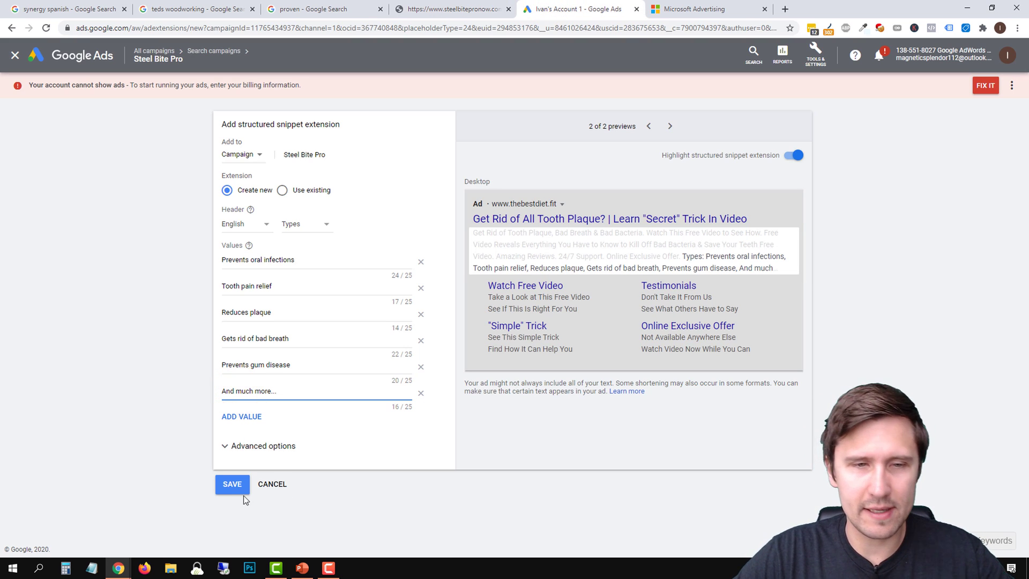
pyautogui.click(232, 485)
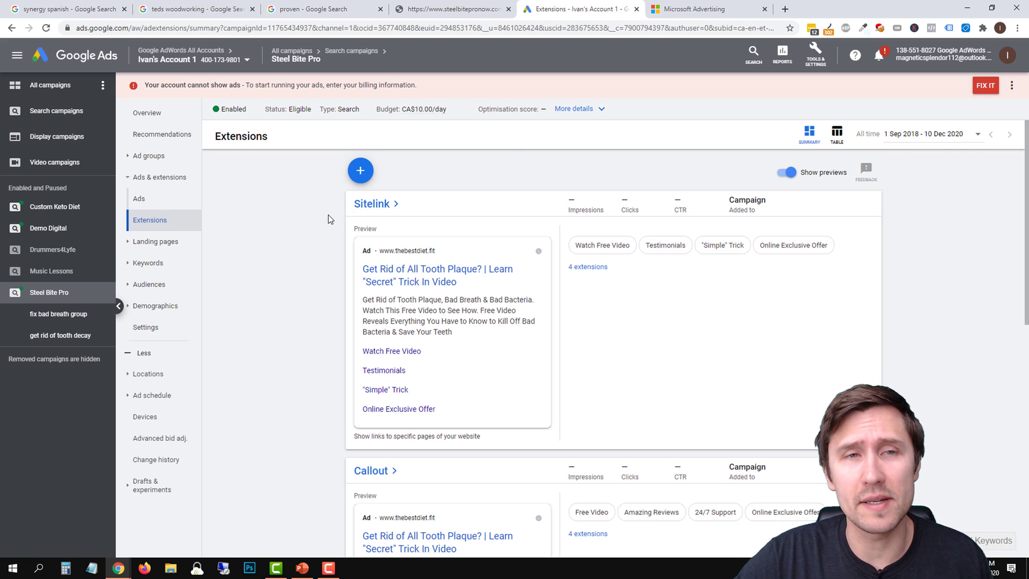
pyautogui.click(677, 6)
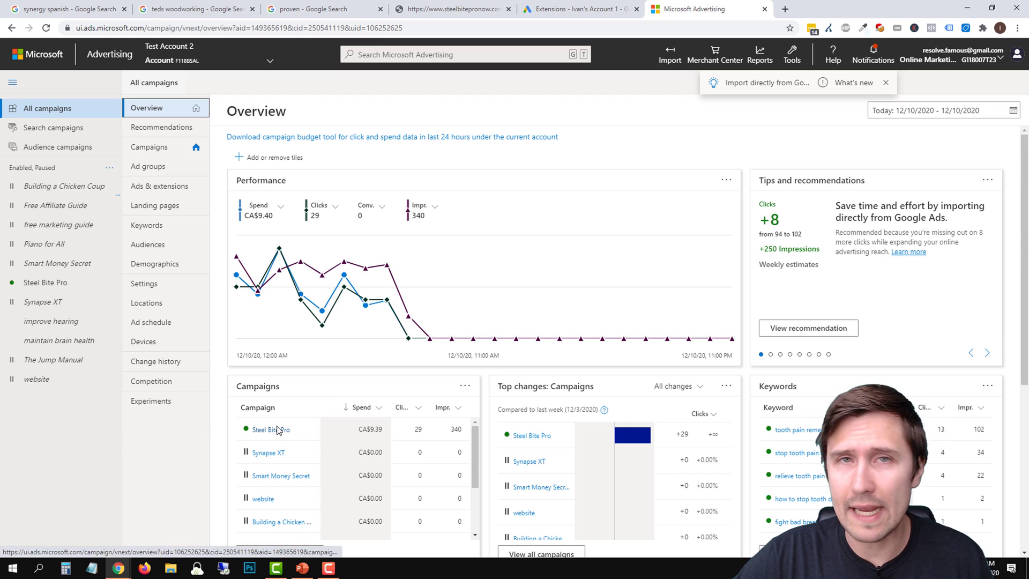
# Step: Show the sitelink extensions of the Synapse XT campaign in Microsoft Advertising
pyautogui.click(75, 299)
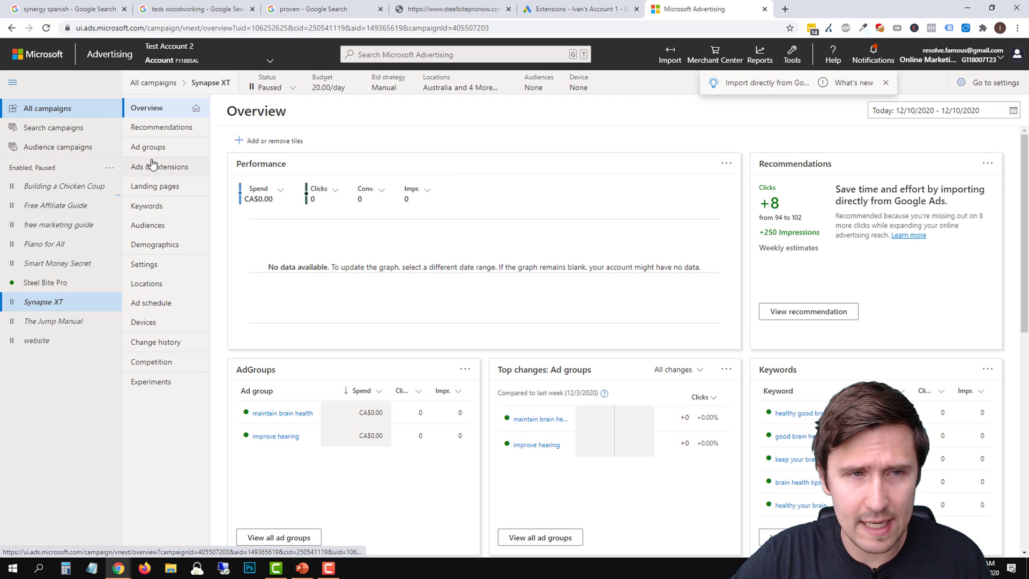
pyautogui.click(152, 166)
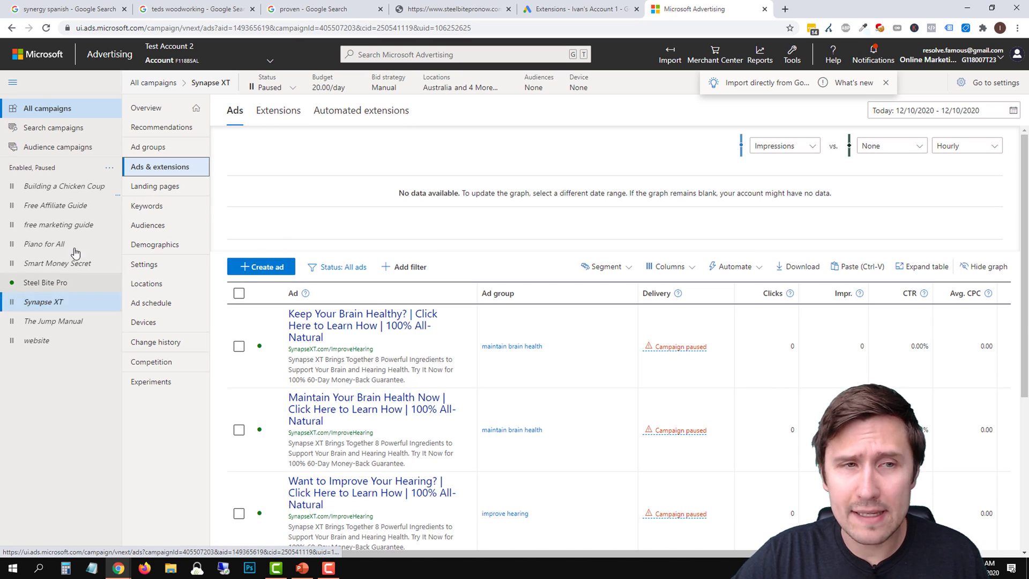
pyautogui.click(272, 114)
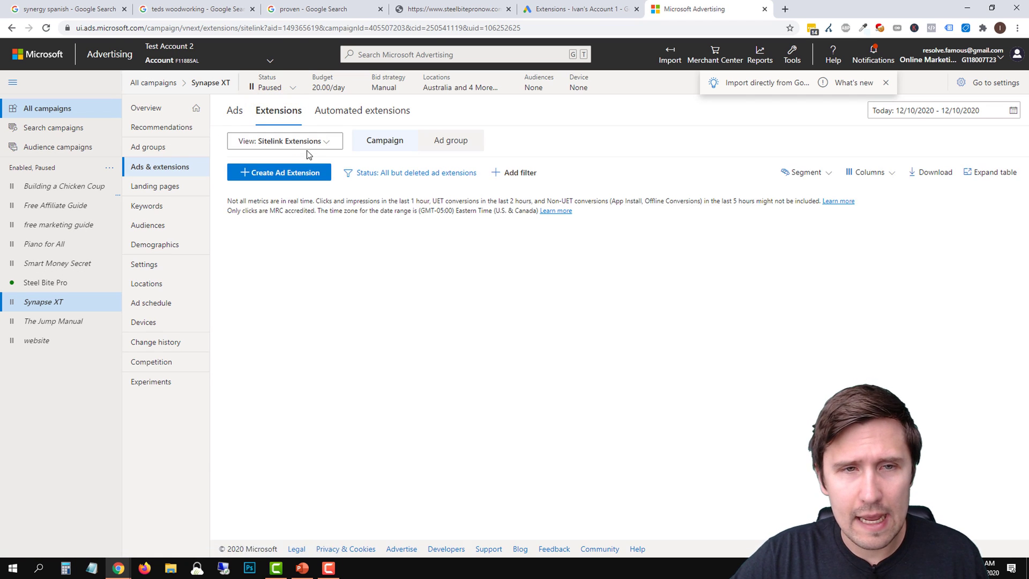
pyautogui.click(307, 141)
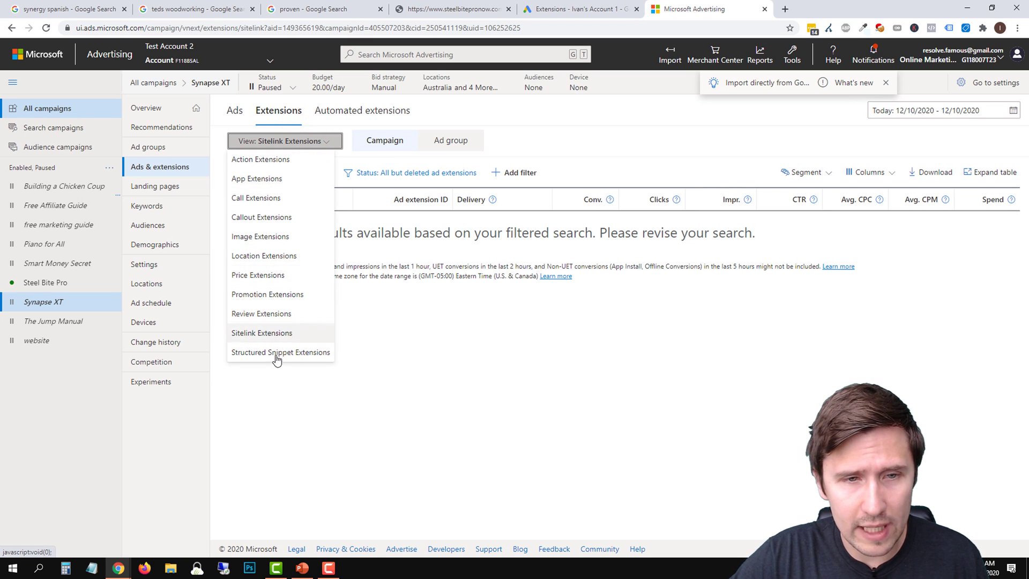
pyautogui.click(389, 345)
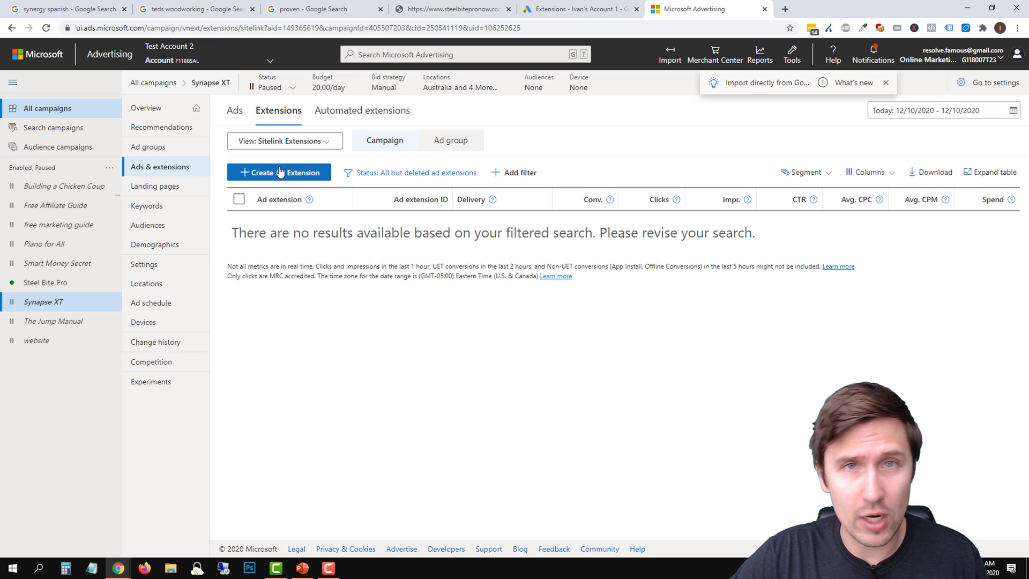
# Step: Open and close a new sitelink form, then list Google Ads' addable extension types
pyautogui.click(279, 172)
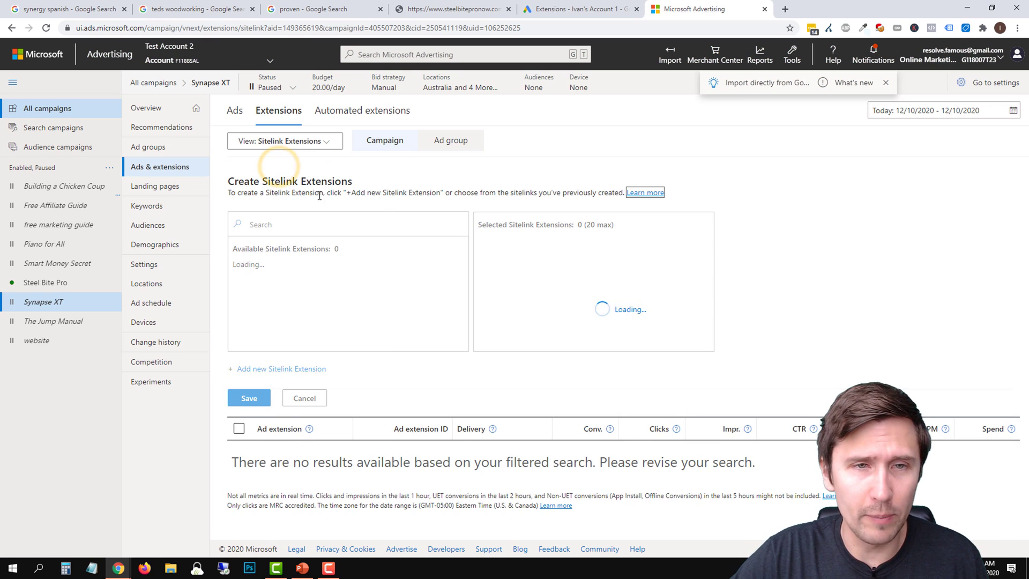
pyautogui.click(257, 386)
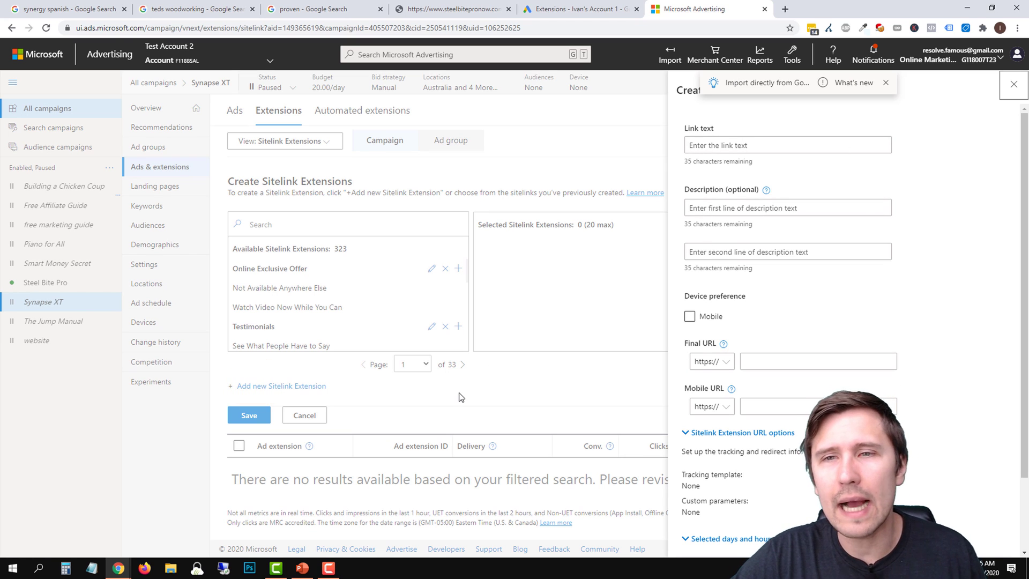
pyautogui.click(364, 411)
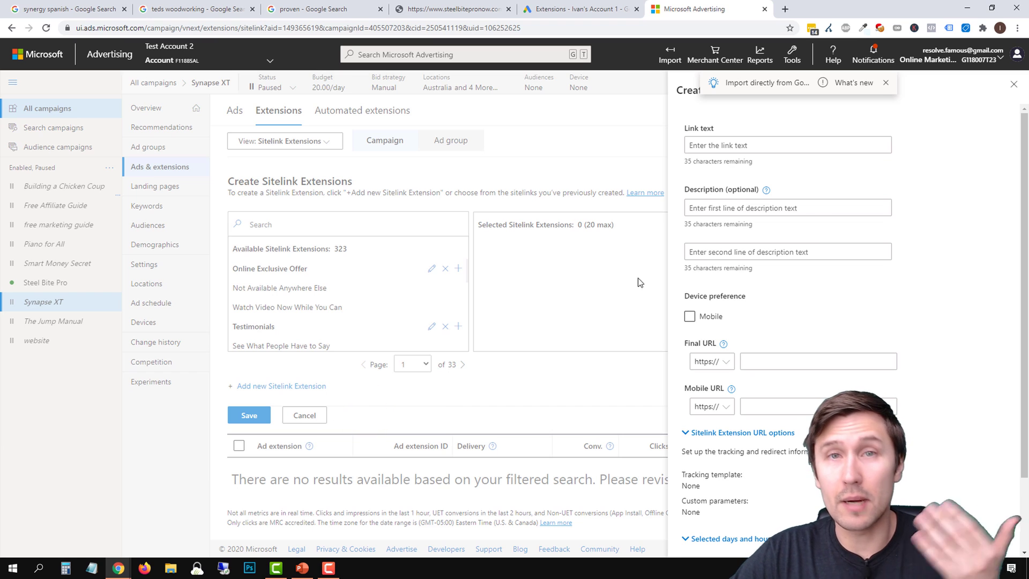
pyautogui.click(1012, 86)
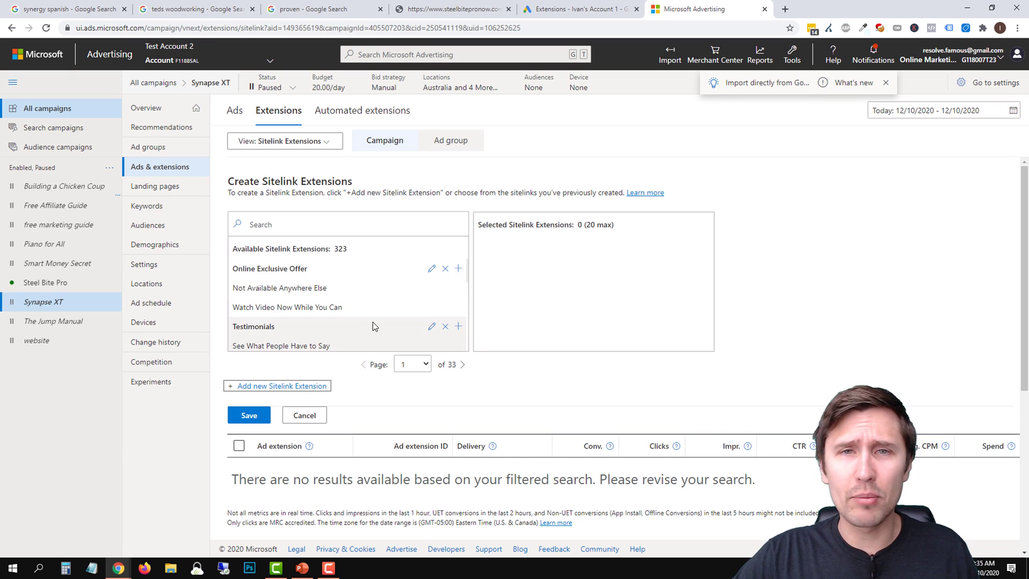
pyautogui.click(576, 9)
pyautogui.click(358, 181)
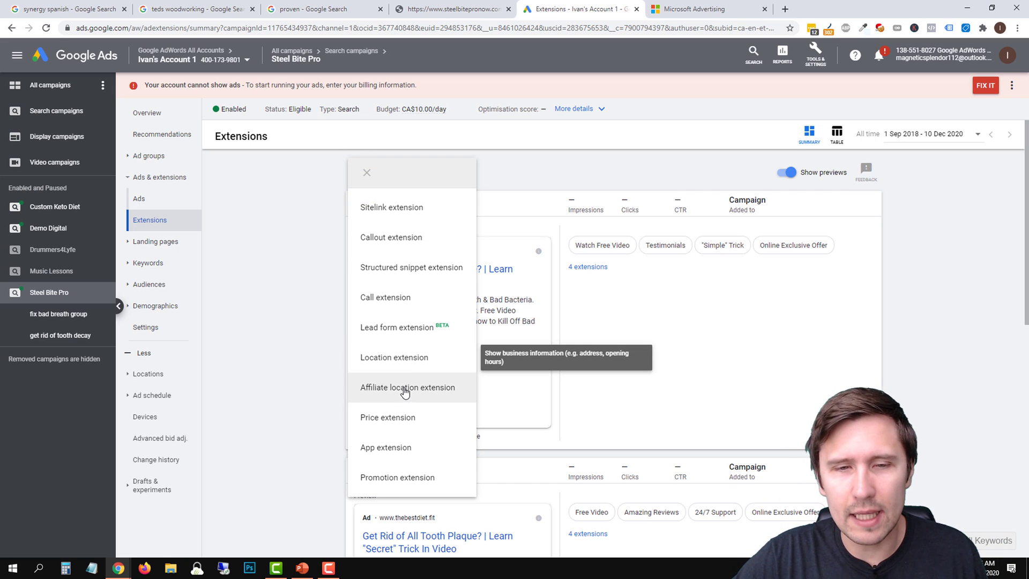
pyautogui.click(411, 419)
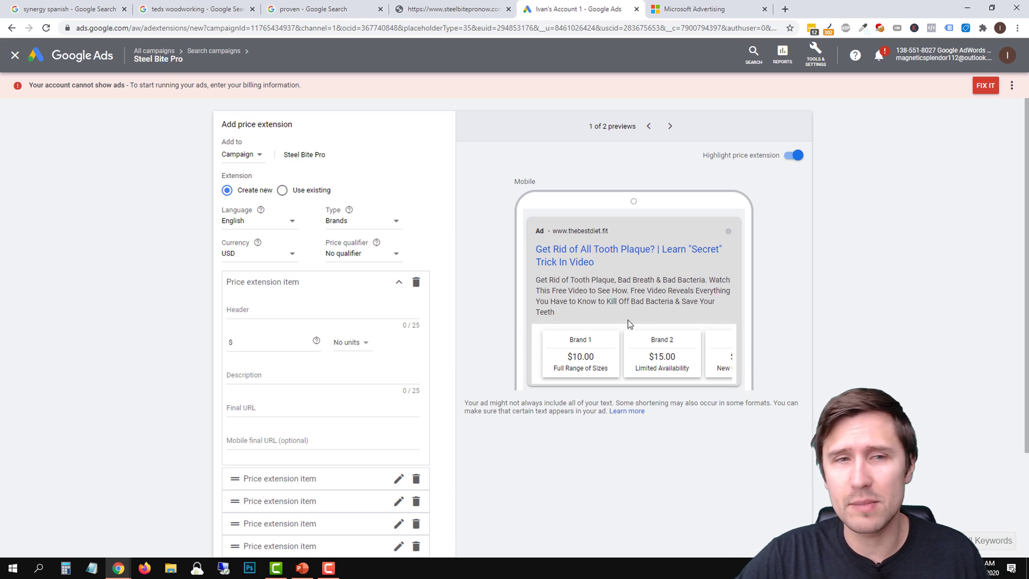
pyautogui.click(430, 8)
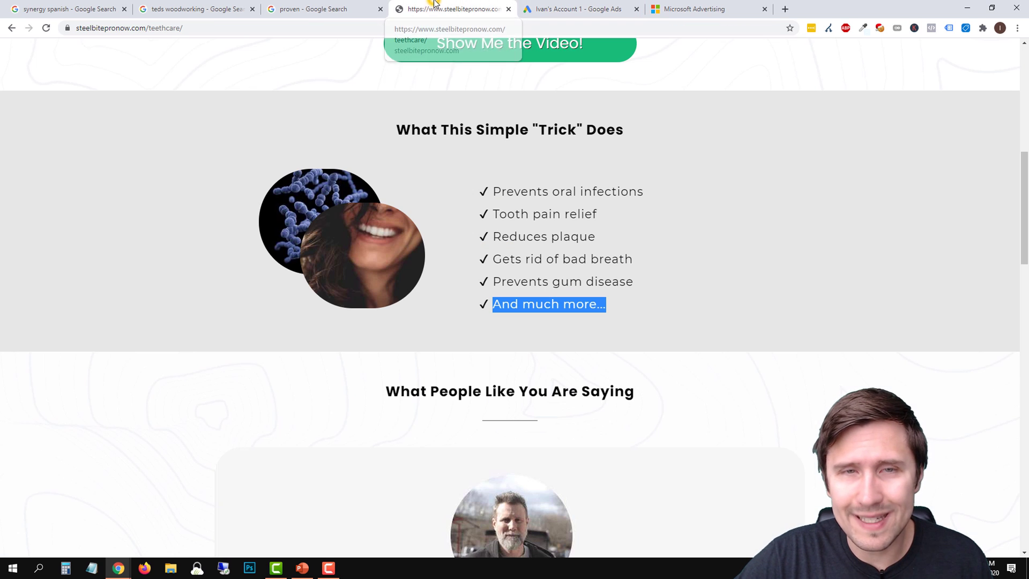
pyautogui.click(593, 9)
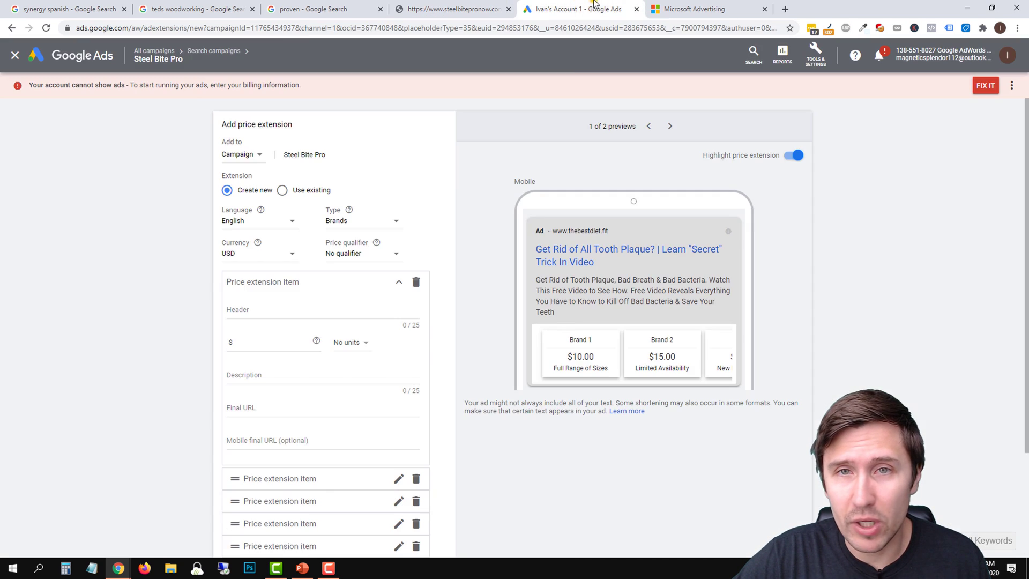
pyautogui.click(700, 8)
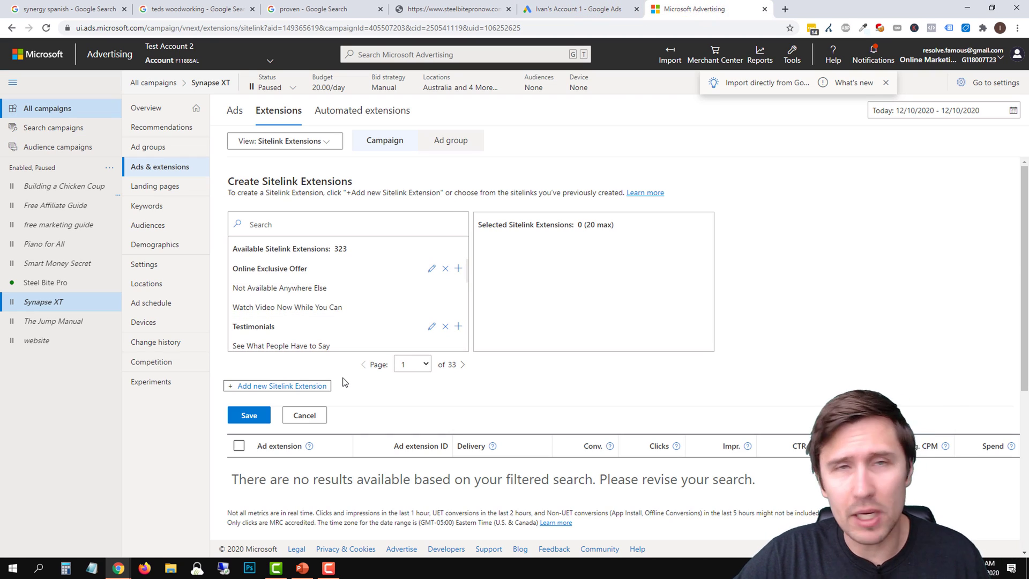
pyautogui.click(303, 142)
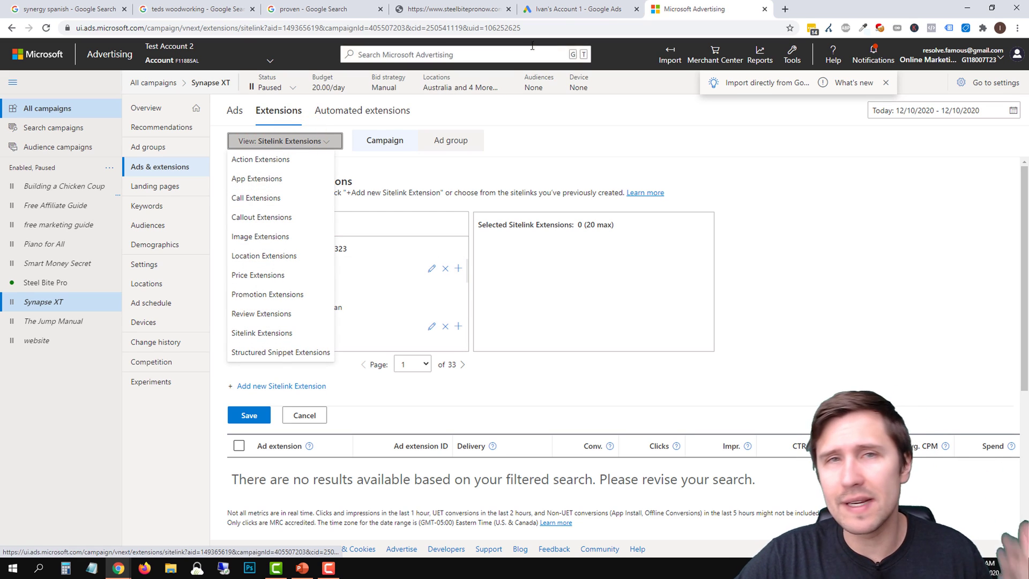
pyautogui.click(599, 9)
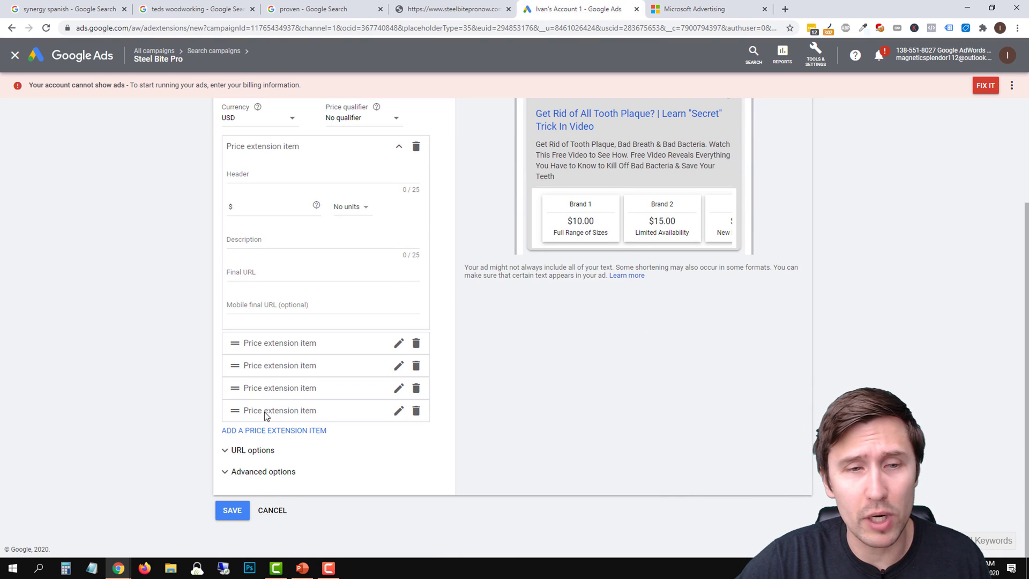
pyautogui.click(272, 510)
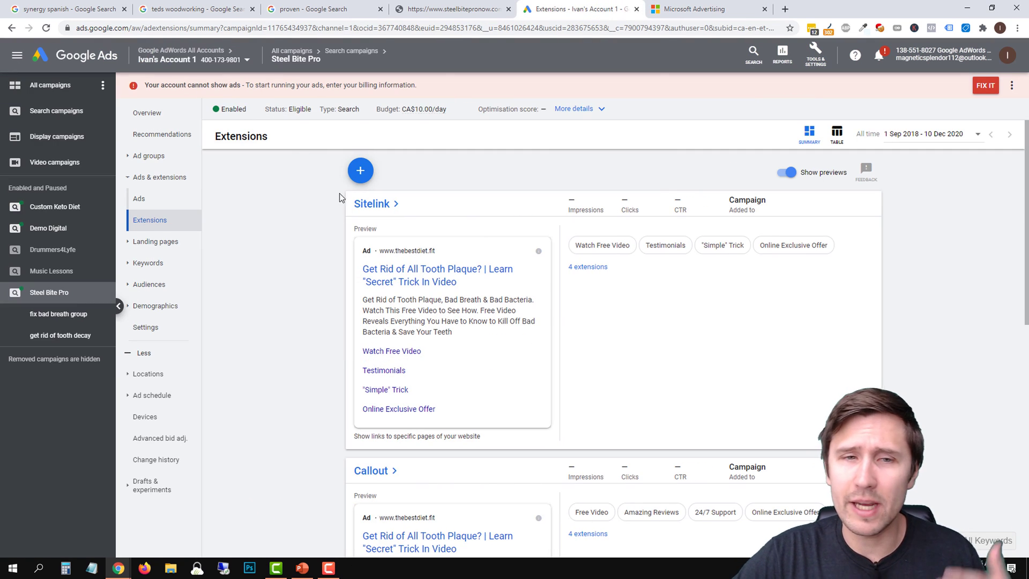
pyautogui.click(358, 169)
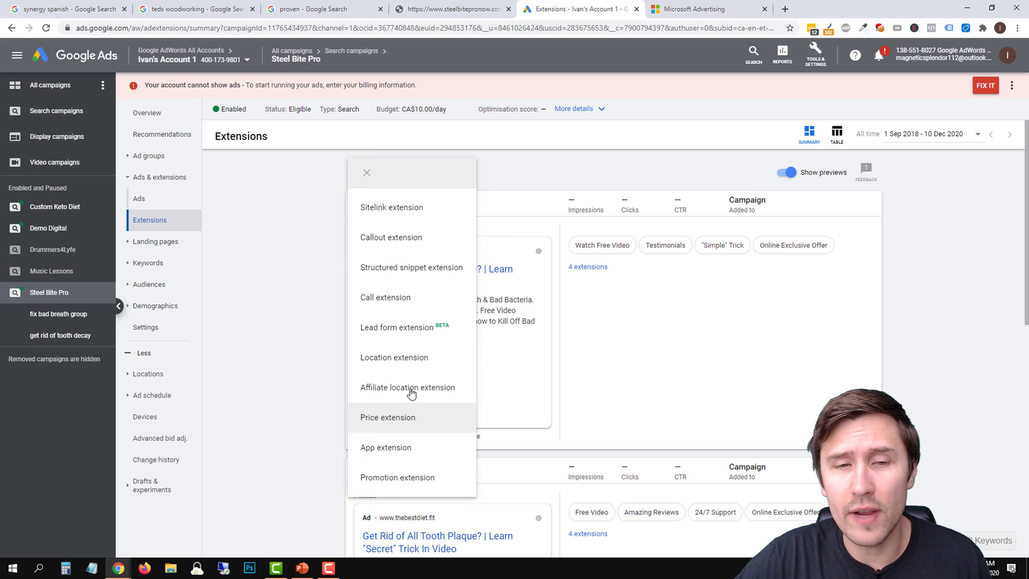
pyautogui.click(287, 277)
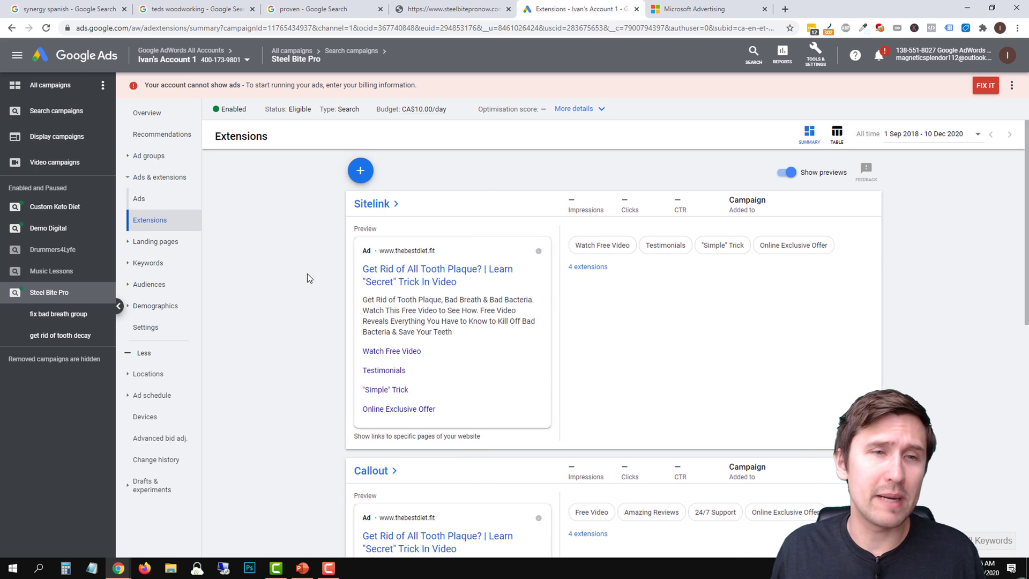